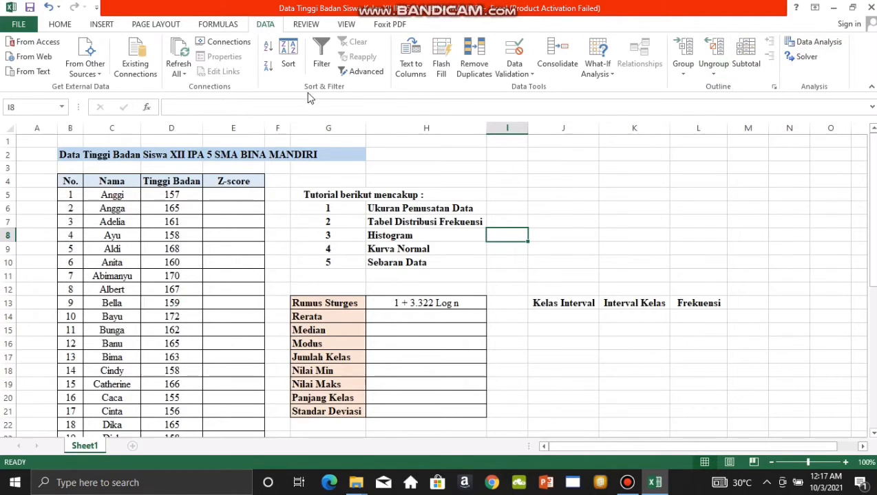
Step: Open the Excel Add-ins manager from the program options to check that Analysis ToolPak and Solver are enabled, and close it
{"action": "left_click", "coordinate": [19, 25]}
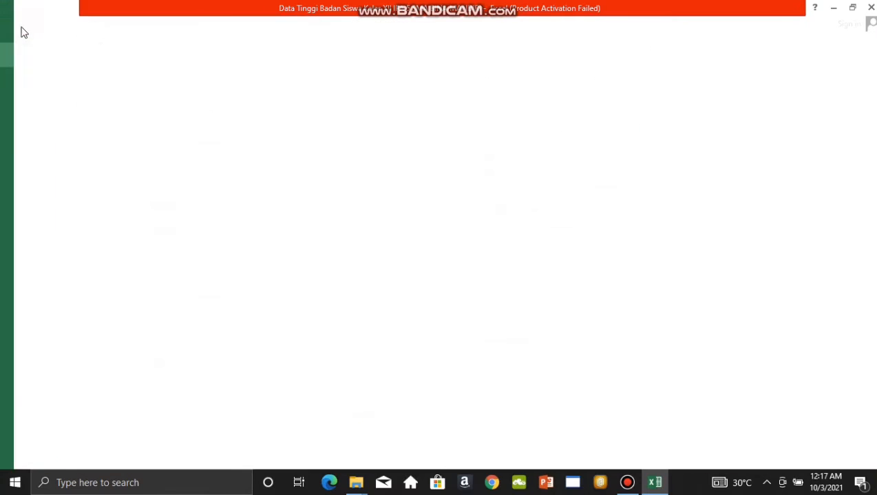
{"action": "left_click", "coordinate": [44, 313]}
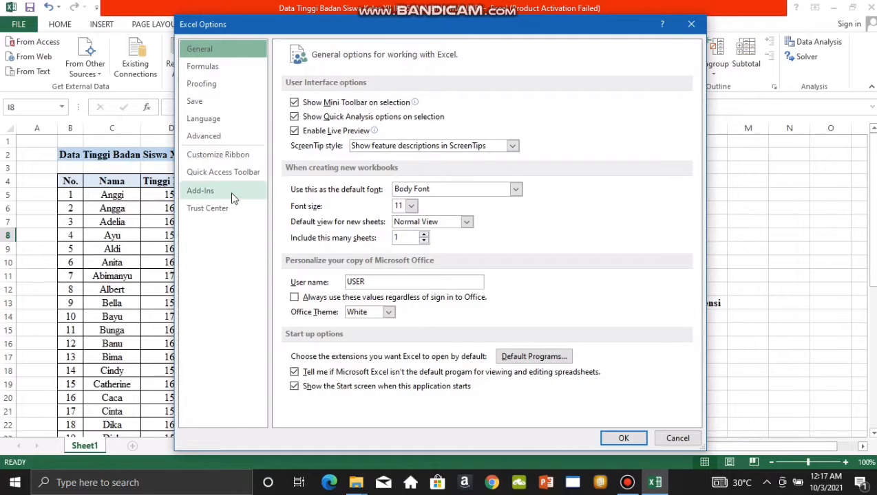
{"action": "left_click", "coordinate": [231, 196]}
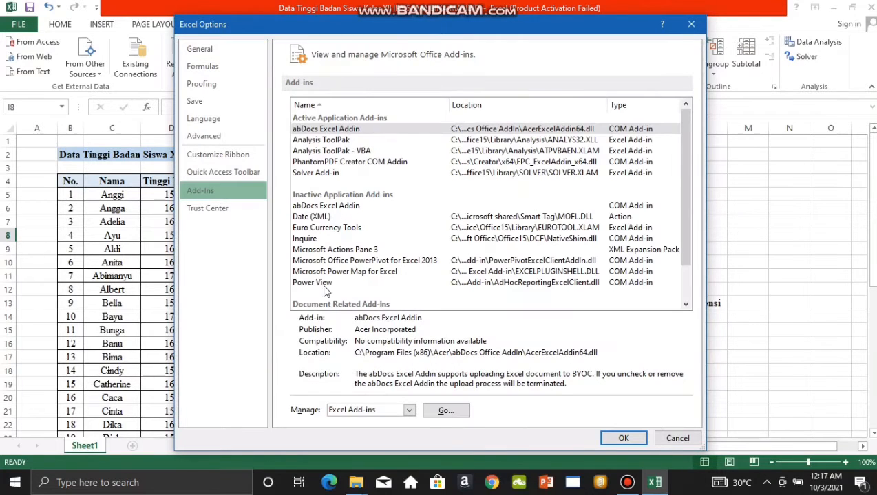
{"action": "left_click", "coordinate": [409, 410]}
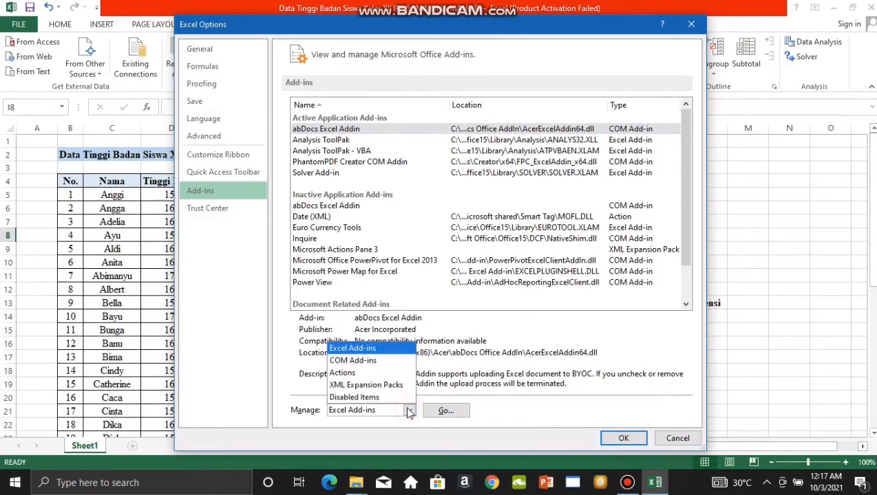
{"action": "left_click", "coordinate": [372, 351]}
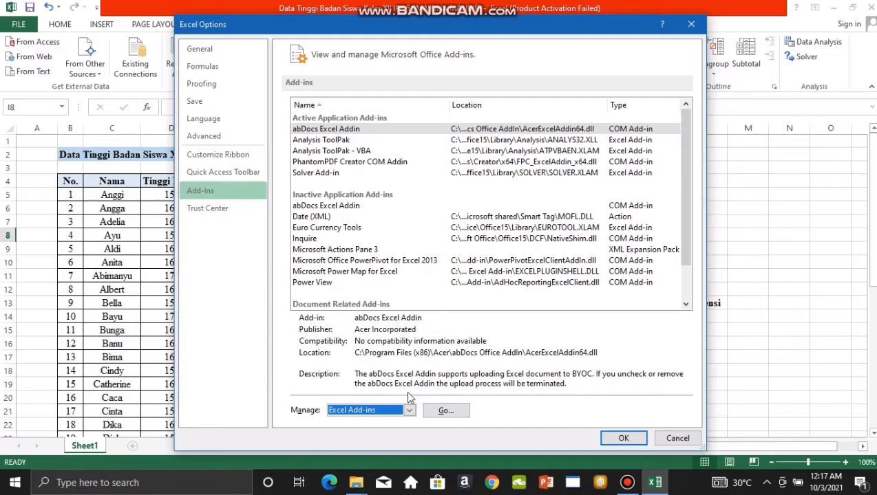
{"action": "left_click", "coordinate": [445, 411]}
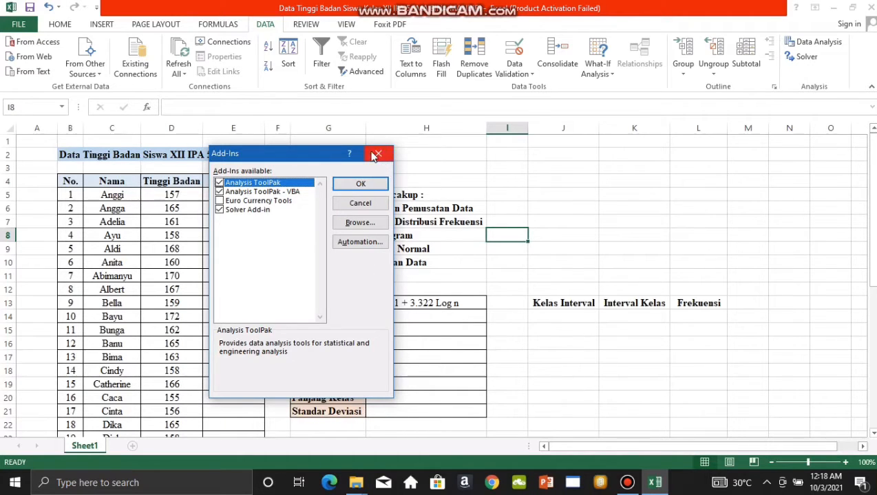
{"action": "left_click", "coordinate": [376, 155]}
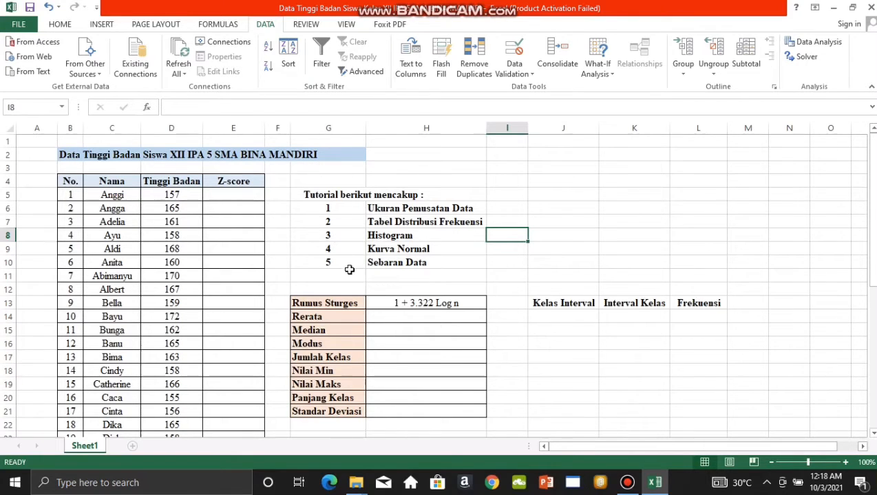
Step: Calculate the Rerata in H14 with an AVERAGE formula over the heights in D5:D42
{"action": "left_click", "coordinate": [383, 318]}
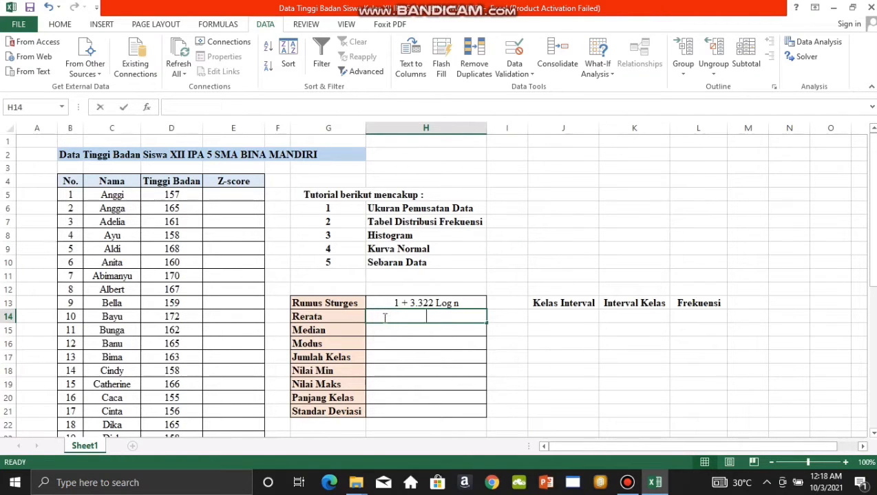
{"action": "type", "text": "=average"}
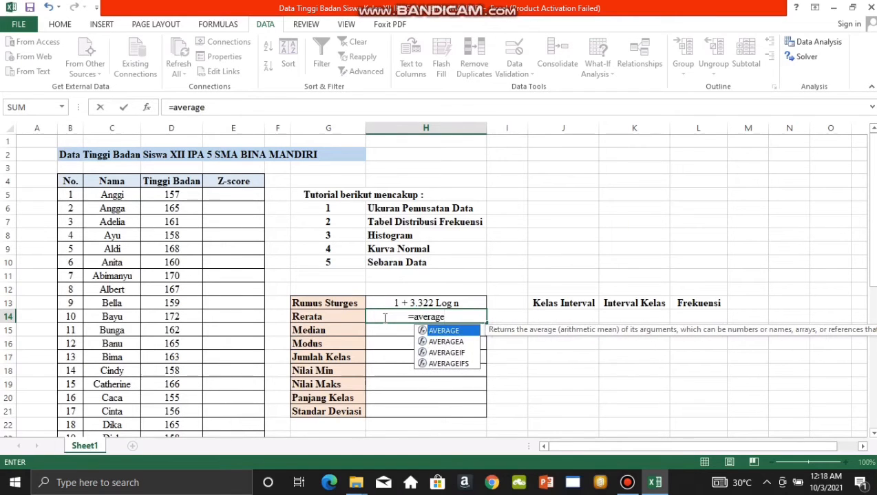
{"action": "type", "text": "("}
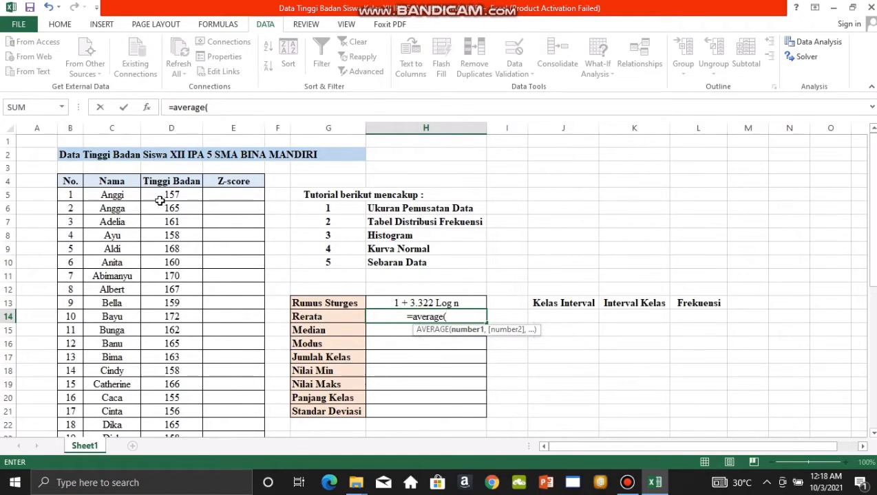
{"action": "left_click_drag", "start_coordinate": [150, 193], "coordinate": [193, 400]}
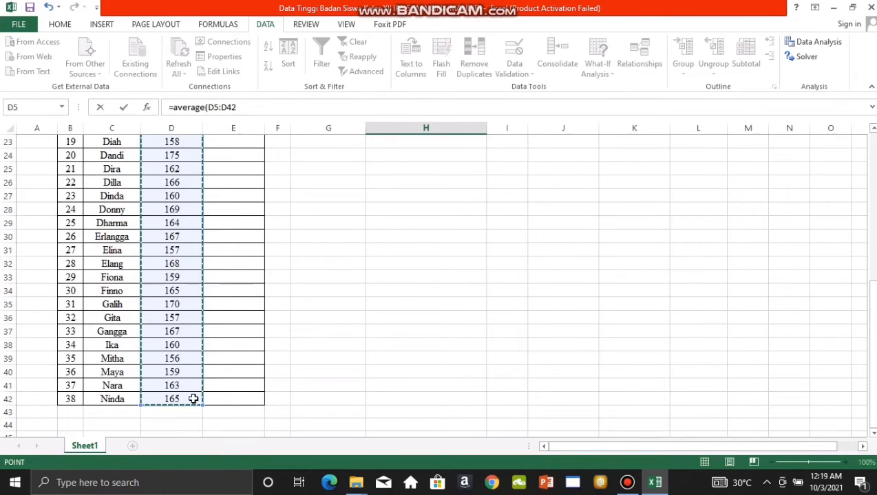
{"action": "key", "text": "Escape"}
Step: Calculate the Median in H15 with a MEDIAN formula over the heights in D5:D42
{"action": "left_click_drag", "start_coordinate": [871, 282], "coordinate": [875, 174]}
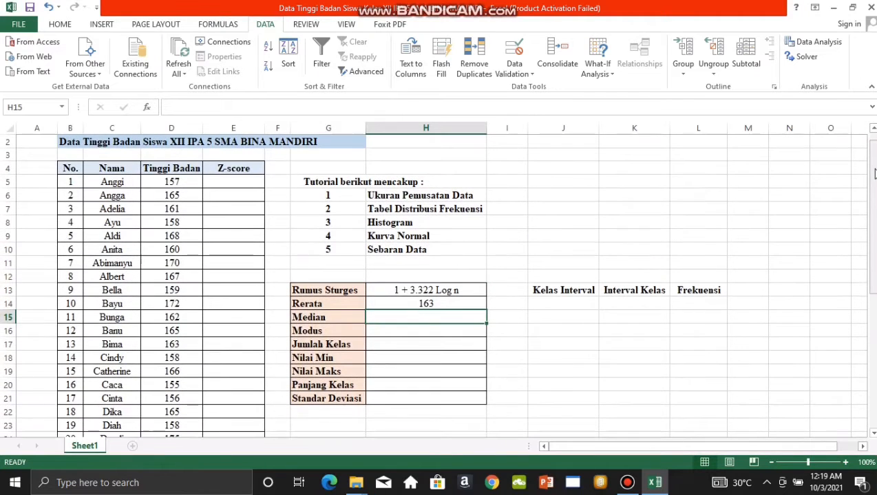
{"action": "type", "text": "=median("}
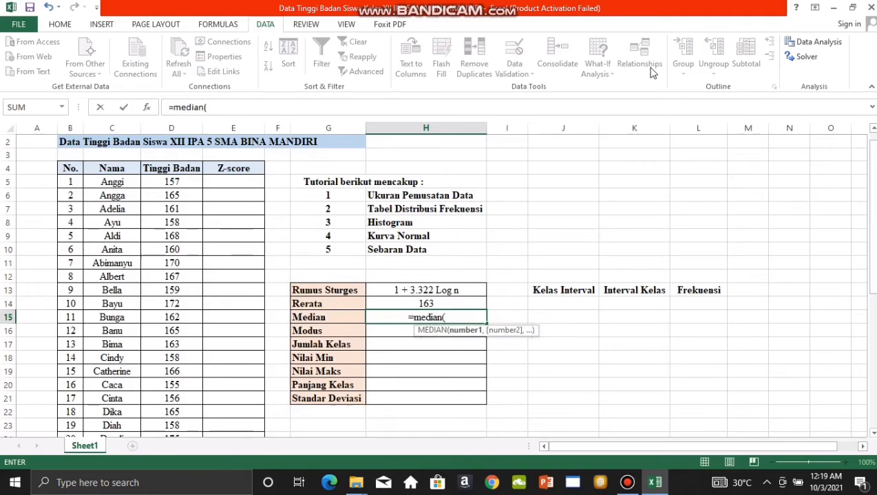
{"action": "left_click_drag", "start_coordinate": [155, 185], "coordinate": [194, 411]}
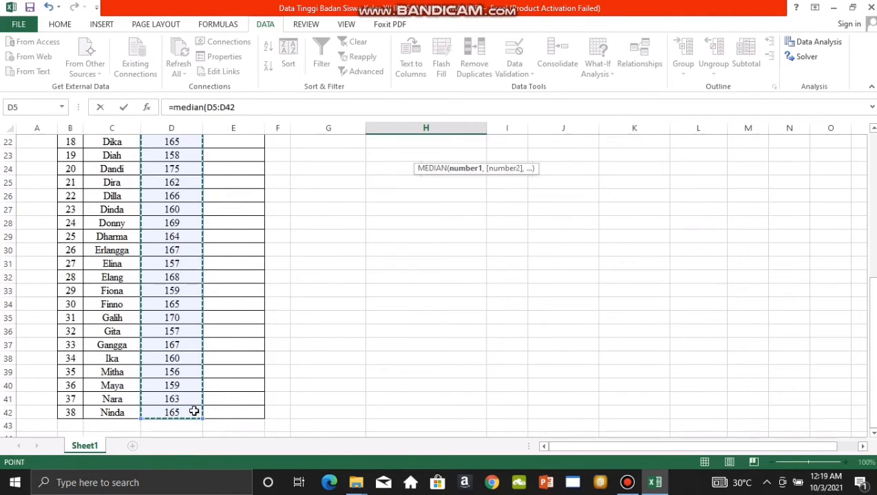
{"action": "key", "text": "Return"}
Step: Calculate the Modus in H16 with a MODE formula over the heights in D5:D42
{"action": "left_click_drag", "start_coordinate": [873, 259], "coordinate": [873, 153]}
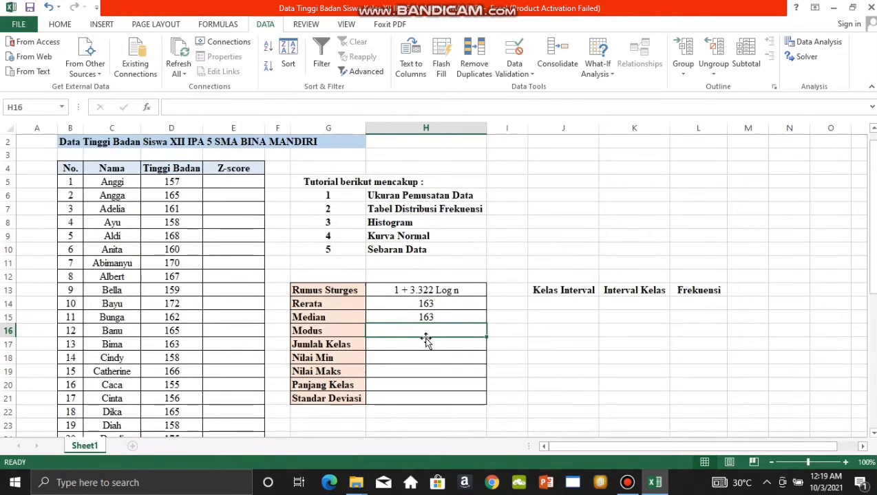
{"action": "type", "text": "=m"}
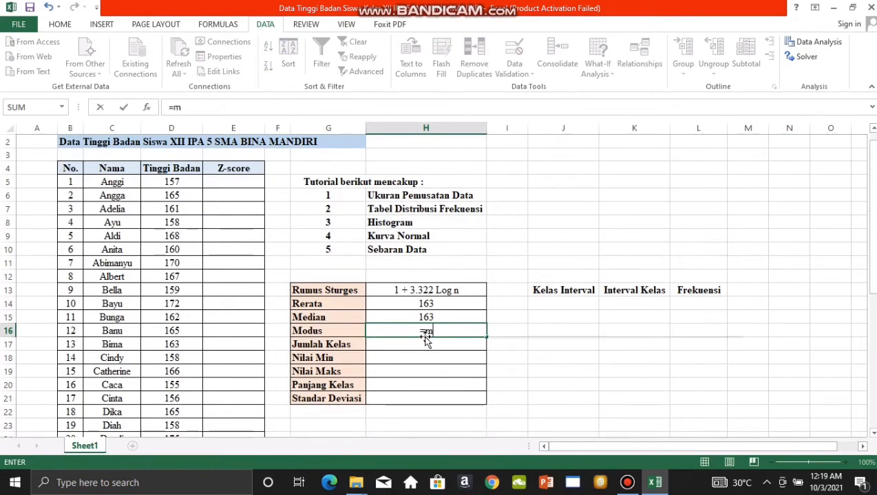
{"action": "type", "text": "ode("}
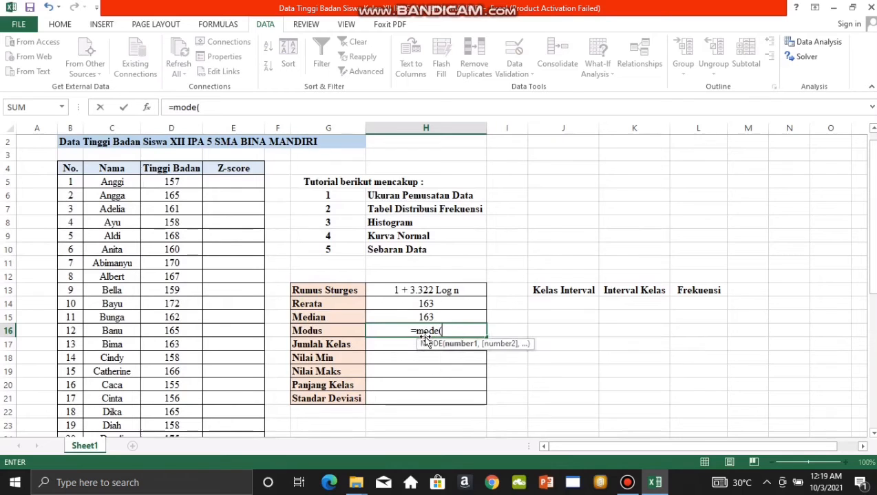
{"action": "left_click_drag", "start_coordinate": [158, 179], "coordinate": [192, 411]}
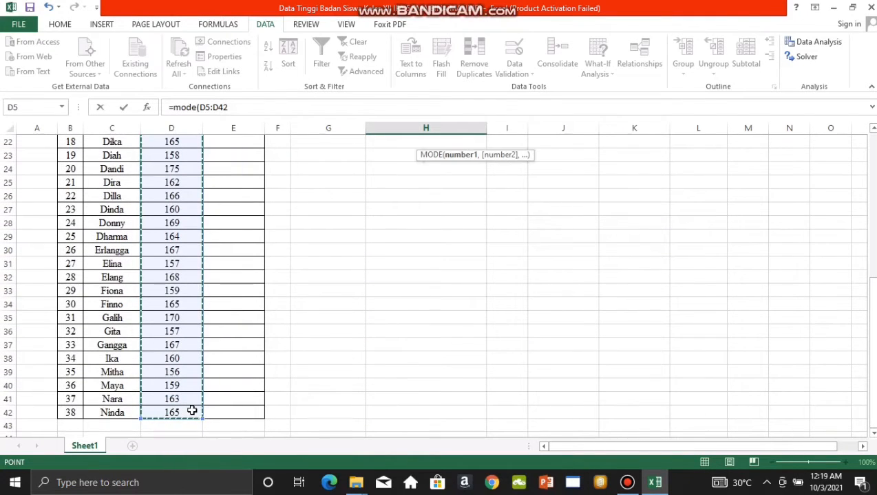
{"action": "key", "text": "Return"}
Step: Calculate the Jumlah Kelas in H17 with the Sturges formula =1+3.322*log10(38)
{"action": "left_click_drag", "start_coordinate": [874, 297], "coordinate": [872, 293]}
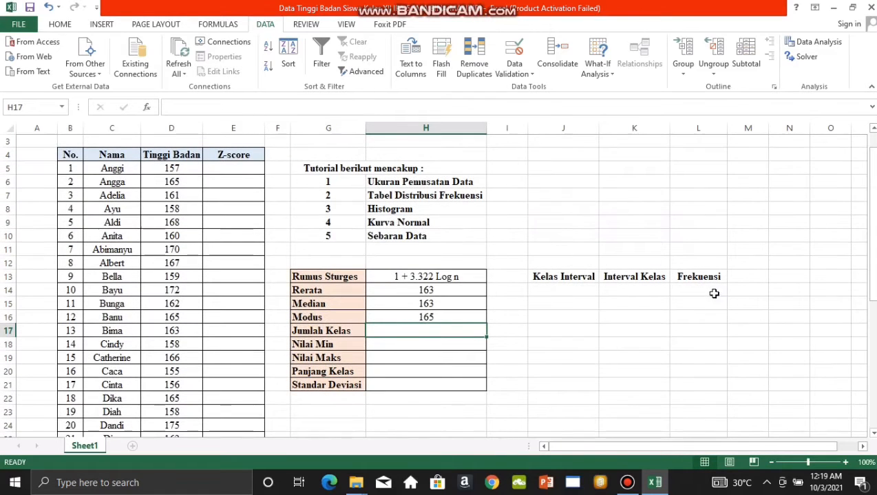
{"action": "left_click_drag", "start_coordinate": [873, 208], "coordinate": [872, 204]}
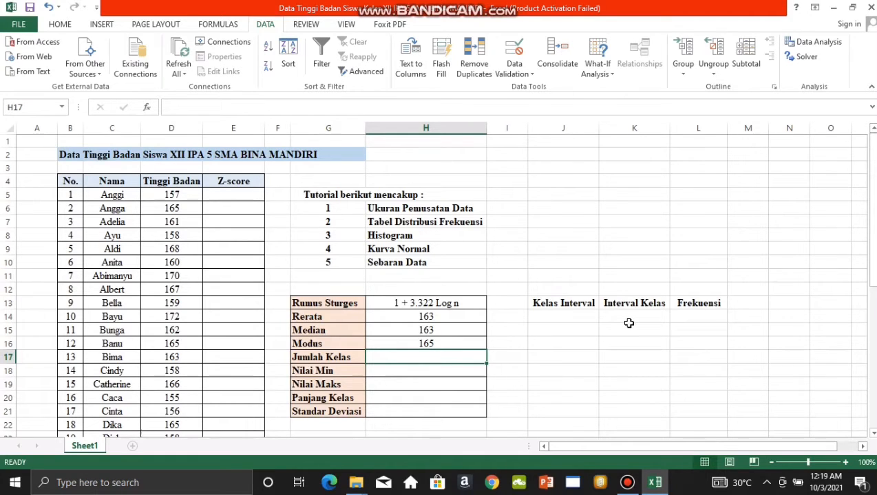
{"action": "type", "text": "="}
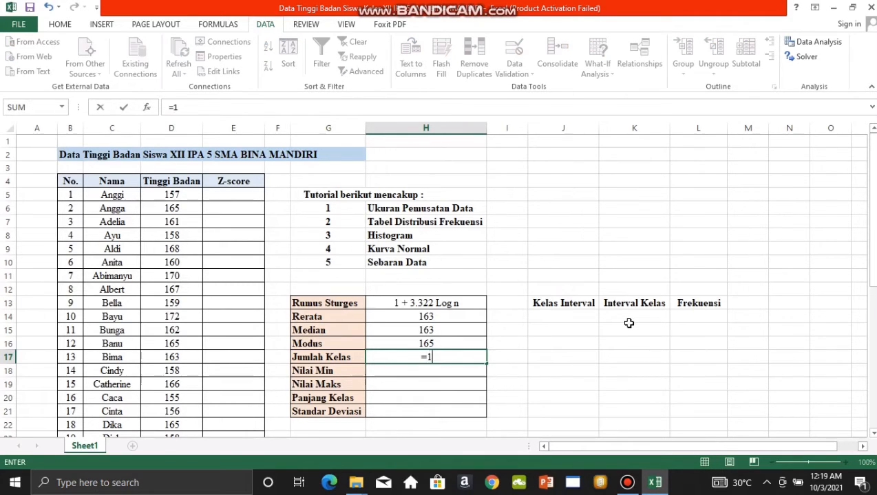
{"action": "type", "text": "1+3.322"}
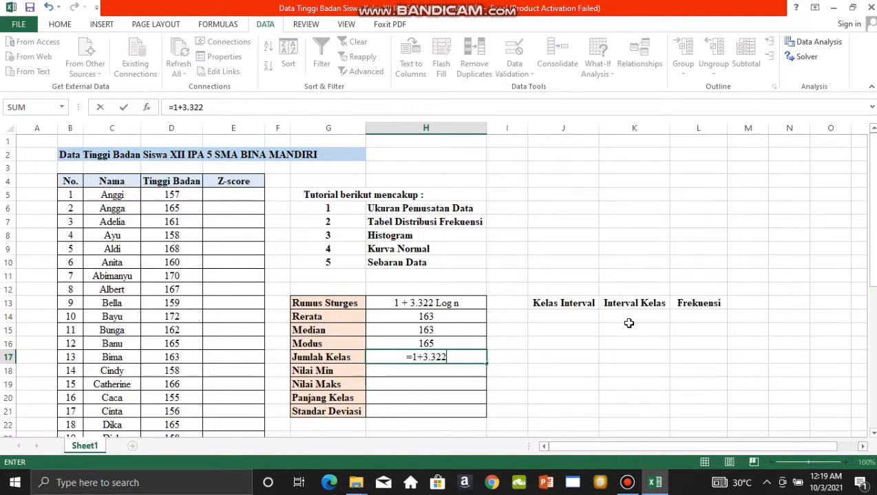
{"action": "type", "text": "*lo"}
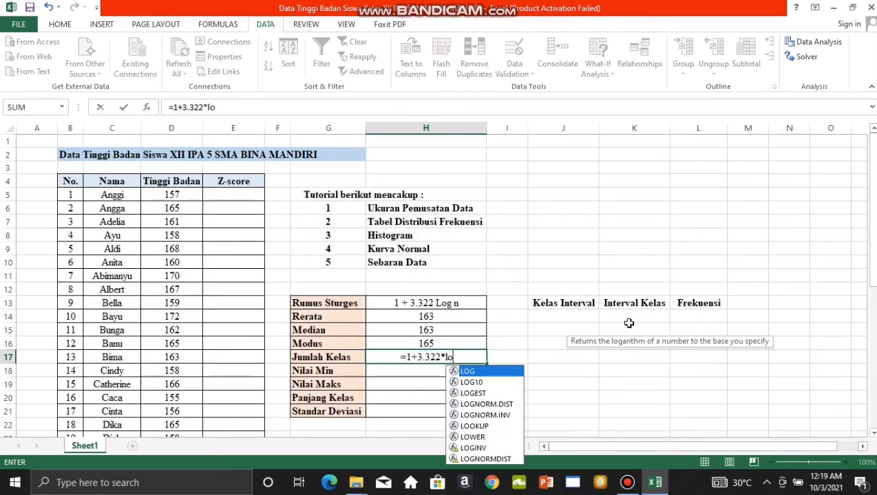
{"action": "type", "text": "g10"}
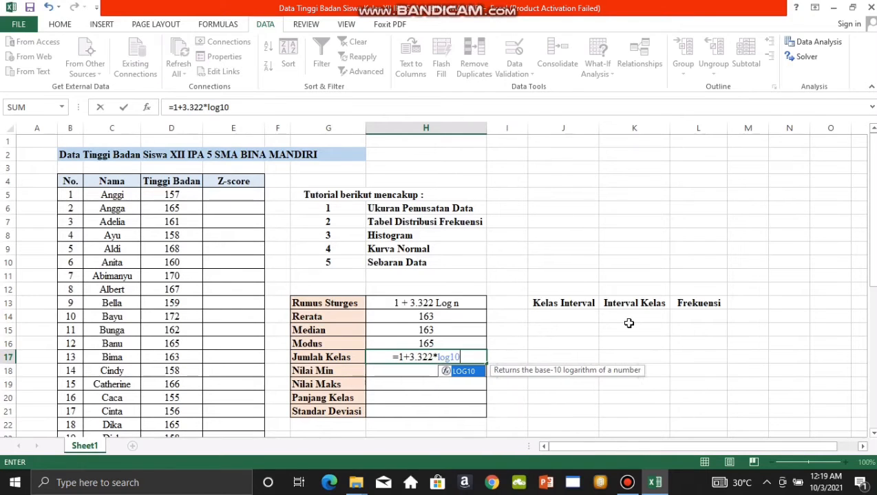
{"action": "type", "text": "("}
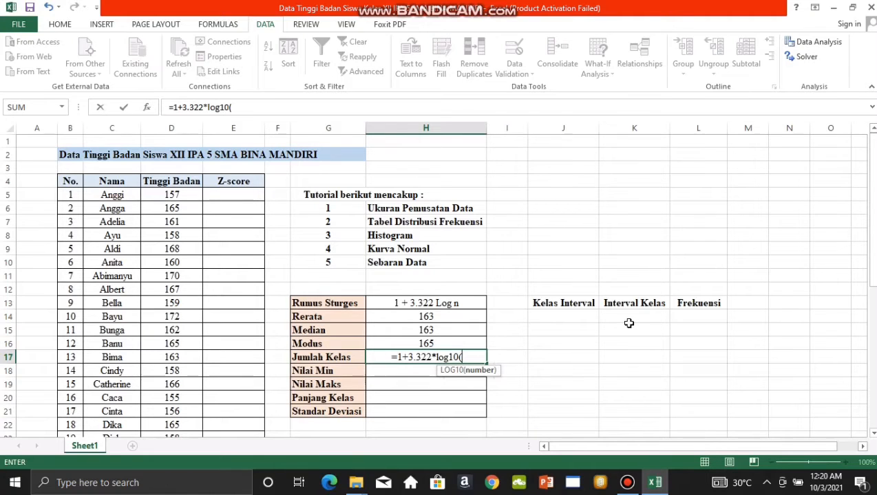
{"action": "type", "text": "38"}
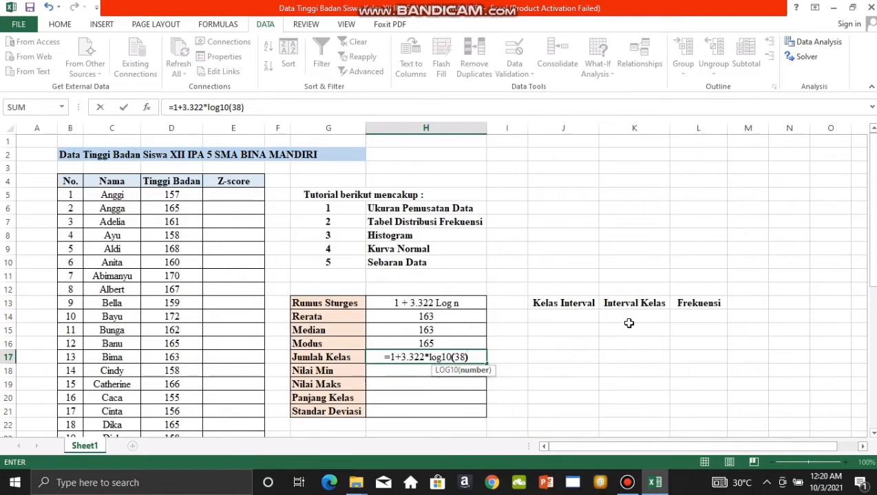
{"action": "type", "text": ")"}
{"action": "key", "text": "Return"}
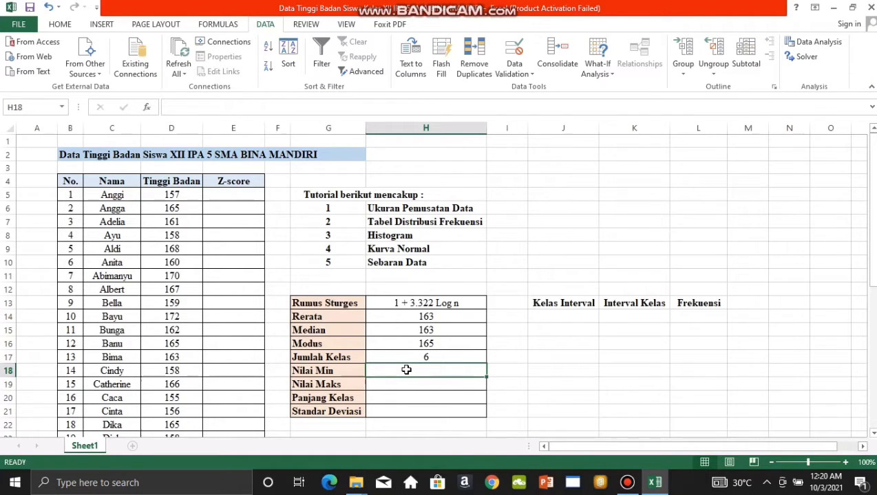
Step: Calculate the Nilai Min in H18 with a MIN formula over all Tinggi Badan values
{"action": "type", "text": "=min"}
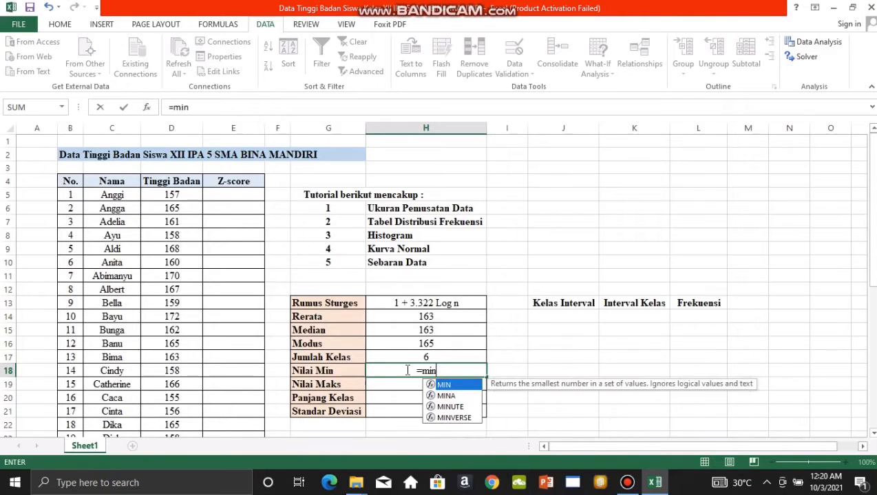
{"action": "type", "text": "("}
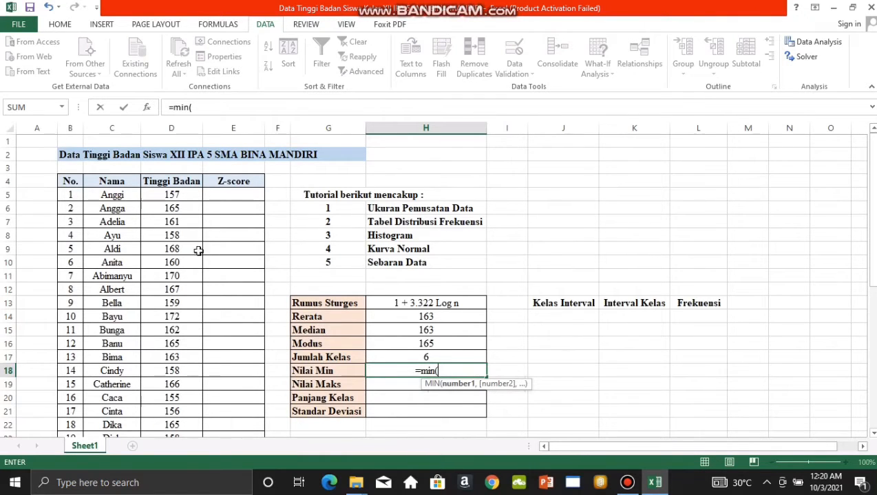
{"action": "left_click", "coordinate": [153, 195]}
{"action": "left_click_drag", "start_coordinate": [177, 268], "coordinate": [188, 390]}
{"action": "key", "text": "Return"}
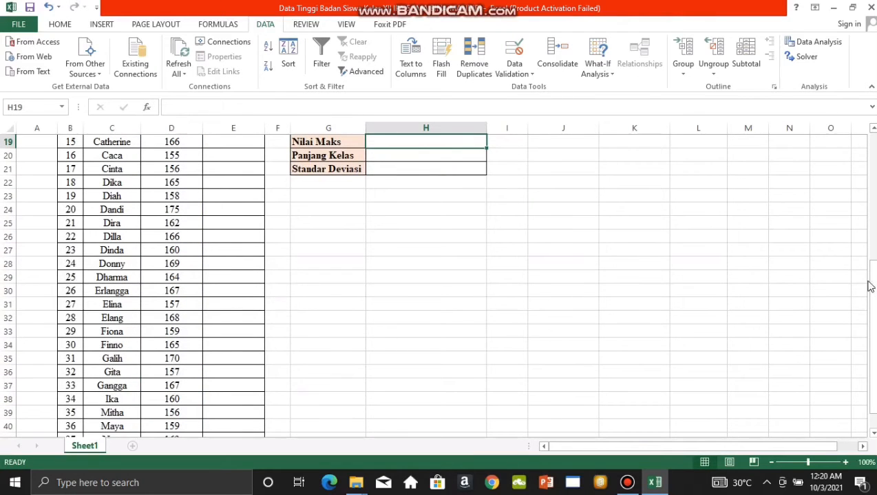
Step: Calculate the Nilai Maks in H19 with a MAX formula over all Tinggi Badan values
{"action": "left_click_drag", "start_coordinate": [872, 284], "coordinate": [870, 224]}
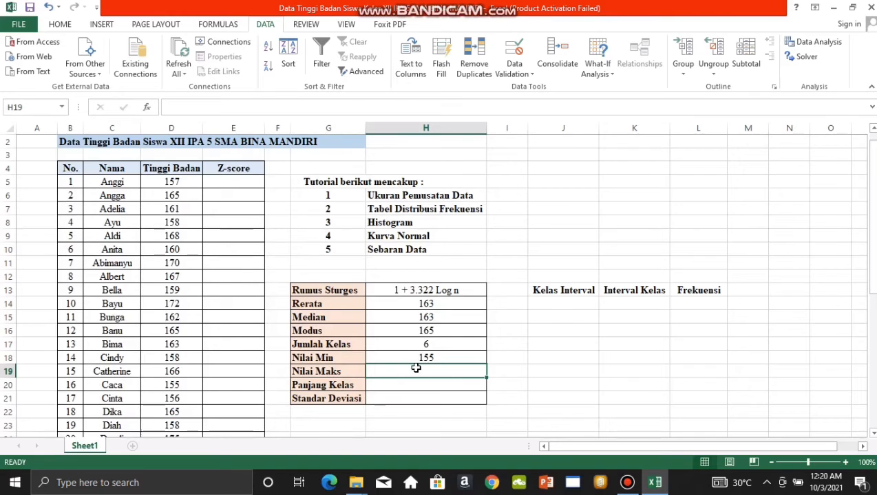
{"action": "type", "text": "=max("}
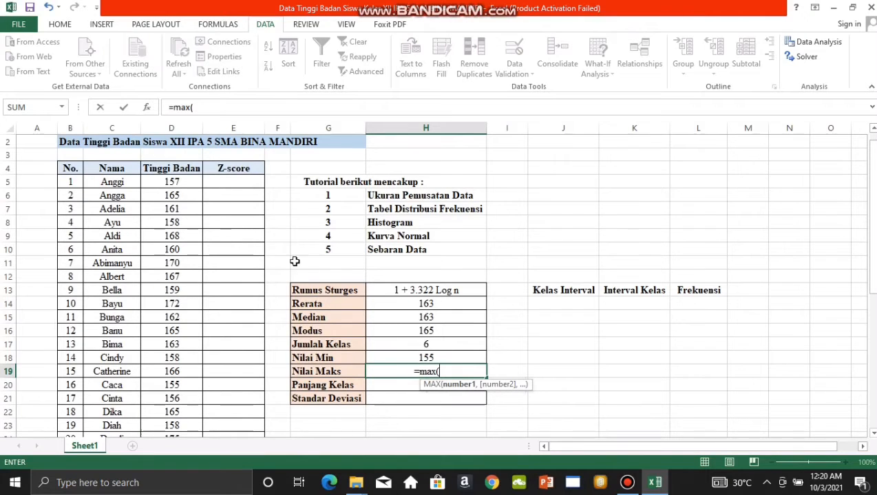
{"action": "left_click", "coordinate": [156, 183]}
{"action": "left_click_drag", "start_coordinate": [156, 182], "coordinate": [196, 393]}
{"action": "key", "text": "Return"}
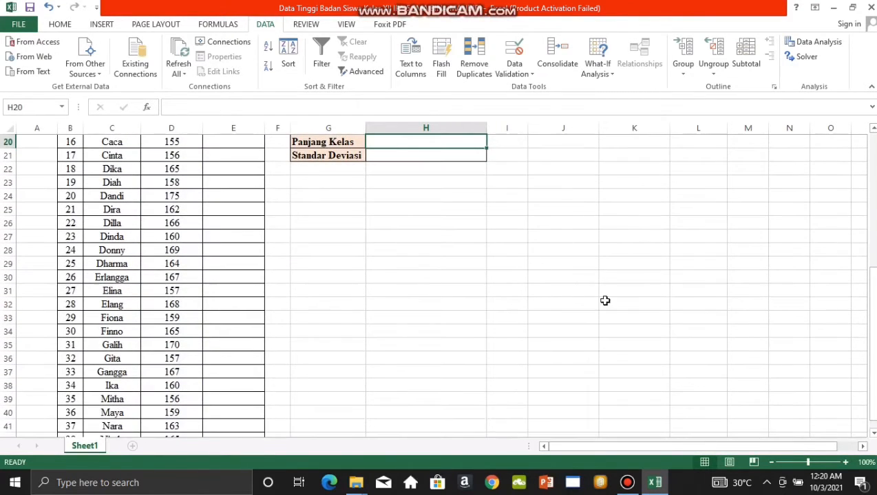
Step: Calculate the Panjang Kelas in H20 with the formula =(H19-H18)/H17
{"action": "left_click_drag", "start_coordinate": [871, 296], "coordinate": [871, 162]}
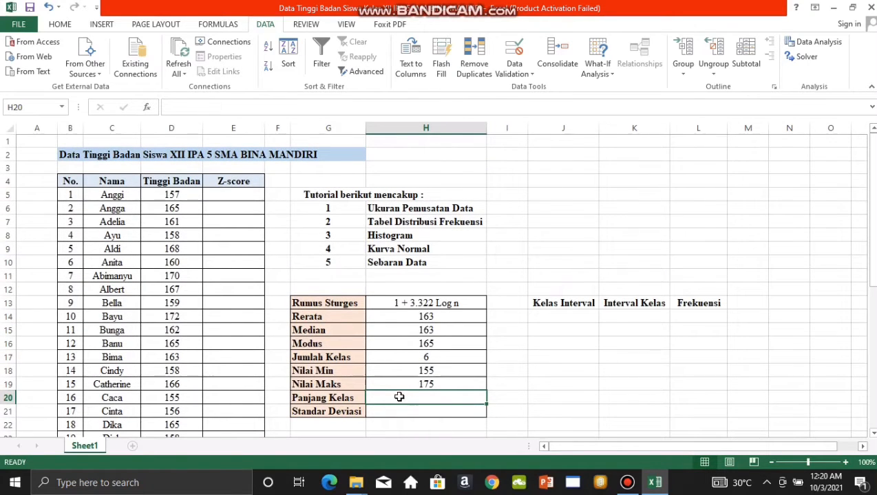
{"action": "type", "text": "="}
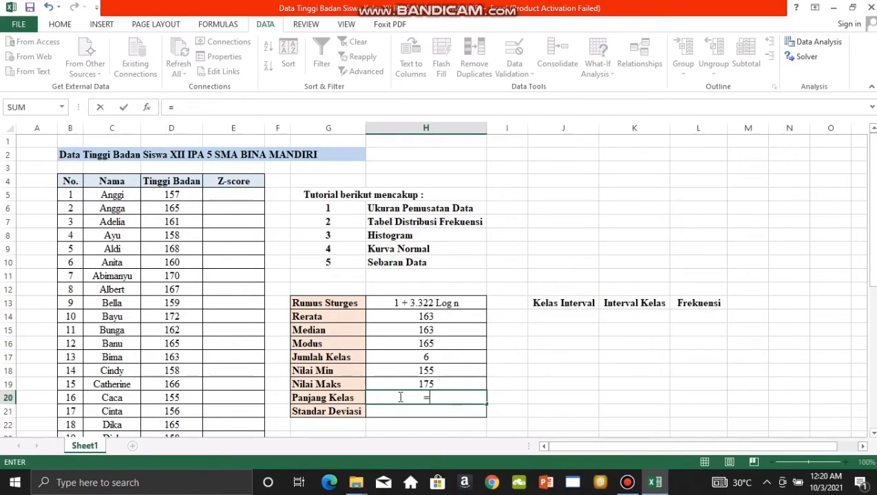
{"action": "type", "text": "("}
{"action": "left_click", "coordinate": [416, 383]}
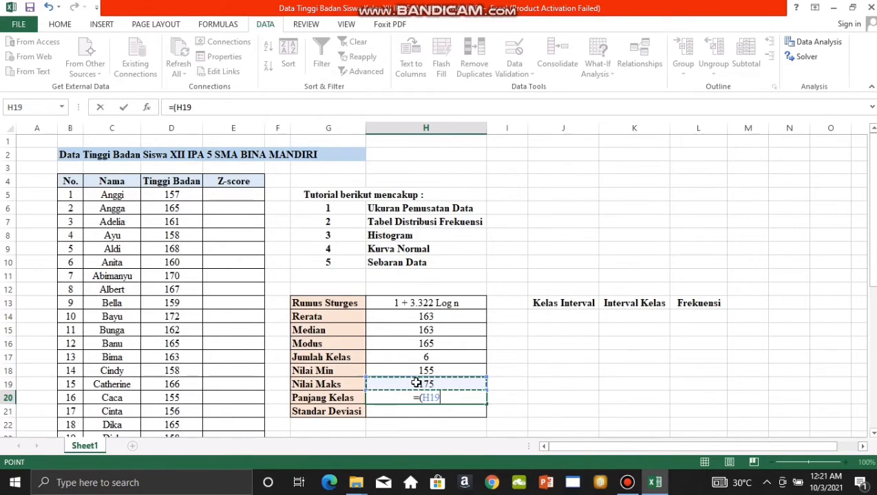
{"action": "type", "text": "-"}
{"action": "left_click", "coordinate": [428, 372]}
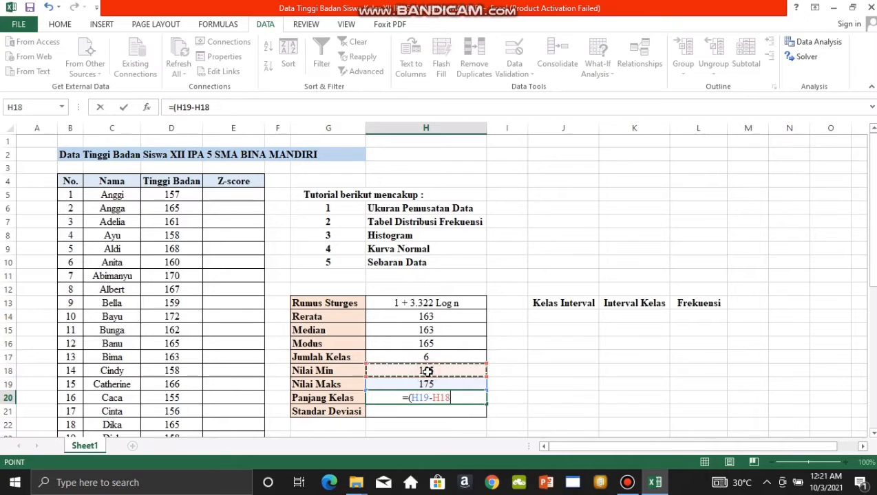
{"action": "type", "text": ")/"}
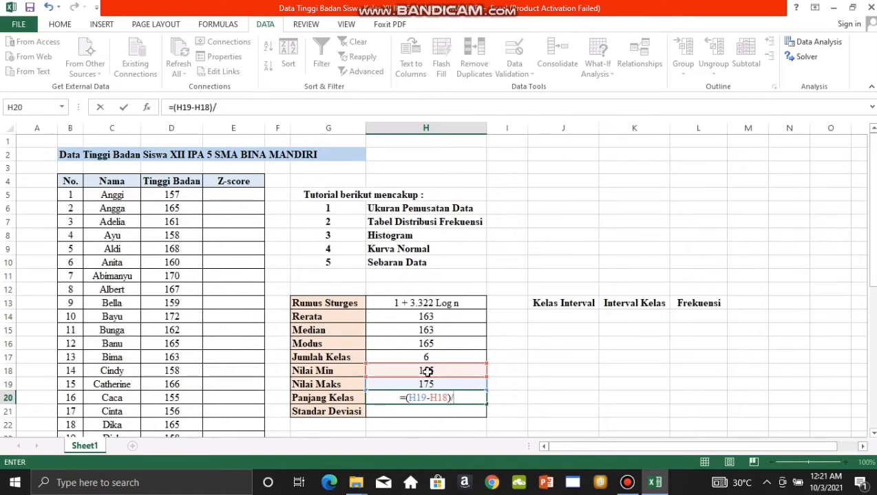
{"action": "left_click", "coordinate": [433, 358]}
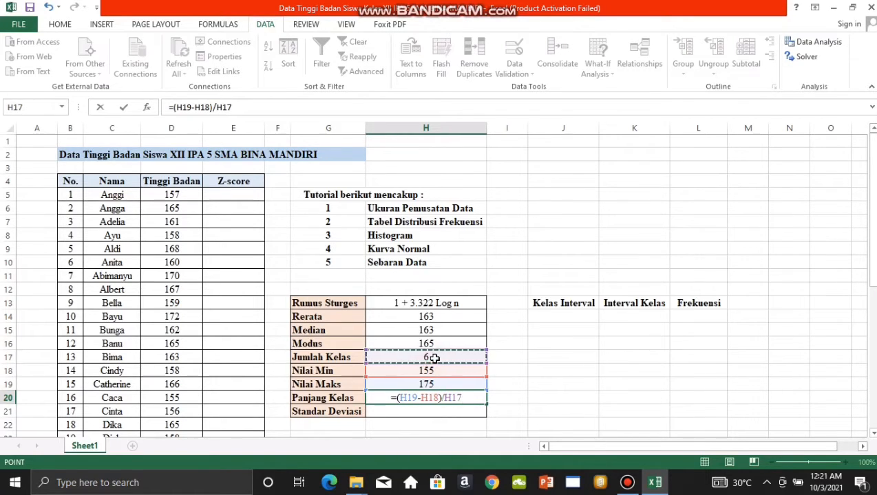
{"action": "key", "text": "Return"}
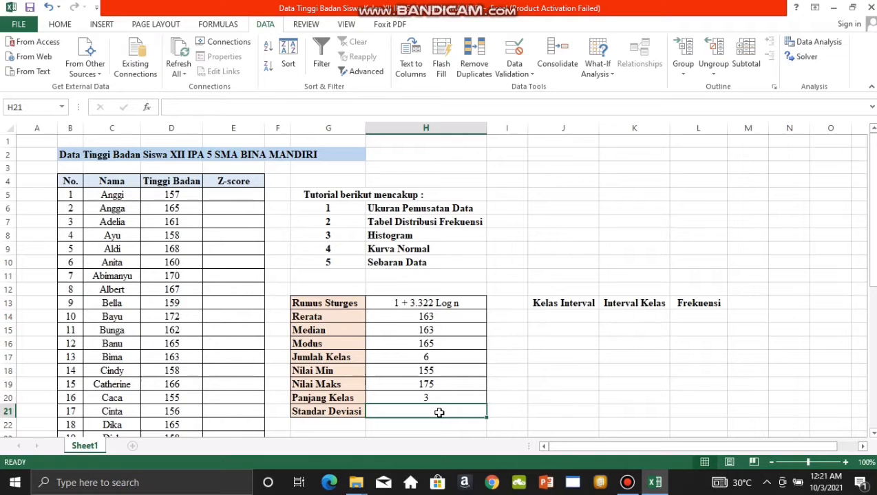
Step: Calculate the Standar Deviasi in H21 with a STDEV formula over all Tinggi Badan values in D5:D42
{"action": "type", "text": "="}
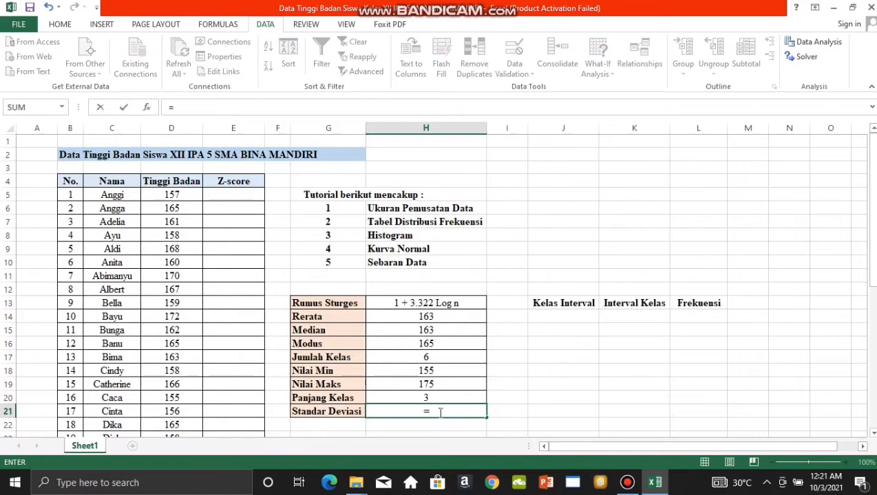
{"action": "type", "text": "stdev"}
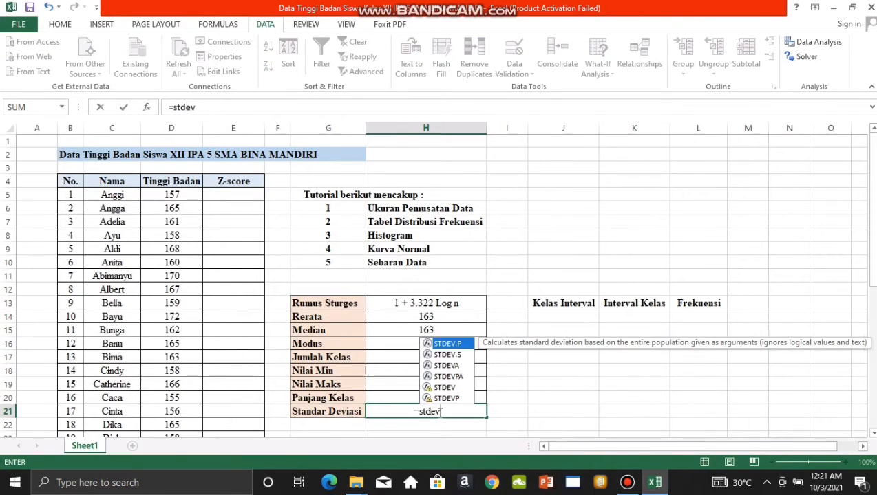
{"action": "type", "text": "("}
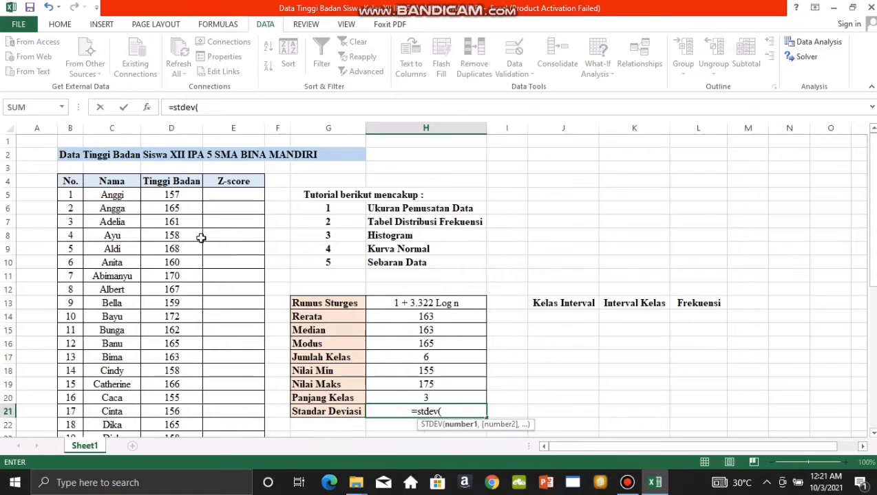
{"action": "left_click", "coordinate": [155, 195]}
{"action": "left_click_drag", "start_coordinate": [155, 195], "coordinate": [174, 428]}
{"action": "left_click_drag", "start_coordinate": [192, 391], "coordinate": [192, 397]}
{"action": "key", "text": "Escape"}
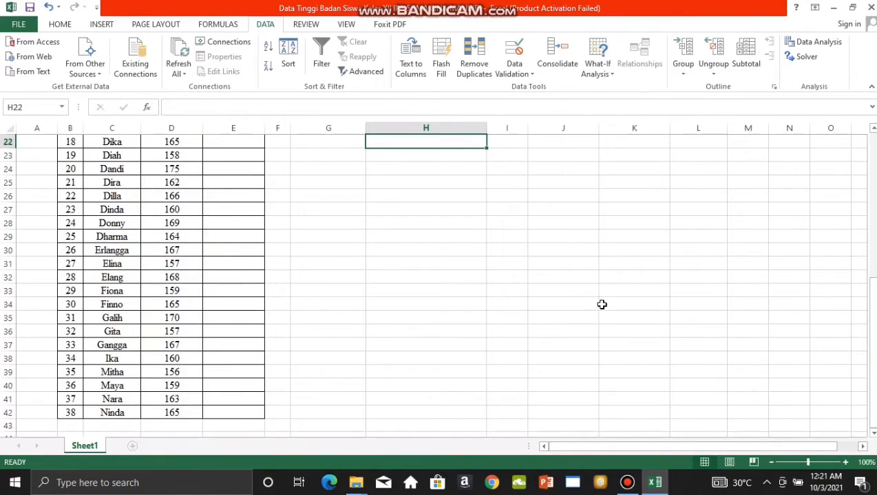
{"action": "left_click_drag", "start_coordinate": [871, 320], "coordinate": [831, 121]}
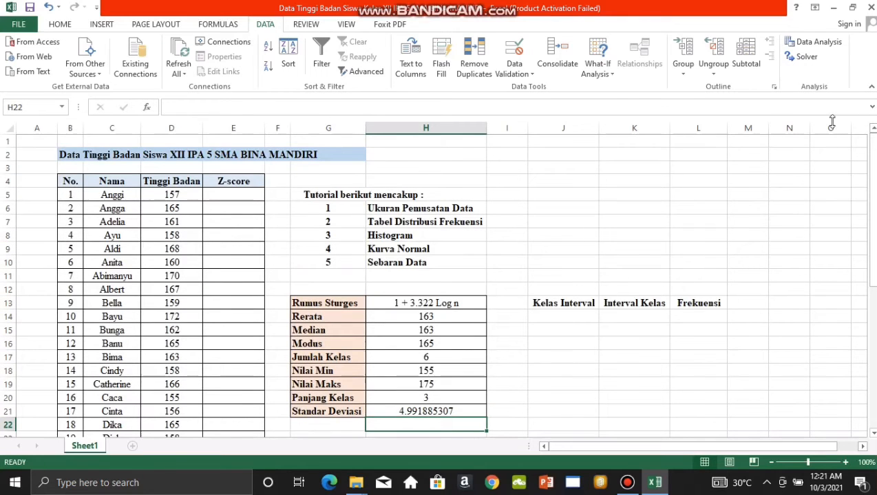
{"action": "left_click", "coordinate": [500, 318]}
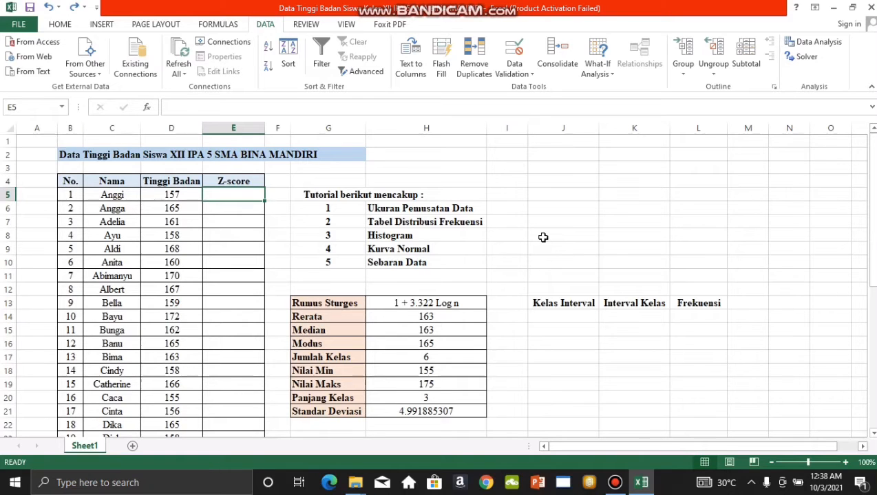
Step: Write the formula =norm.dist(D5, H14, H21, FALSE) in E5, the first cell of the Z-score column
{"action": "type", "text": "="}
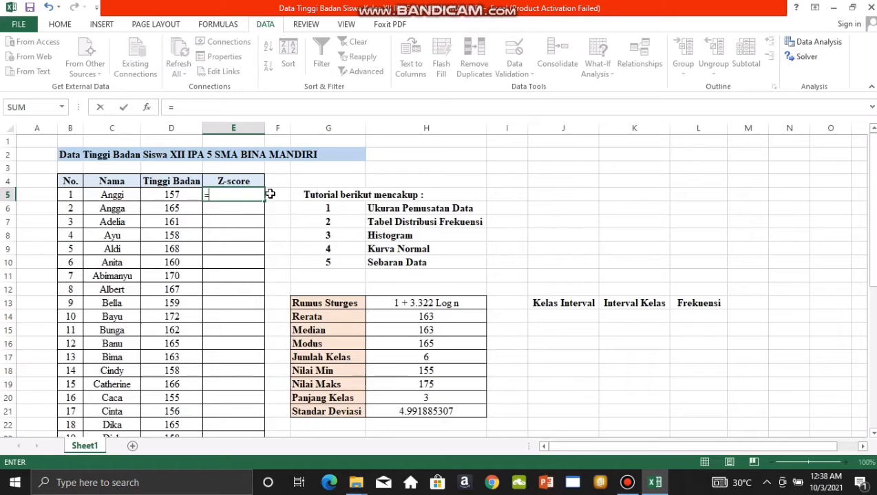
{"action": "type", "text": "nor"}
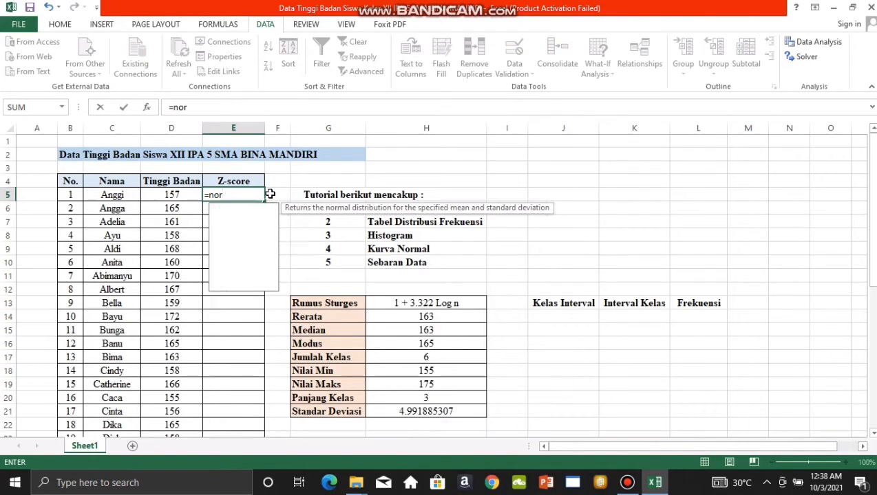
{"action": "type", "text": "m.s"}
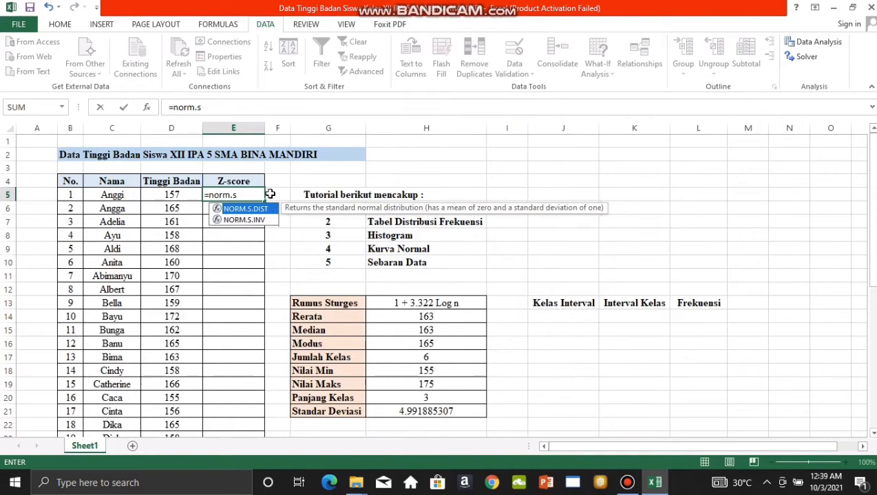
{"action": "key", "text": "BackSpace"}
{"action": "type", "text": "d"}
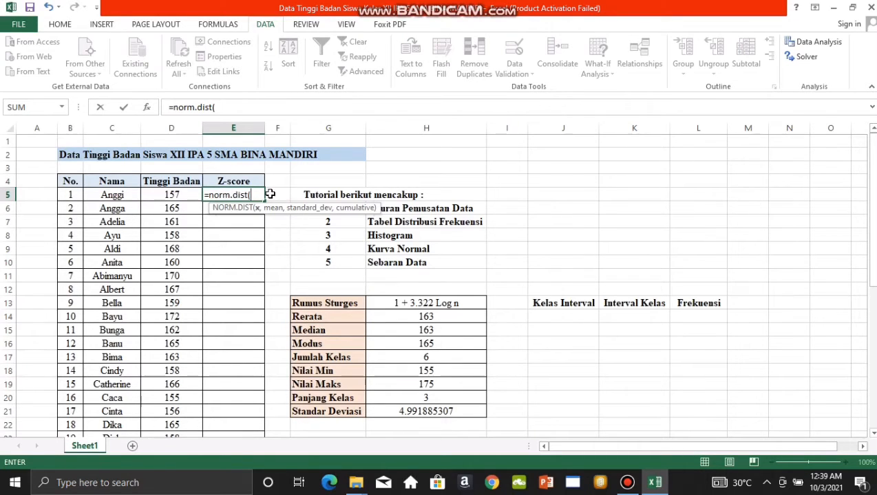
{"action": "type", "text": "ist("}
{"action": "left_click", "coordinate": [188, 196]}
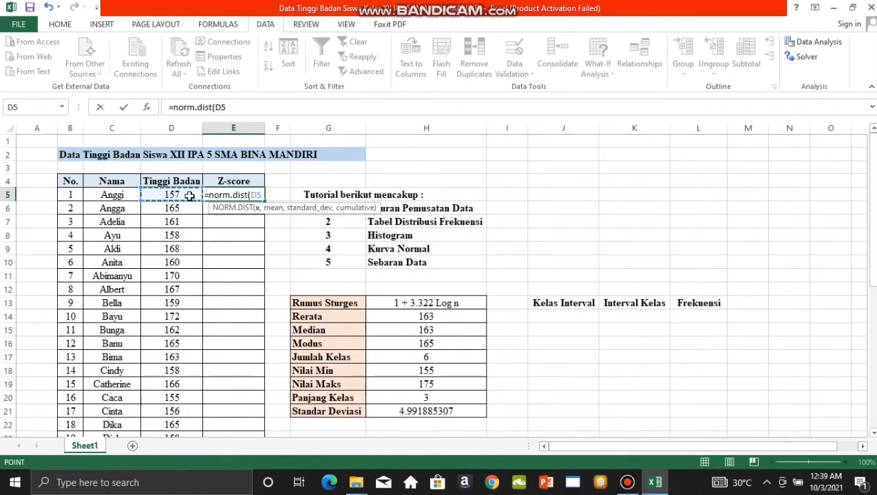
{"action": "type", "text": ","}
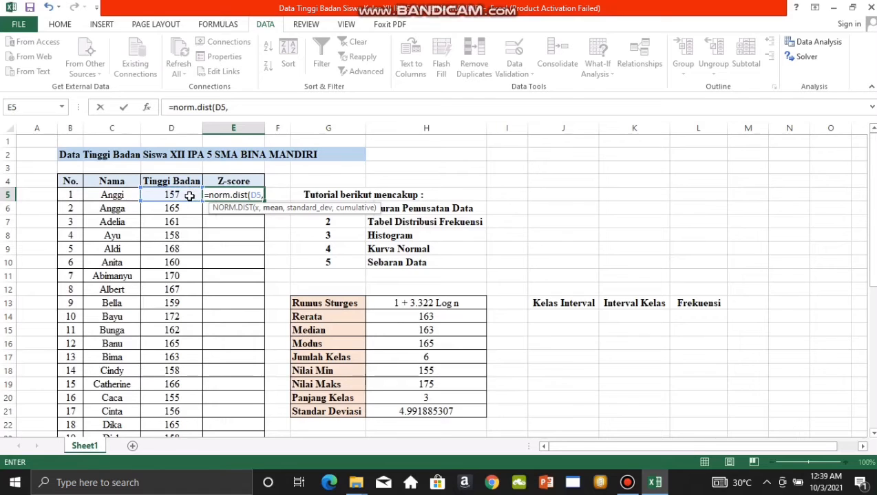
{"action": "left_click", "coordinate": [426, 319]}
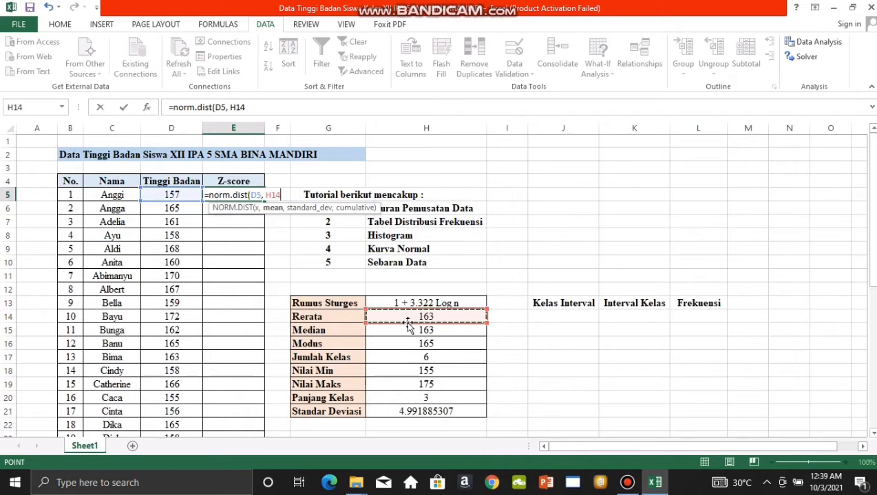
{"action": "type", "text": ","}
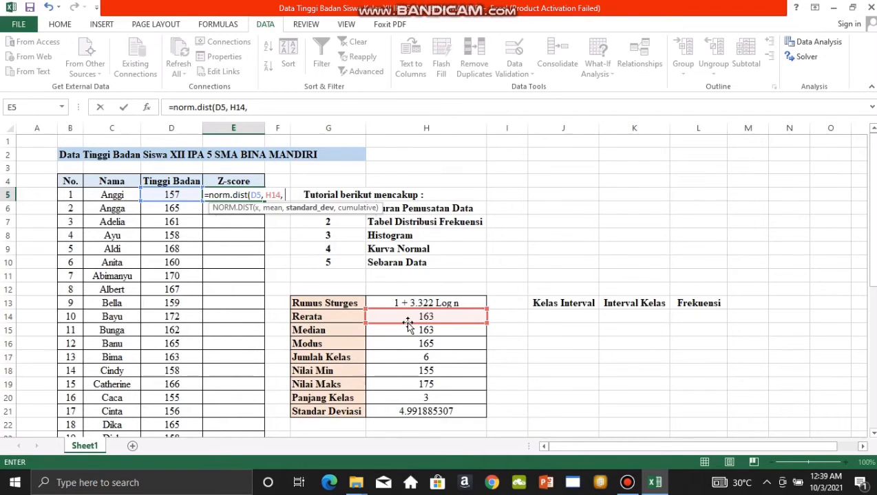
{"action": "left_click", "coordinate": [447, 411]}
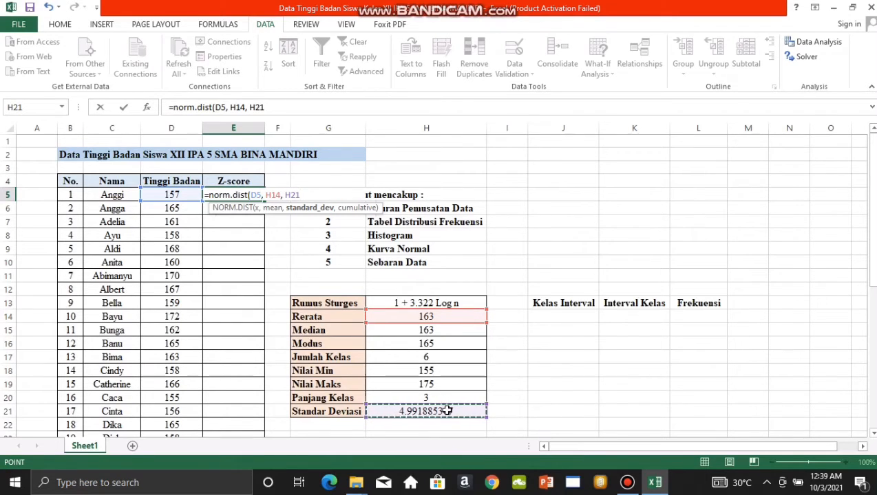
{"action": "type", "text": ", F"}
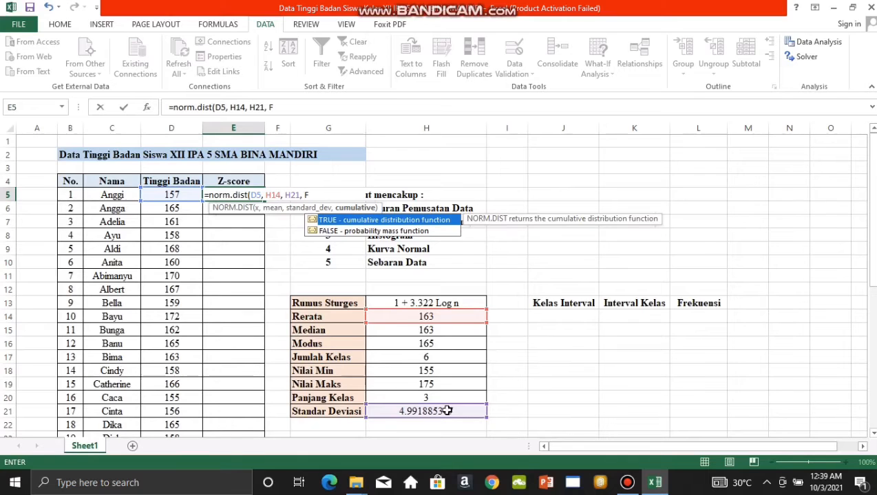
{"action": "type", "text": "ALSE)"}
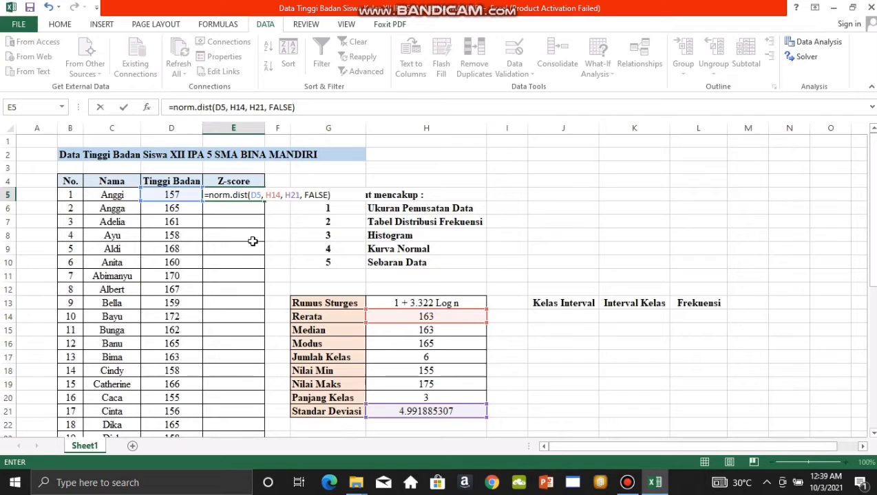
Step: Make the mean and standard deviation references in the E5 formula absolute as $H$14 and $H$21, and commit it
{"action": "left_click", "coordinate": [274, 196]}
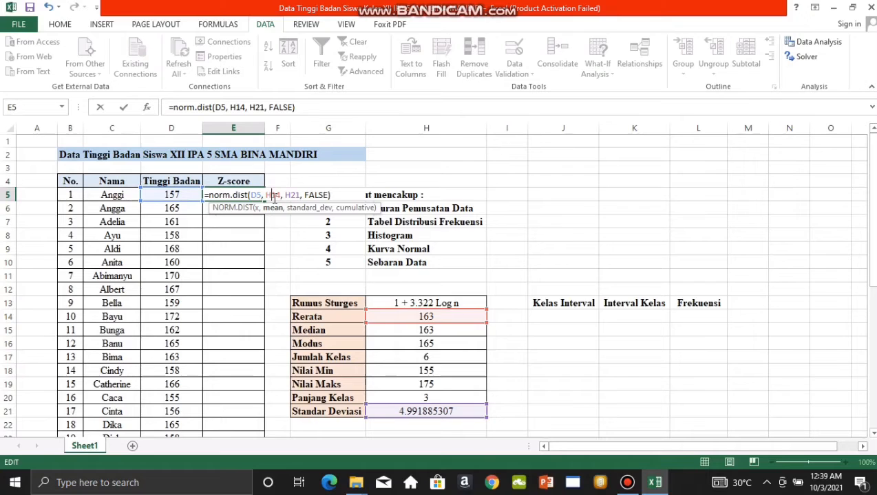
{"action": "key", "text": "F4"}
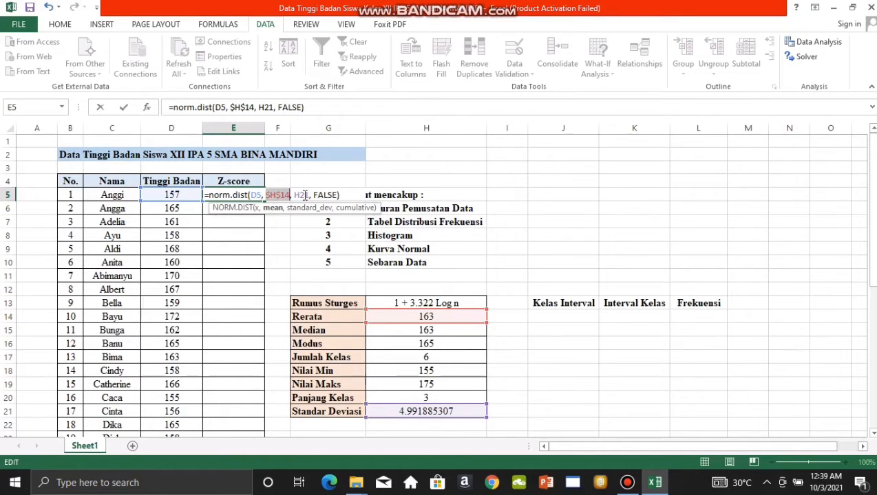
{"action": "left_click", "coordinate": [304, 196]}
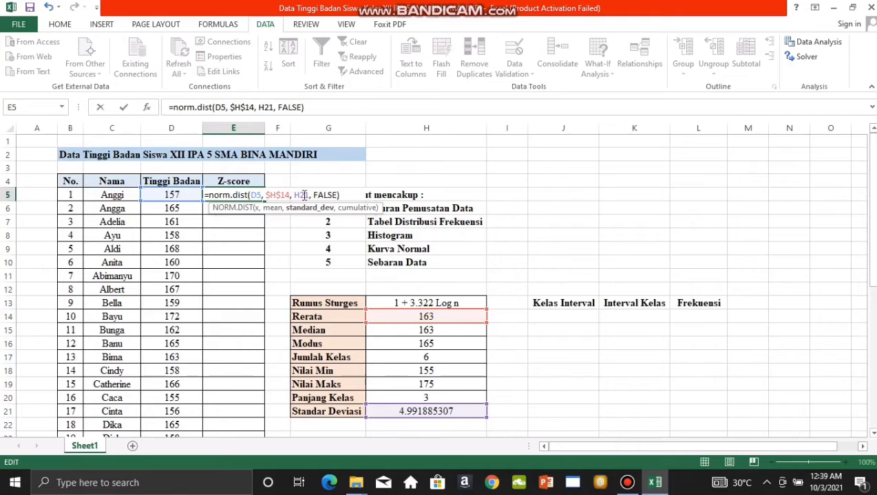
{"action": "key", "text": "F4"}
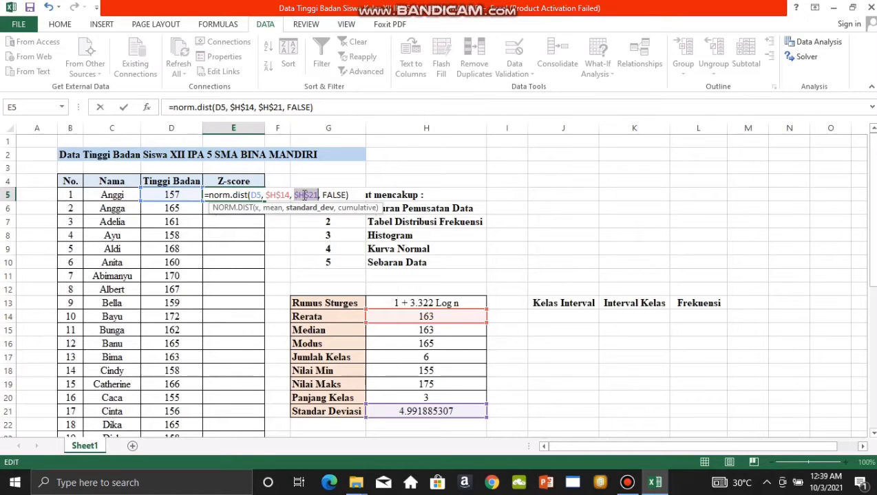
{"action": "left_click", "coordinate": [350, 195]}
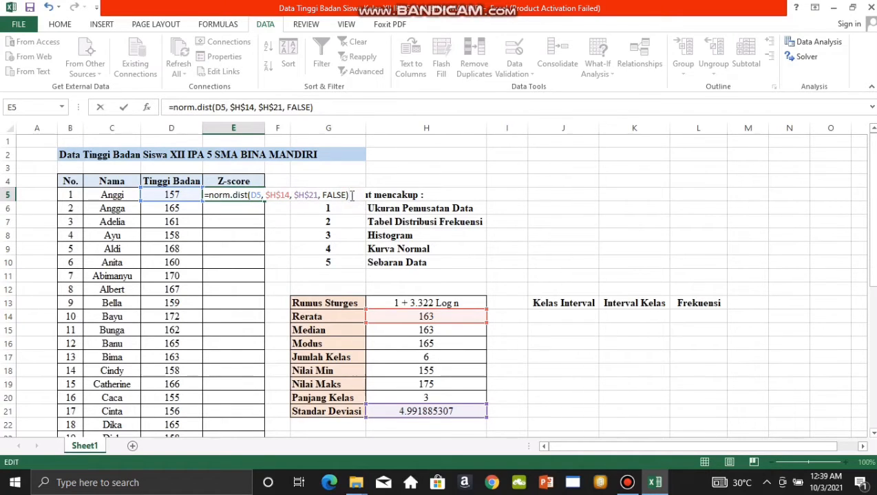
{"action": "key", "text": "Return"}
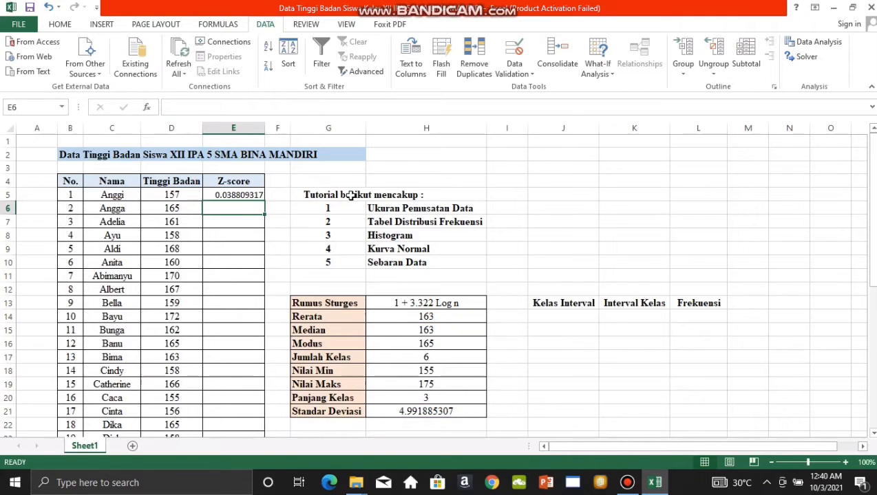
Step: Fill the E5 formula down the Z-score column to E42 and centre the values horizontally
{"action": "left_click", "coordinate": [246, 196]}
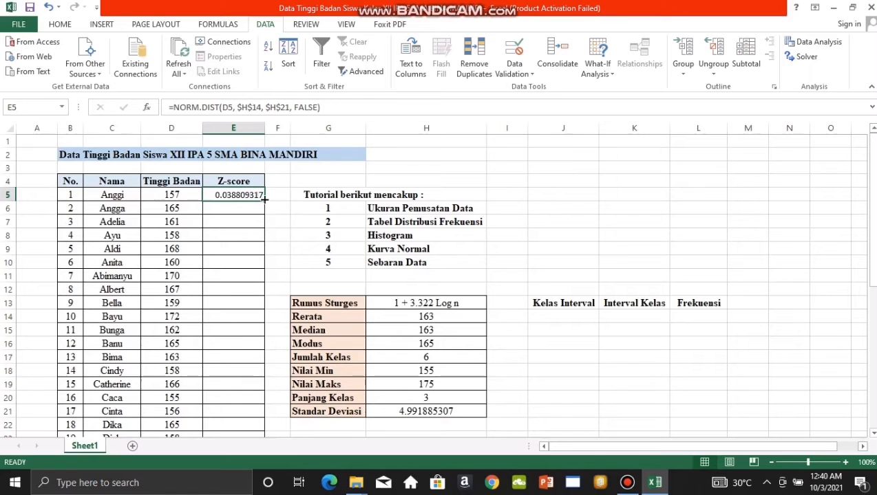
{"action": "left_click_drag", "start_coordinate": [262, 199], "coordinate": [259, 399]}
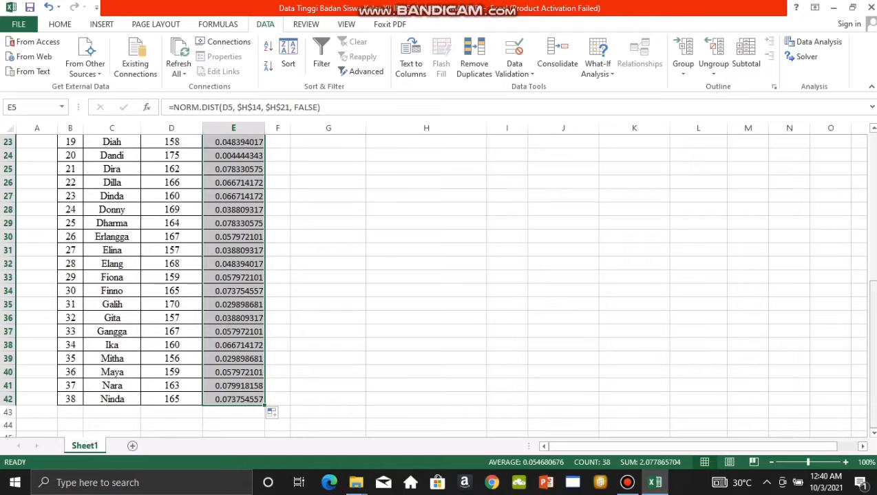
{"action": "left_click_drag", "start_coordinate": [871, 317], "coordinate": [871, 165]}
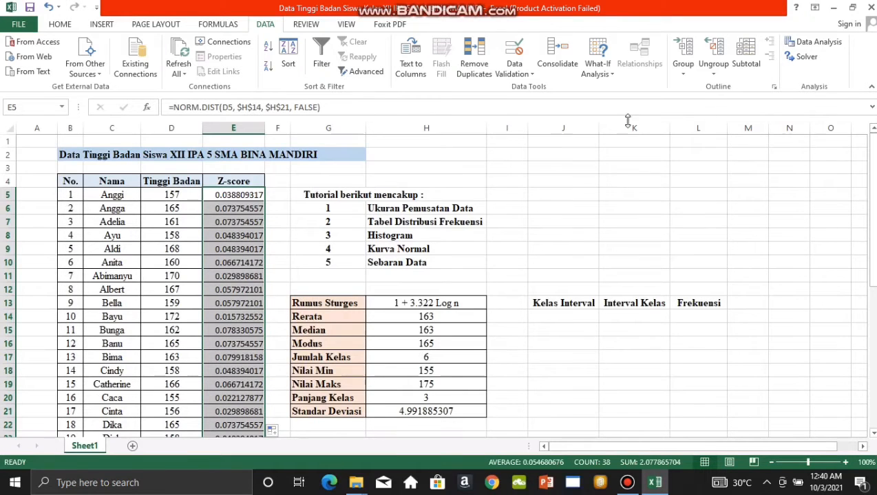
{"action": "left_click", "coordinate": [61, 25]}
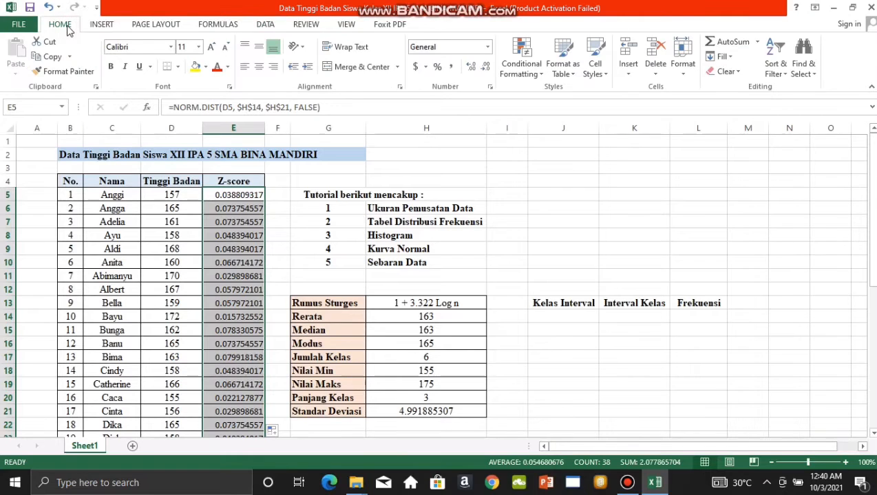
{"action": "left_click", "coordinate": [264, 71]}
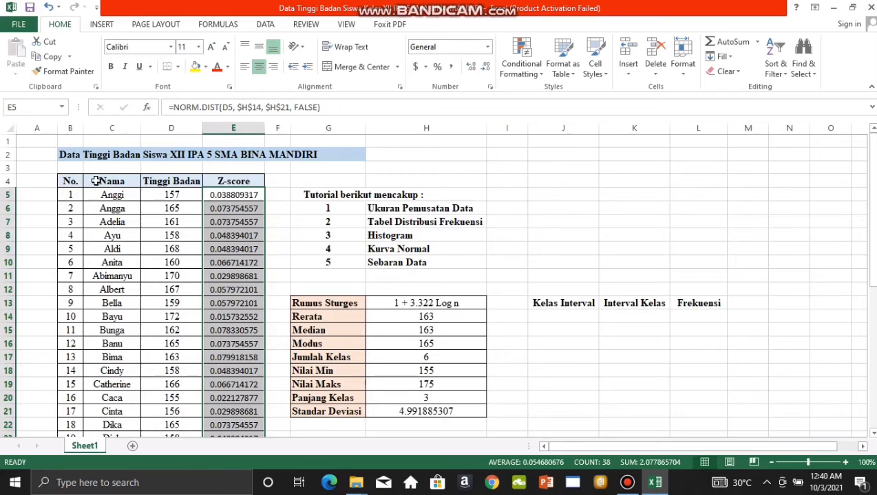
Step: Add filters to the Nama, Tinggi Badan and Z-score table in C4:E42 and sort it by Tinggi Badan from smallest to largest
{"action": "left_click_drag", "start_coordinate": [96, 181], "coordinate": [263, 365]}
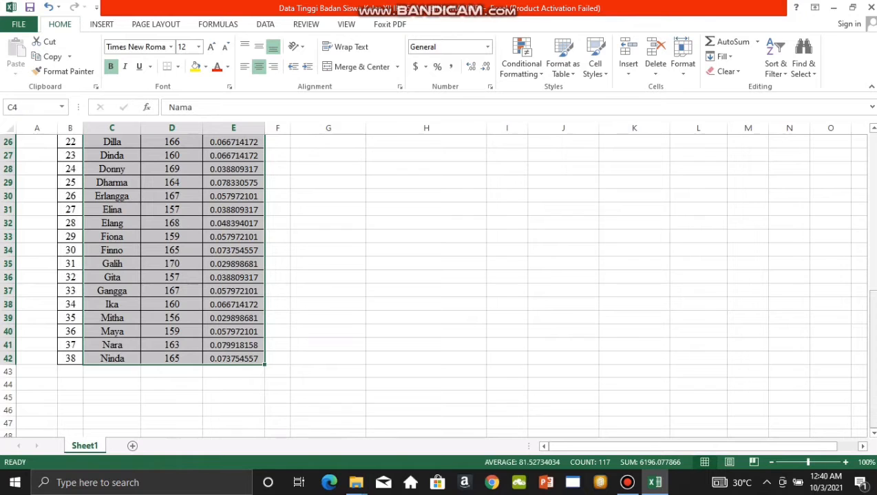
{"action": "left_click_drag", "start_coordinate": [872, 305], "coordinate": [871, 141]}
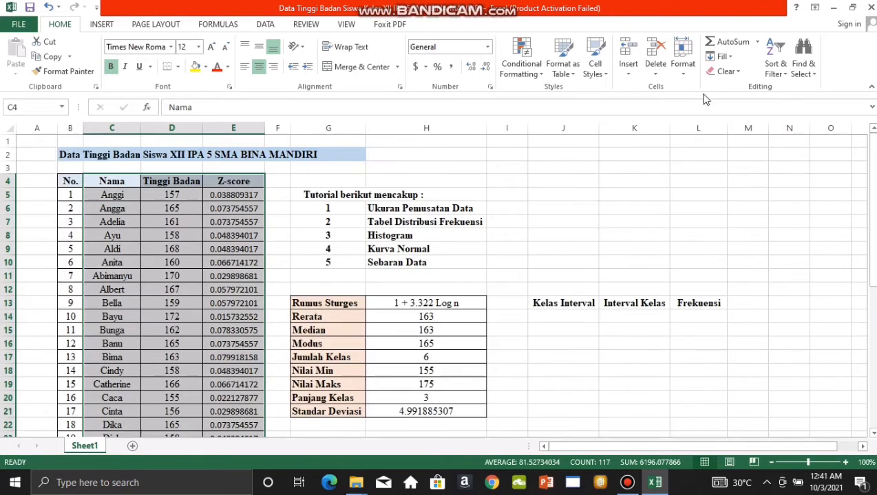
{"action": "left_click", "coordinate": [267, 26]}
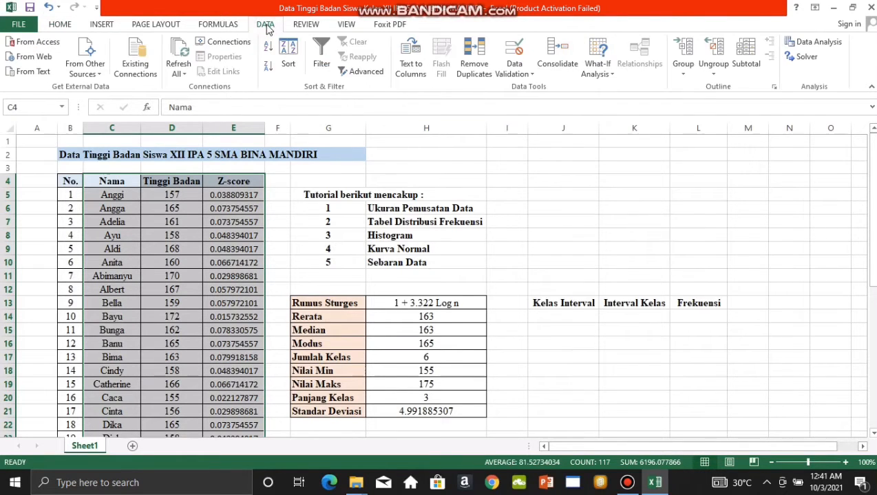
{"action": "left_click", "coordinate": [324, 64]}
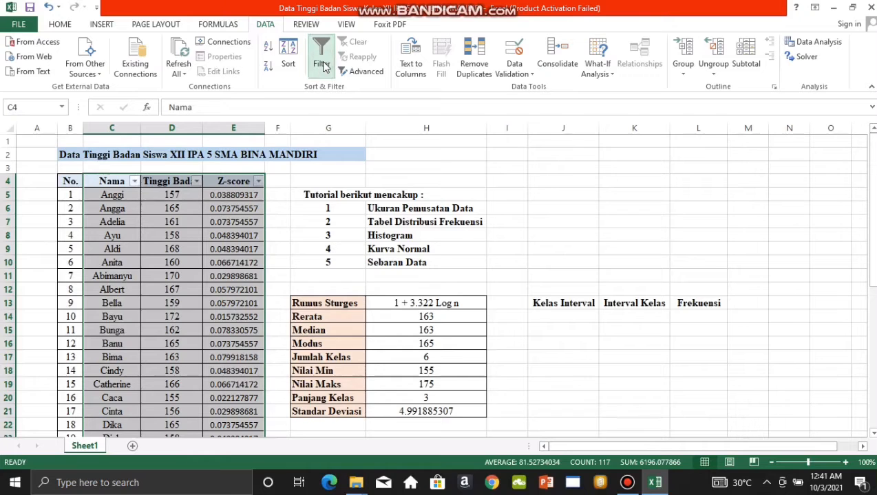
{"action": "left_click", "coordinate": [195, 182]}
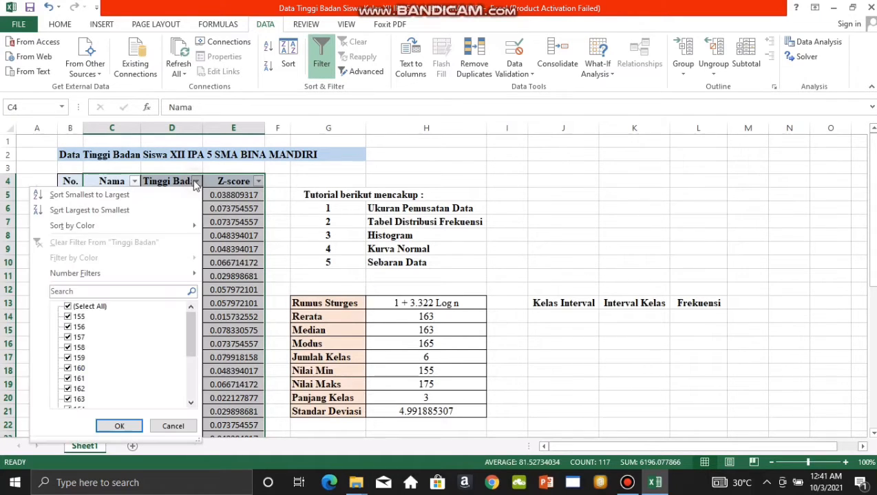
{"action": "left_click", "coordinate": [148, 195]}
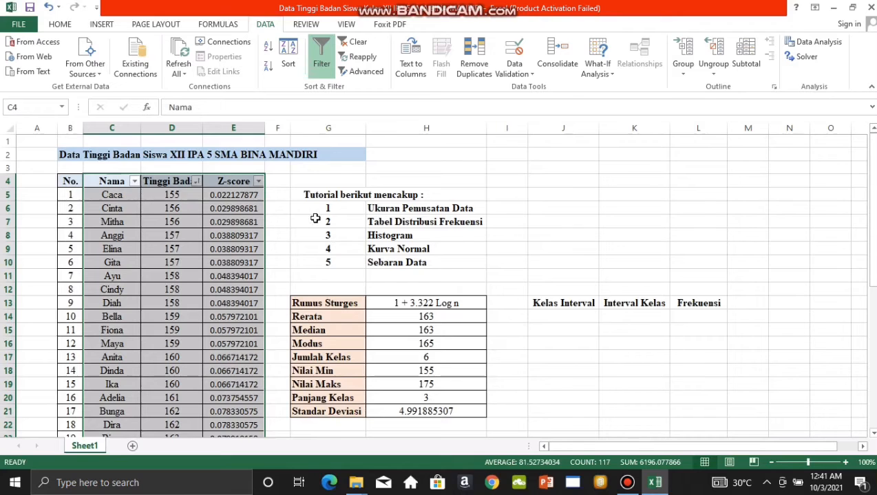
{"action": "left_click", "coordinate": [273, 218]}
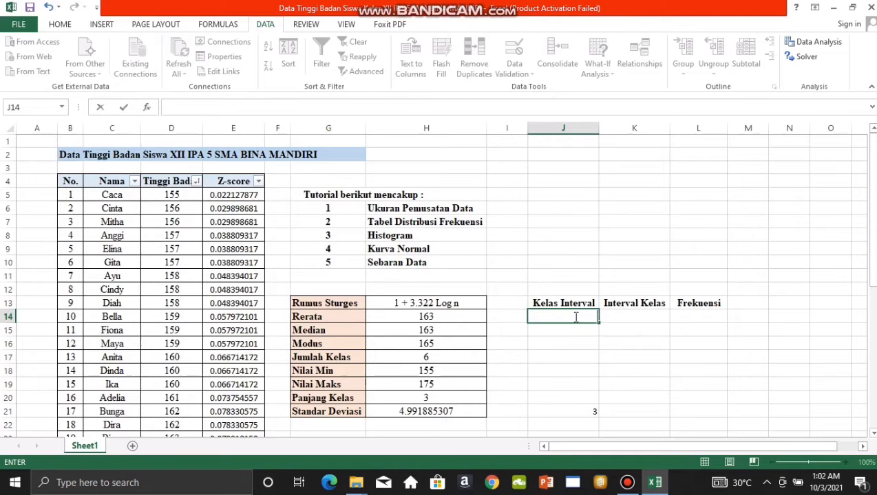
Step: Build the Kelas Interval column from 155 in J14, using =J14+3 in J15 filled down to J21
{"action": "type", "text": "55"}
{"action": "key", "text": "Return"}
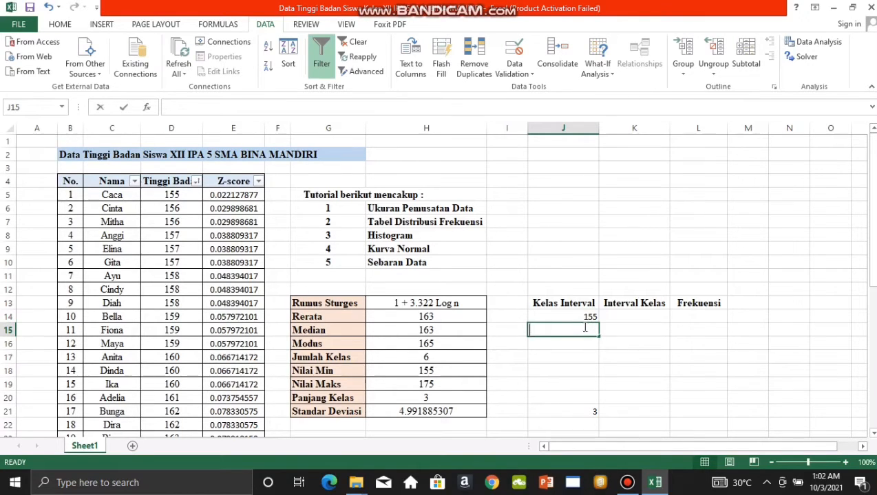
{"action": "type", "text": "="}
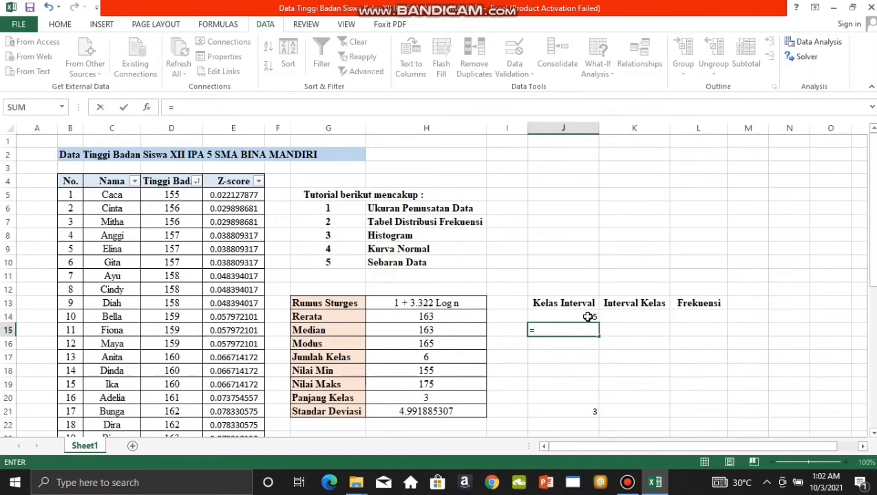
{"action": "left_click", "coordinate": [587, 316]}
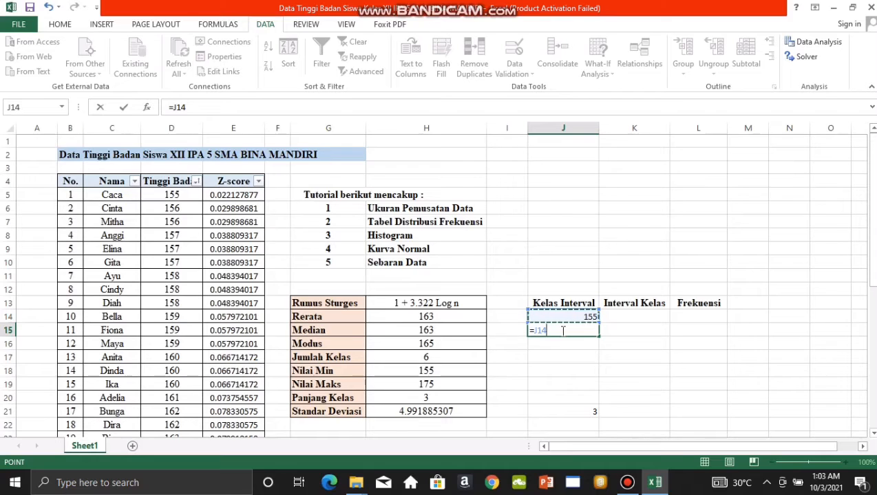
{"action": "type", "text": "+"}
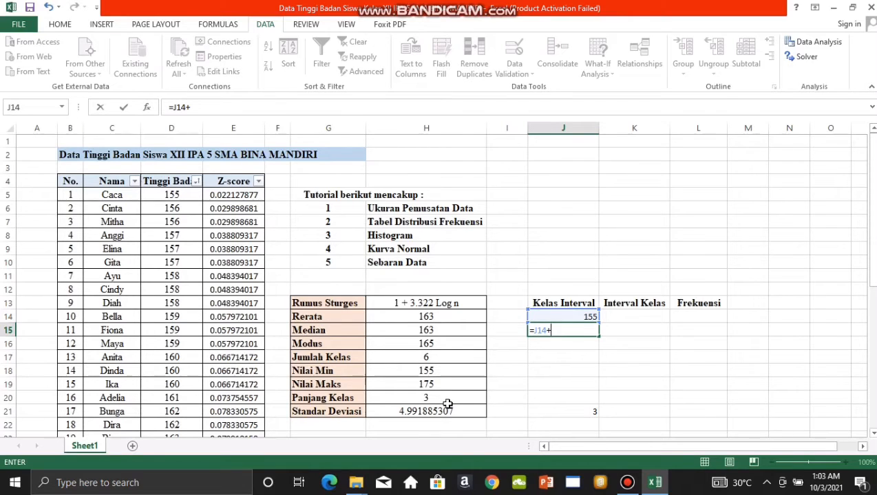
{"action": "type", "text": "3"}
{"action": "key", "text": "Return"}
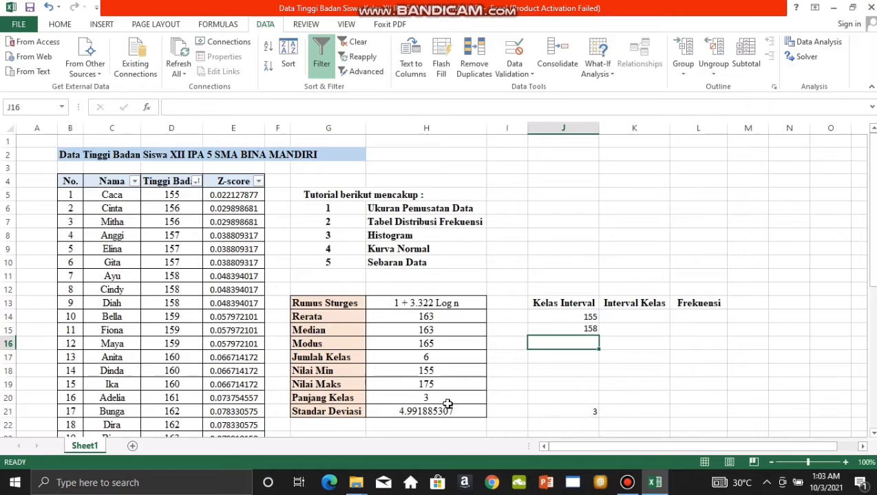
{"action": "left_click", "coordinate": [552, 331]}
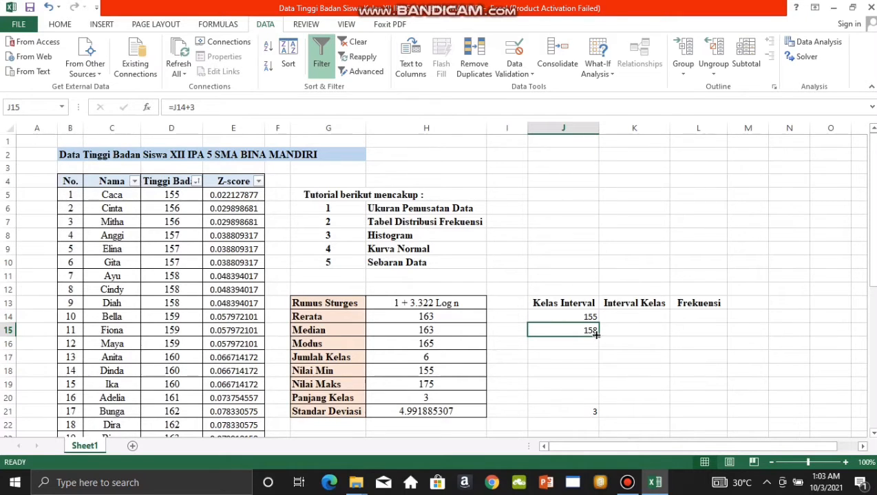
{"action": "left_click_drag", "start_coordinate": [596, 333], "coordinate": [592, 411]}
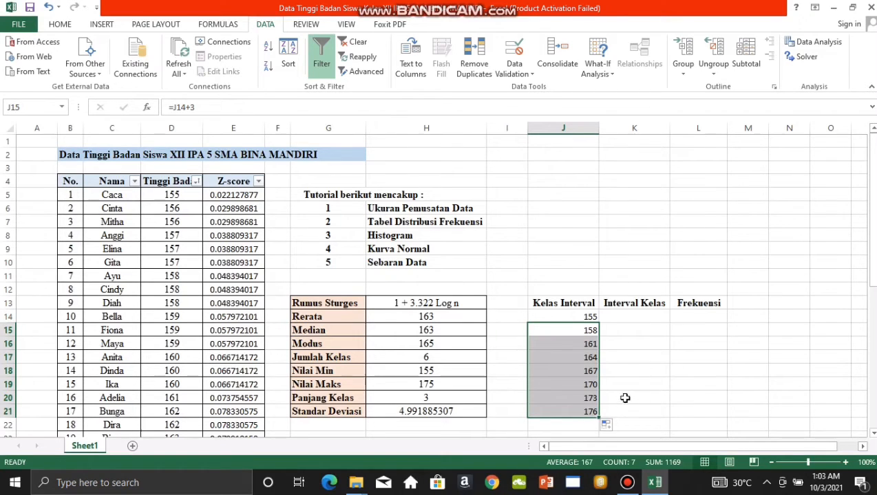
Step: Start the Histogram data analysis tool and set its input range to the Tinggi Badan values in D5:D42
{"action": "left_click", "coordinate": [640, 333]}
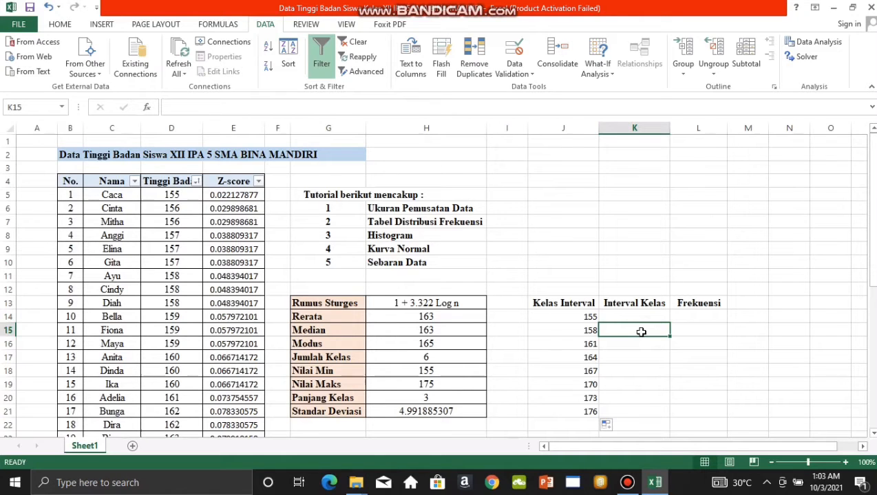
{"action": "left_click", "coordinate": [831, 45]}
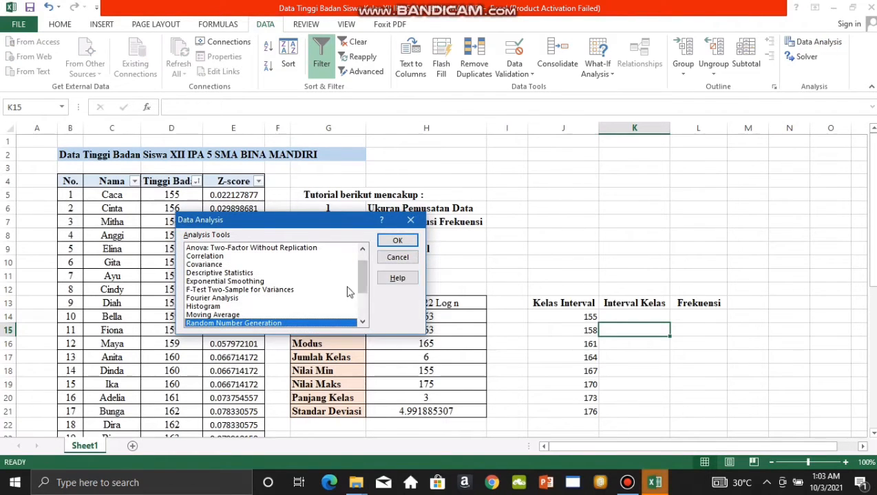
{"action": "left_click", "coordinate": [214, 307]}
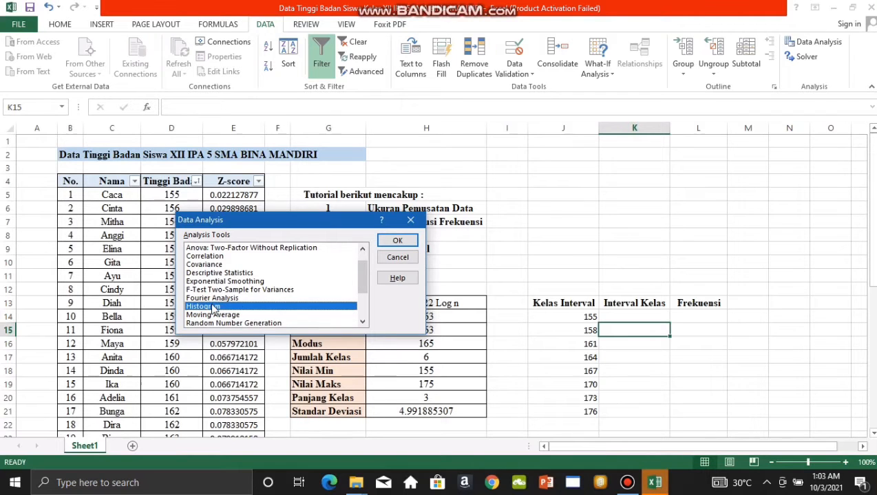
{"action": "left_click", "coordinate": [397, 241]}
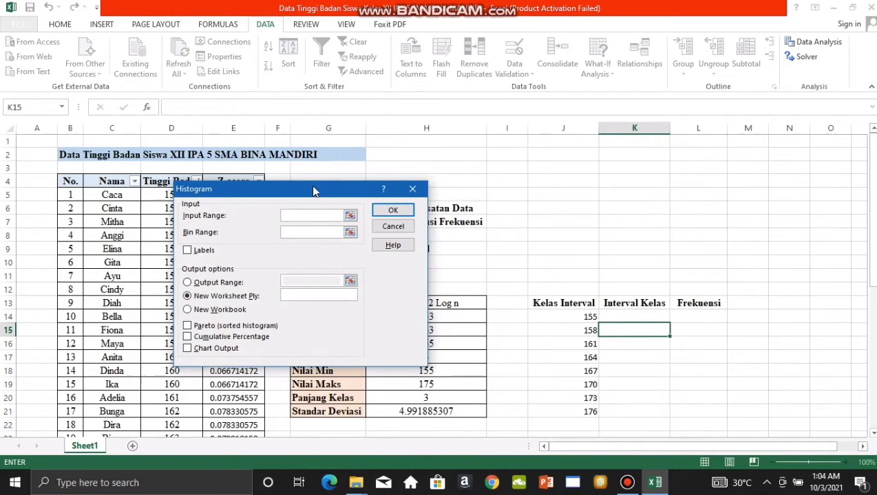
{"action": "left_click_drag", "start_coordinate": [313, 189], "coordinate": [507, 174]}
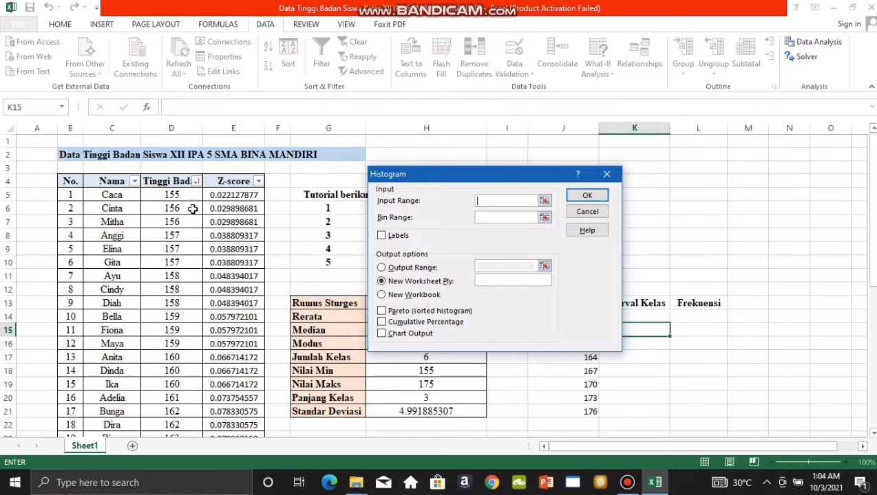
{"action": "left_click_drag", "start_coordinate": [160, 196], "coordinate": [193, 407]}
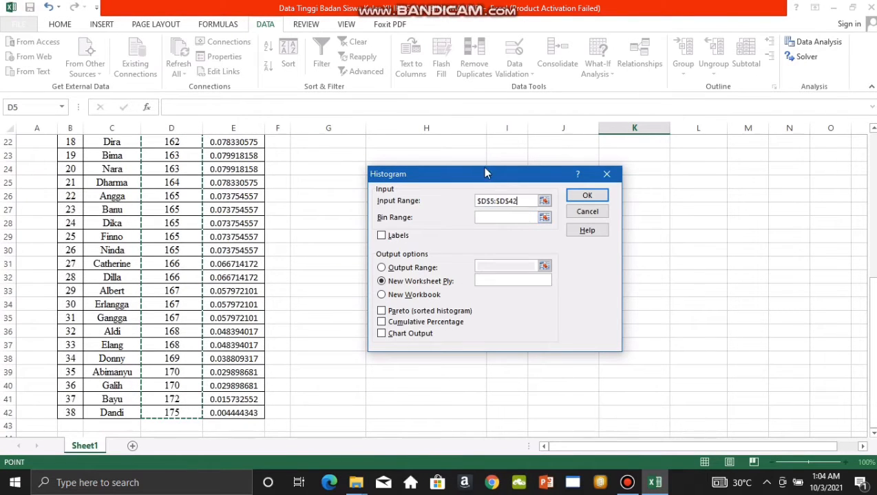
Step: Set the histogram's bin range to the Kelas Interval values in J14:J21
{"action": "left_click", "coordinate": [499, 217]}
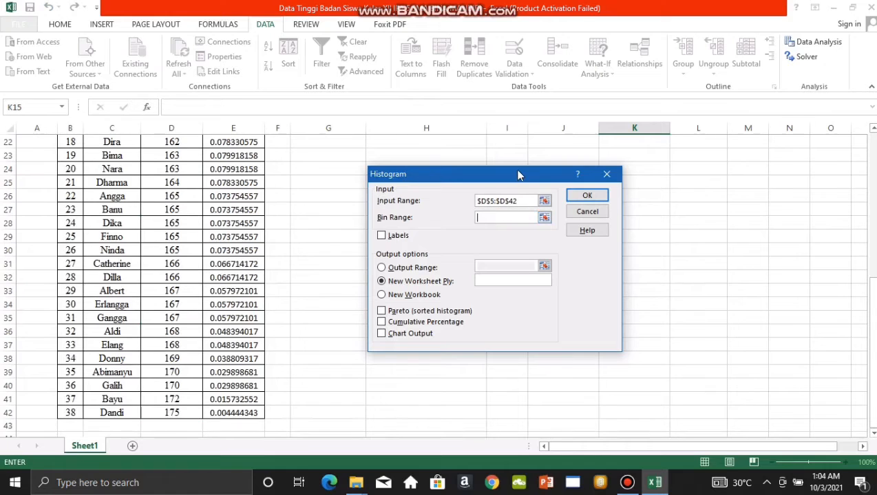
{"action": "left_click_drag", "start_coordinate": [515, 175], "coordinate": [440, 172]}
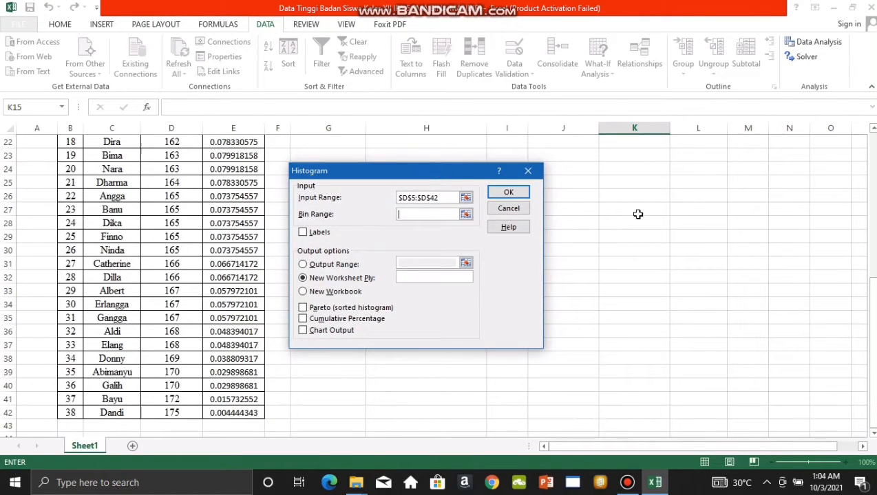
{"action": "left_click_drag", "start_coordinate": [869, 283], "coordinate": [867, 164]}
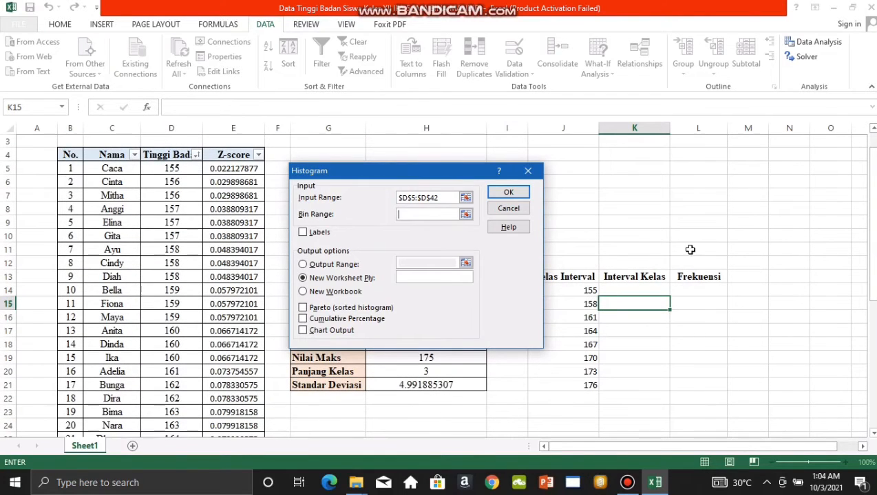
{"action": "left_click_drag", "start_coordinate": [572, 292], "coordinate": [584, 381]}
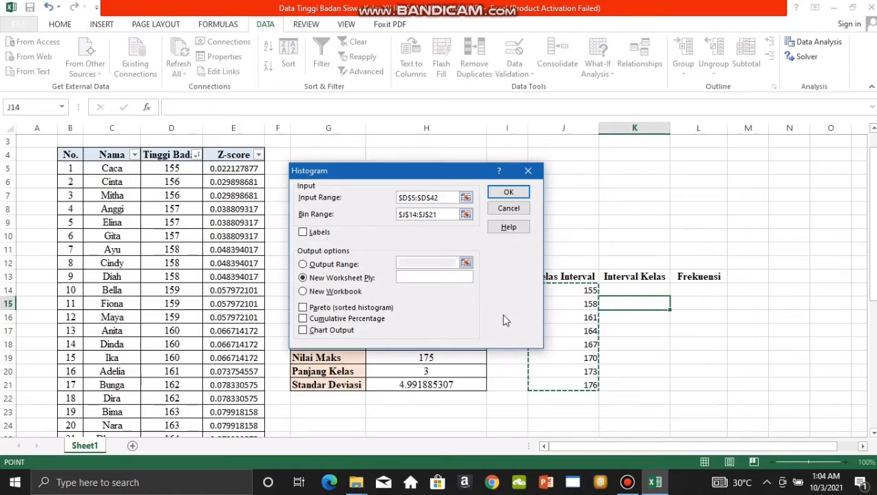
Step: Set the histogram's output range to K13 on the same sheet and run it, overwriting the existing headers
{"action": "left_click", "coordinate": [303, 265]}
{"action": "key", "text": "Escape"}
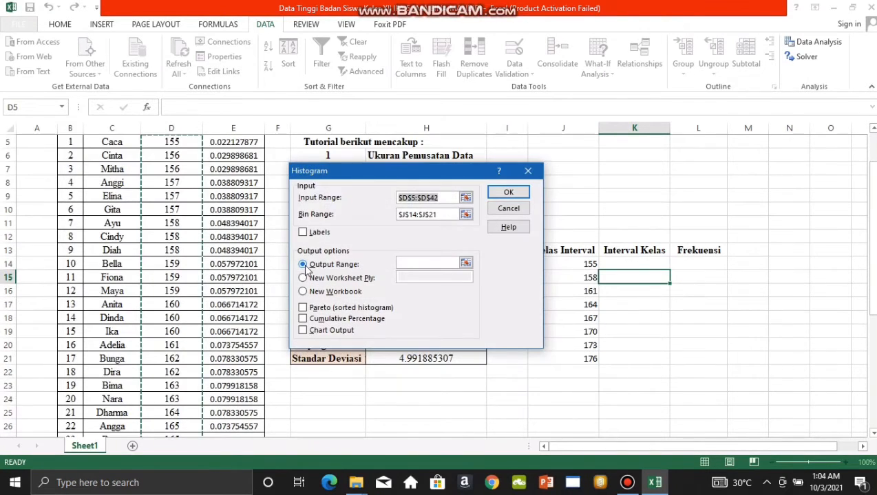
{"action": "left_click", "coordinate": [412, 263]}
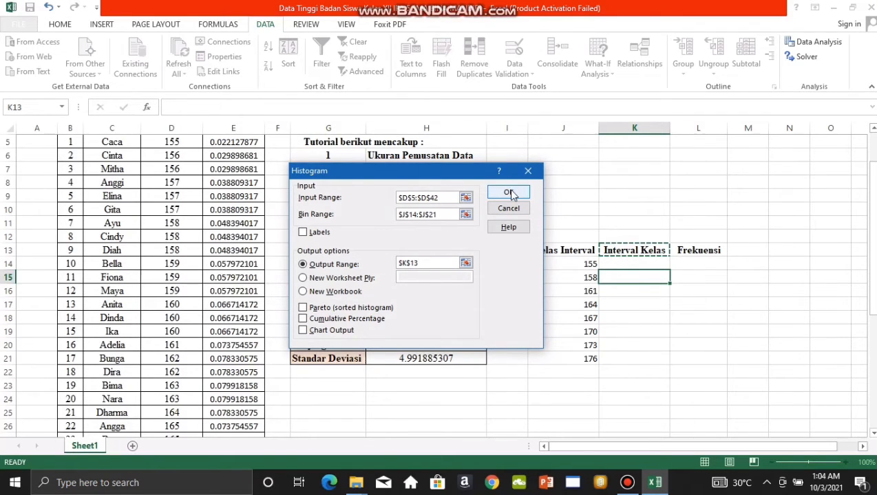
{"action": "left_click", "coordinate": [509, 192]}
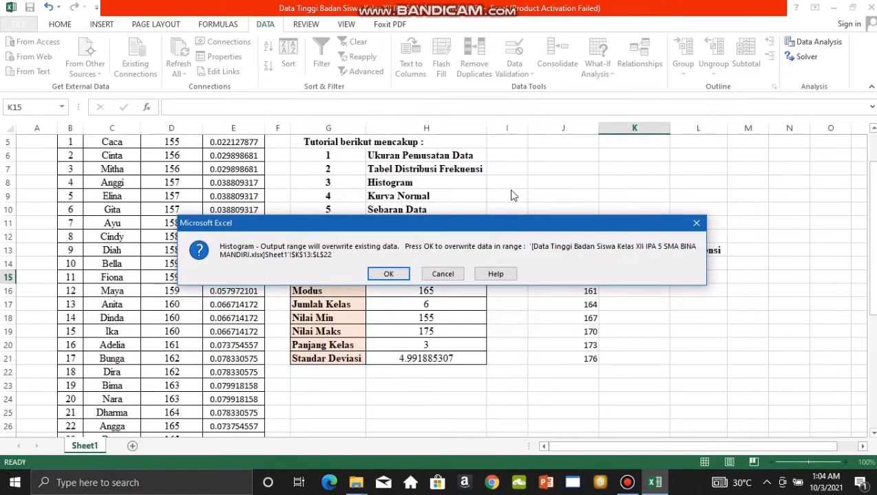
{"action": "left_click", "coordinate": [388, 274]}
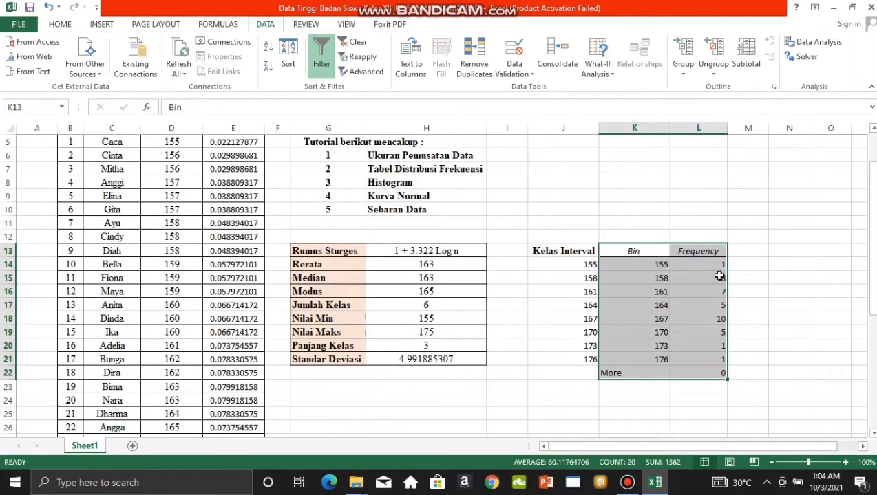
{"action": "left_click", "coordinate": [744, 301]}
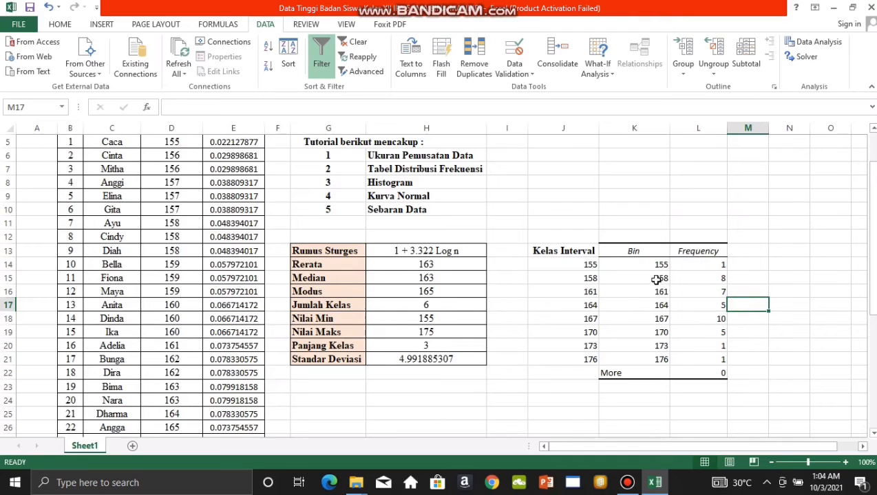
Step: Replace the More label in K22 below the bins with Jumlah
{"action": "left_click", "coordinate": [699, 373]}
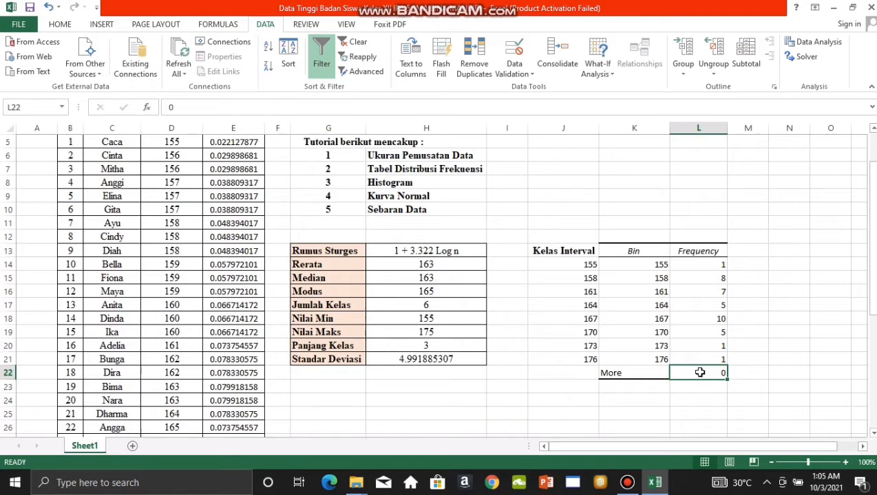
{"action": "left_click", "coordinate": [647, 373]}
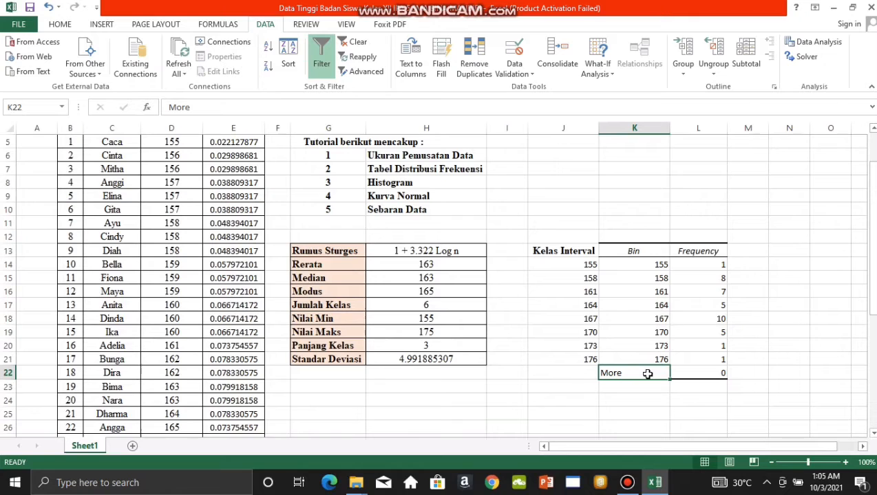
{"action": "type", "text": "juml"}
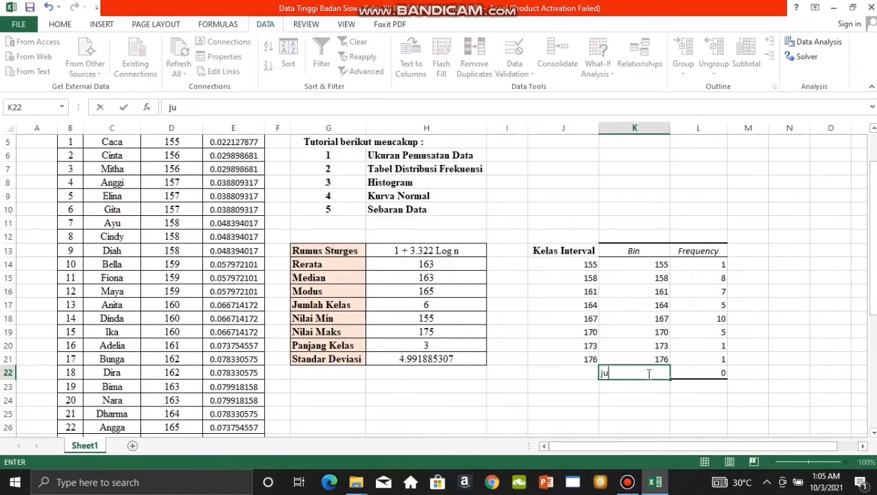
{"action": "key", "text": "BackSpace"}
{"action": "key", "text": "BackSpace"}
{"action": "key", "text": "BackSpace"}
{"action": "key", "text": "BackSpace"}
{"action": "type", "text": "Jumlah"}
Step: Replace the frequency value beside Jumlah in L22 with a SUM formula over L14:L21
{"action": "left_click", "coordinate": [695, 373]}
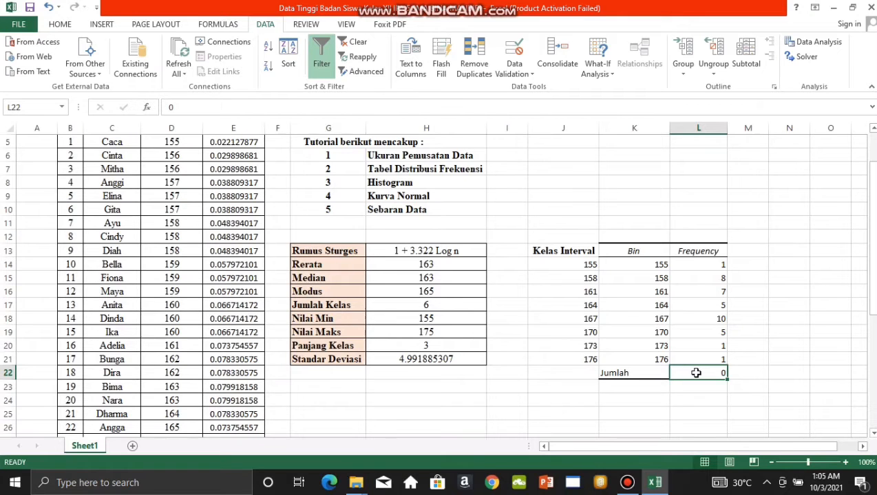
{"action": "type", "text": "="}
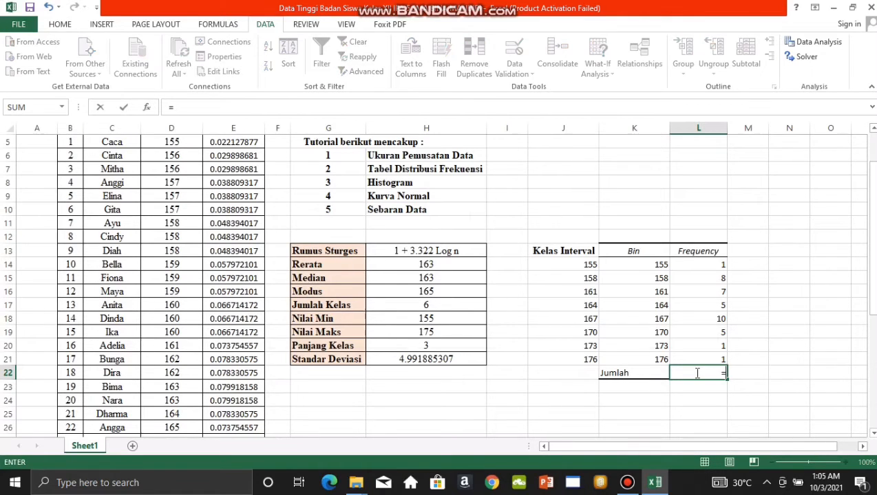
{"action": "type", "text": "sum"}
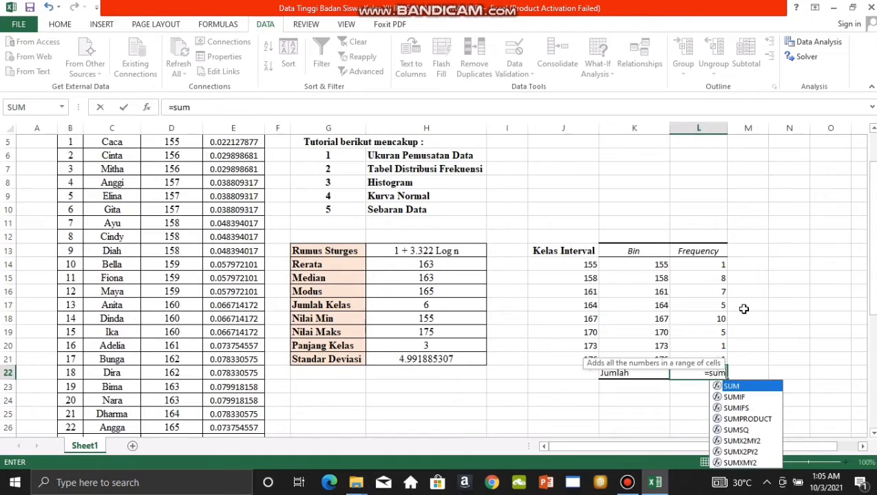
{"action": "type", "text": "("}
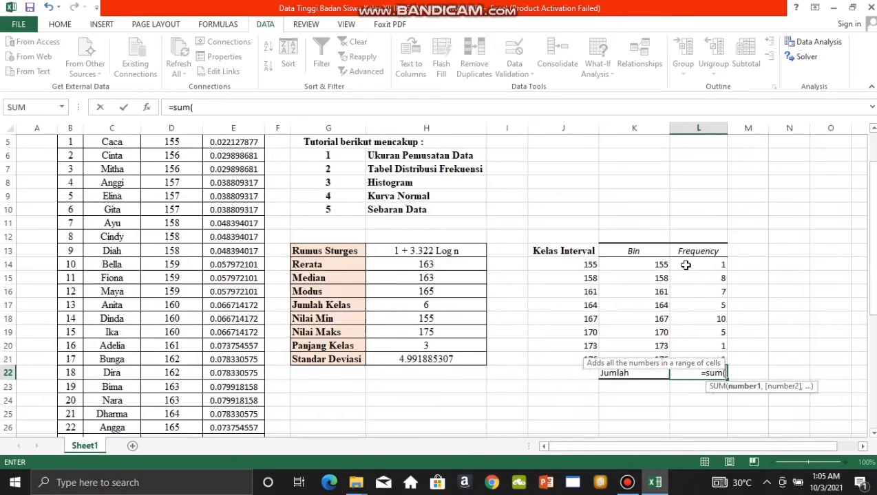
{"action": "left_click_drag", "start_coordinate": [704, 264], "coordinate": [721, 353]}
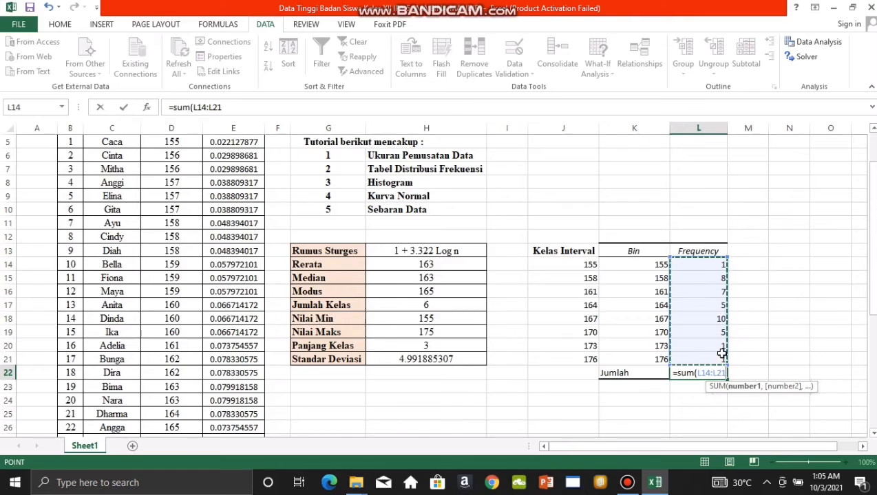
{"action": "key", "text": "Return"}
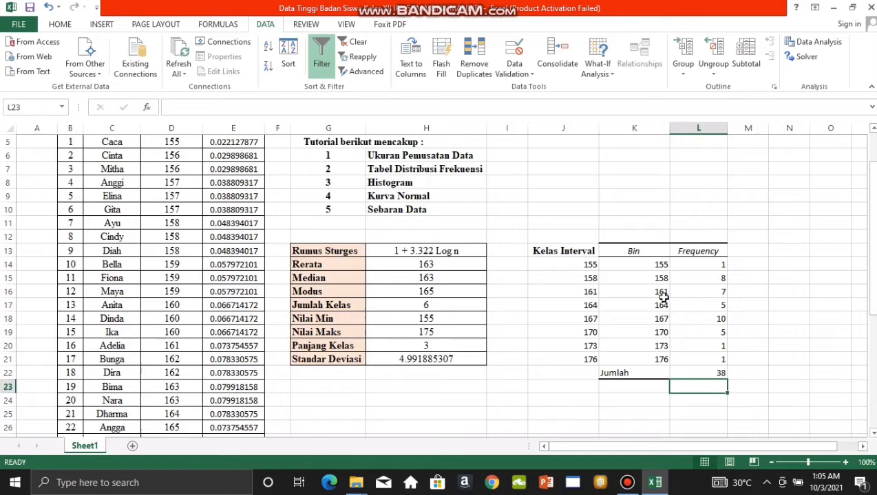
Step: Rename the Bin header in K13 to Interval Kelas and the Frequency header in L13 to Frekuensi
{"action": "left_click", "coordinate": [640, 252]}
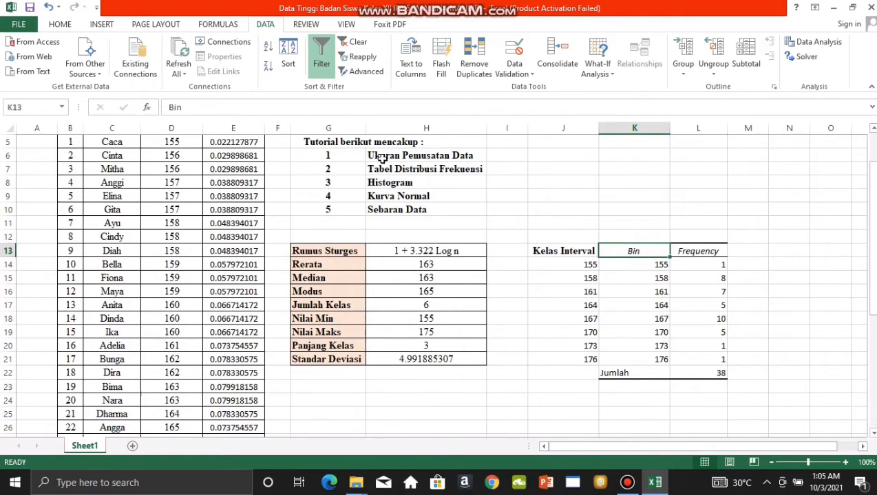
{"action": "key", "text": "BackSpace"}
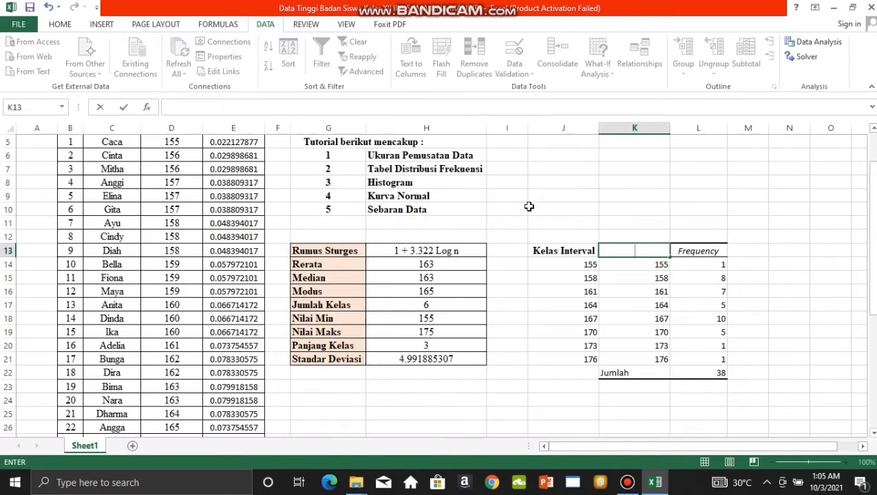
{"action": "type", "text": "Interval Ke"}
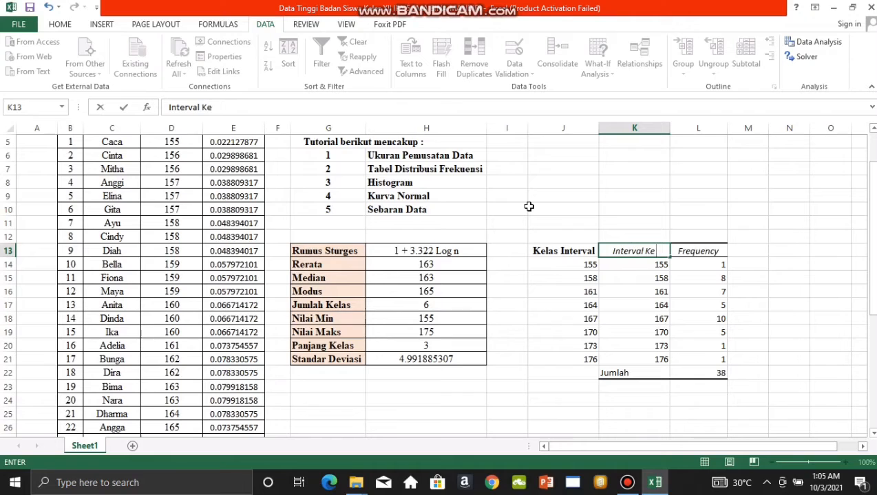
{"action": "type", "text": "las"}
{"action": "left_click", "coordinate": [697, 252]}
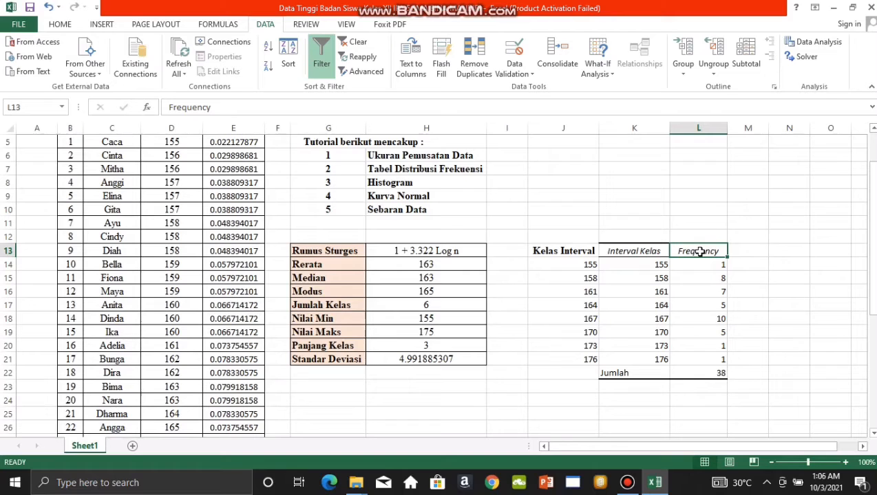
{"action": "key", "text": "BackSpace"}
{"action": "type", "text": "Fre"}
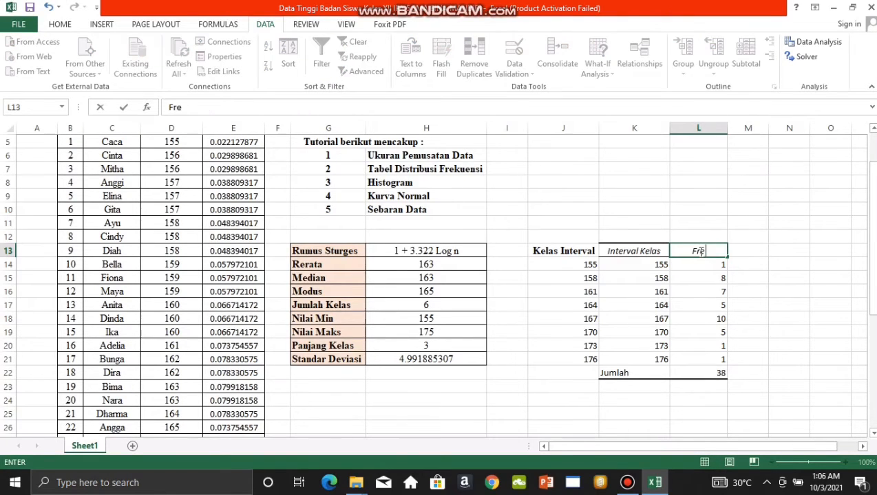
{"action": "type", "text": "kuensi"}
{"action": "left_click", "coordinate": [732, 267]}
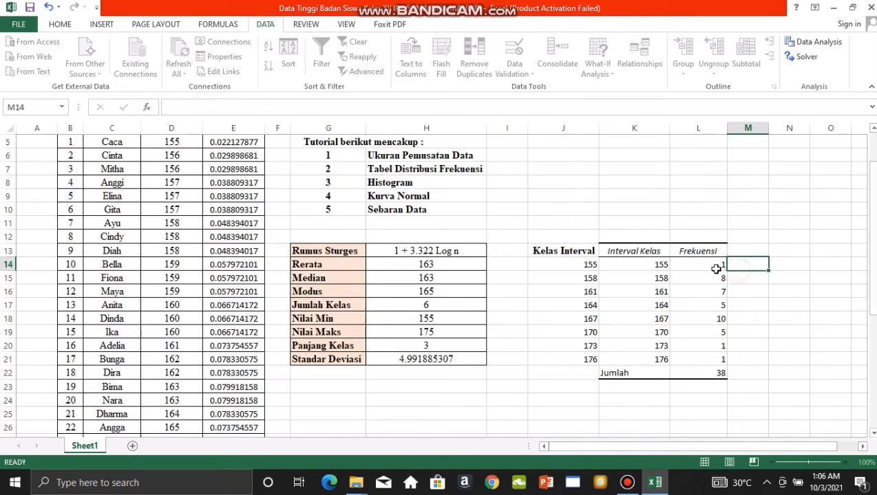
Step: Change the first two Interval Kelas entries, K14 and K15, to the ranges 155-157 and 158-160
{"action": "left_click", "coordinate": [661, 265]}
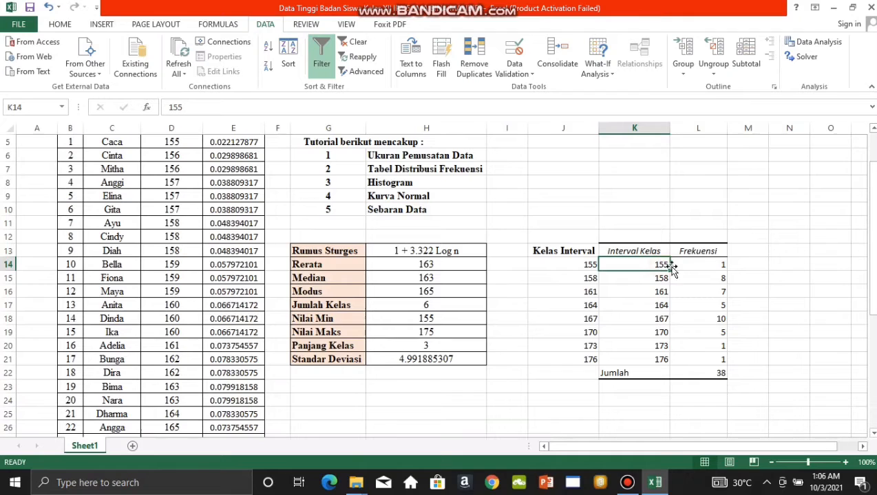
{"action": "key", "text": "Right"}
{"action": "left_click", "coordinate": [662, 266]}
{"action": "left_click", "coordinate": [199, 108]}
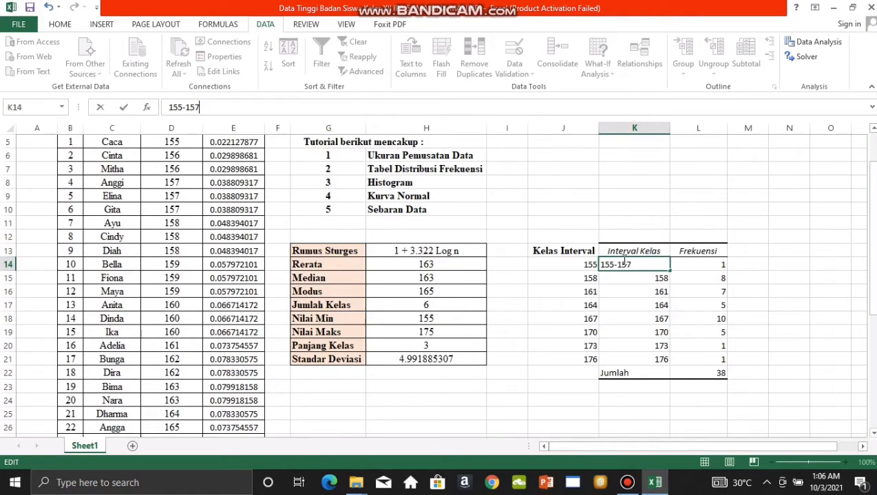
{"action": "left_click", "coordinate": [642, 279]}
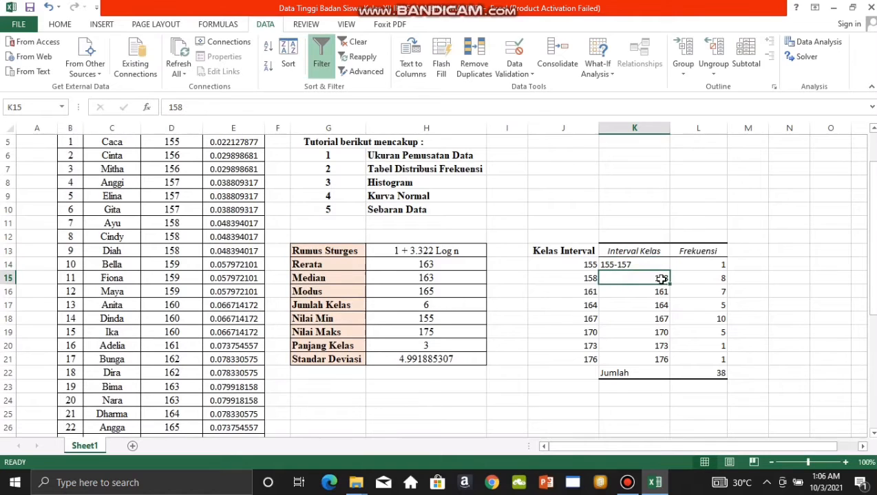
{"action": "left_click", "coordinate": [216, 103]}
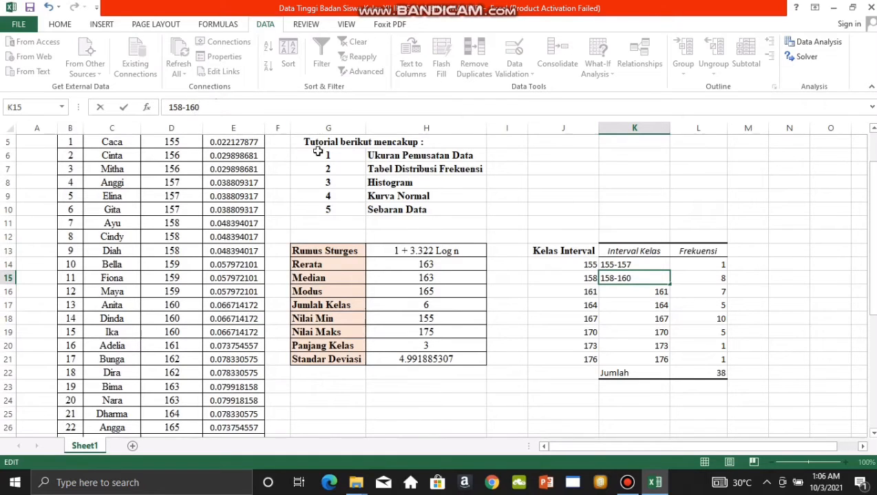
Step: Change the Interval Kelas entries in K16 and K17 to the ranges 161-163 and 164-166
{"action": "left_click", "coordinate": [621, 294]}
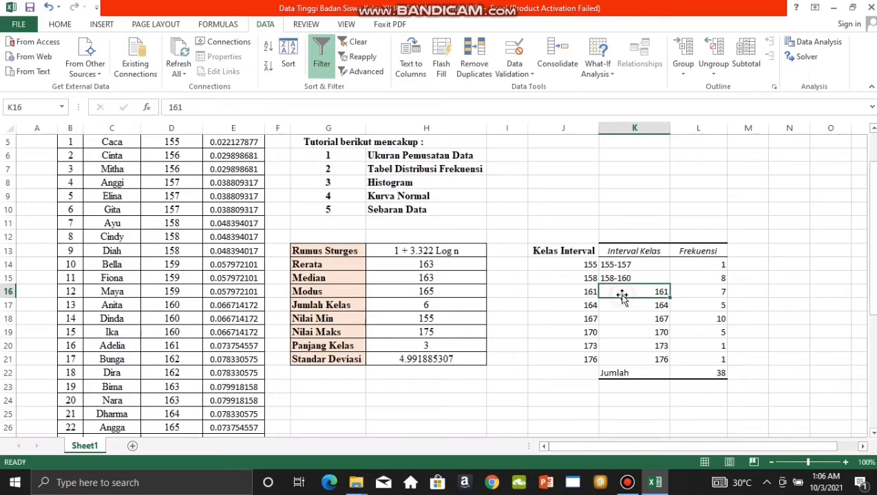
{"action": "left_click", "coordinate": [188, 108]}
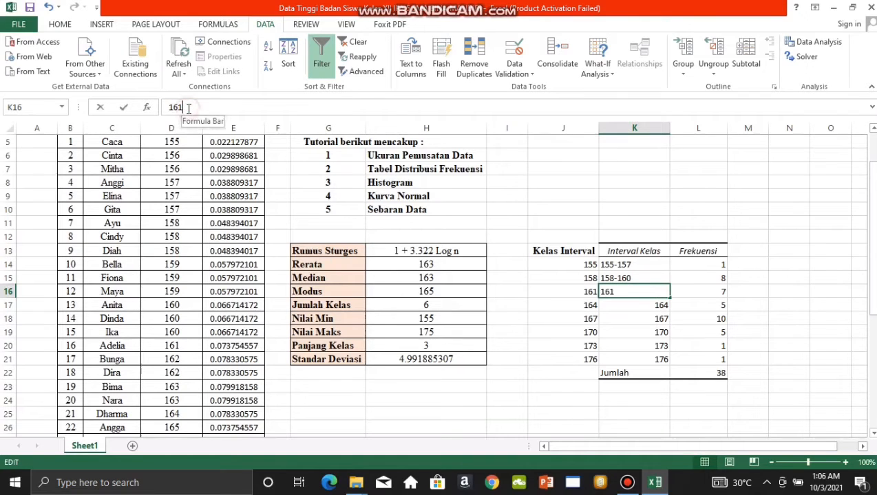
{"action": "type", "text": "-"}
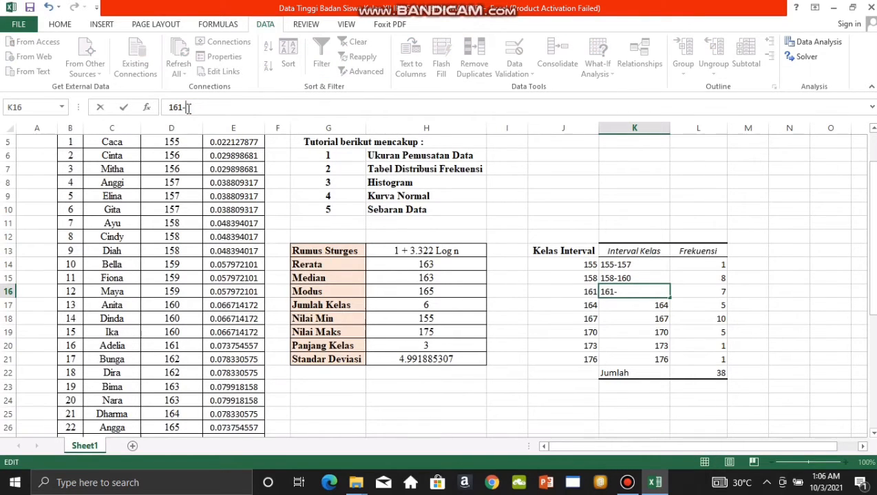
{"action": "type", "text": "1"}
{"action": "type", "text": "62"}
{"action": "left_click", "coordinate": [620, 303]}
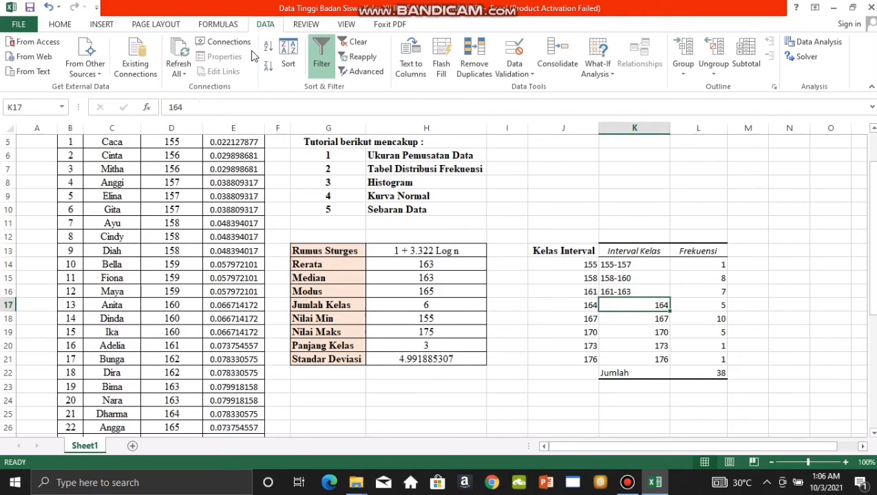
{"action": "left_click", "coordinate": [201, 105]}
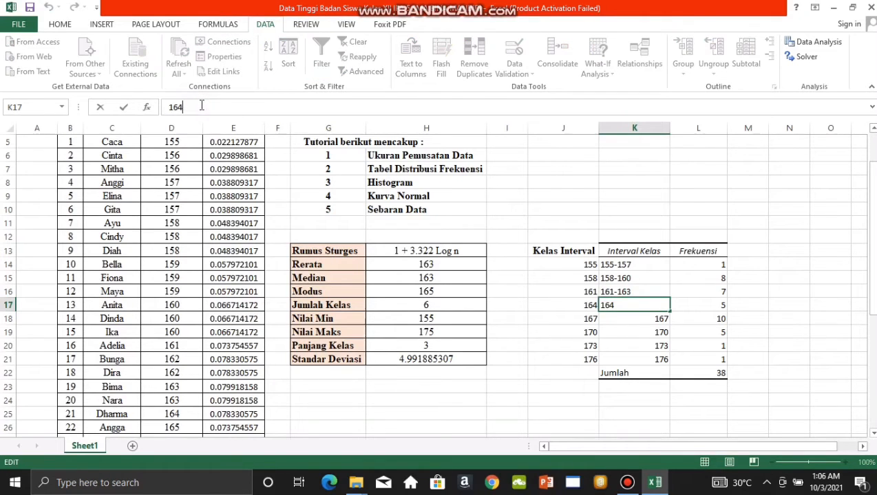
{"action": "type", "text": "-166"}
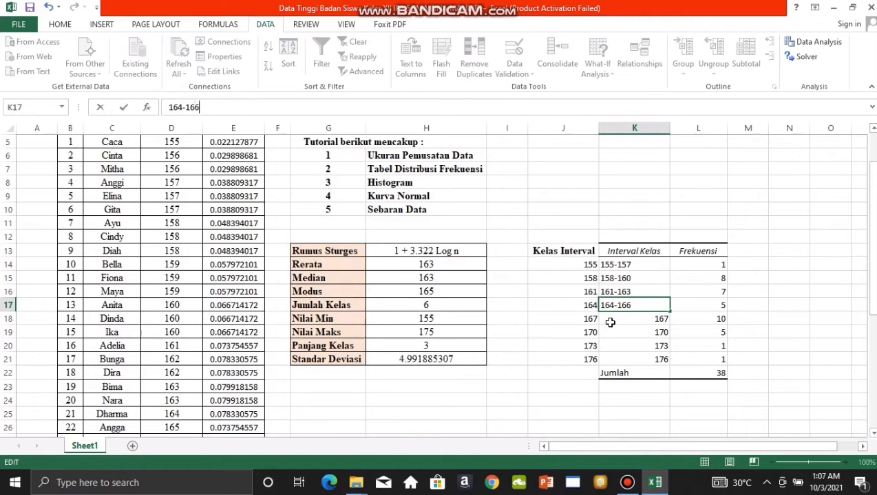
Step: Change the Interval Kelas entries in K18 and K19 to the ranges 167-169 and 170-172
{"action": "left_click", "coordinate": [611, 323]}
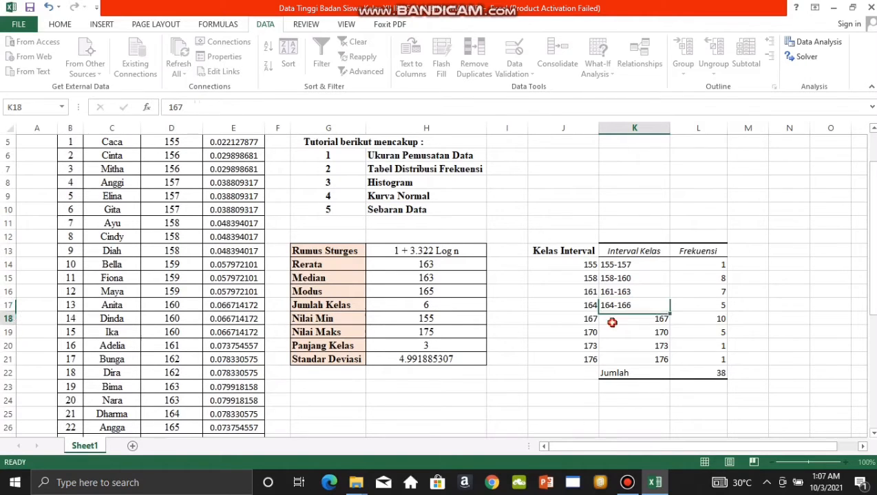
{"action": "left_click", "coordinate": [200, 108]}
{"action": "left_click", "coordinate": [200, 108]}
{"action": "type", "text": "-"}
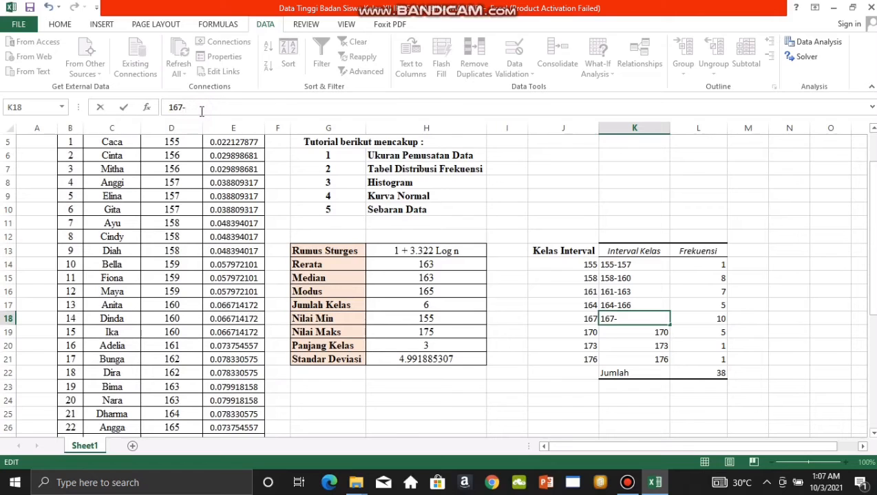
{"action": "type", "text": "169"}
{"action": "left_click", "coordinate": [186, 108]}
{"action": "key", "text": "Return"}
{"action": "left_click", "coordinate": [187, 109]}
{"action": "type", "text": "-"}
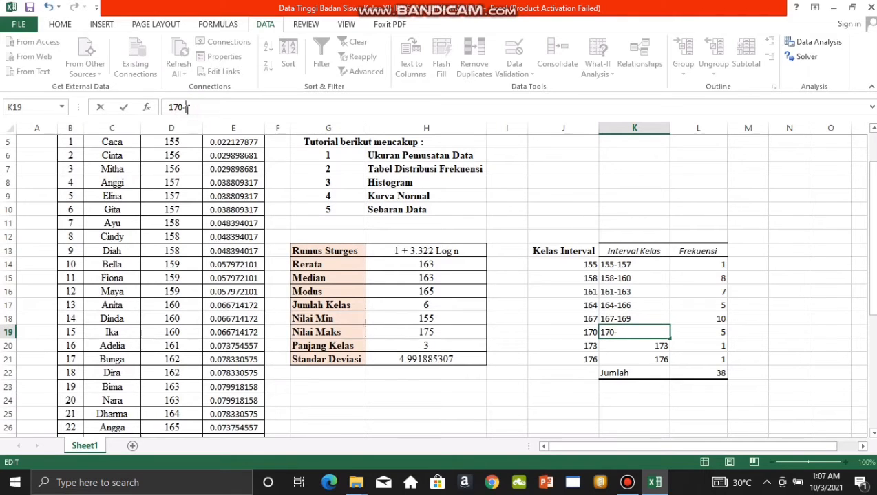
{"action": "type", "text": "172"}
Step: Change the last two Interval Kelas entries, K20 and K21, to the ranges 173-175 and 176-178
{"action": "left_click", "coordinate": [634, 344]}
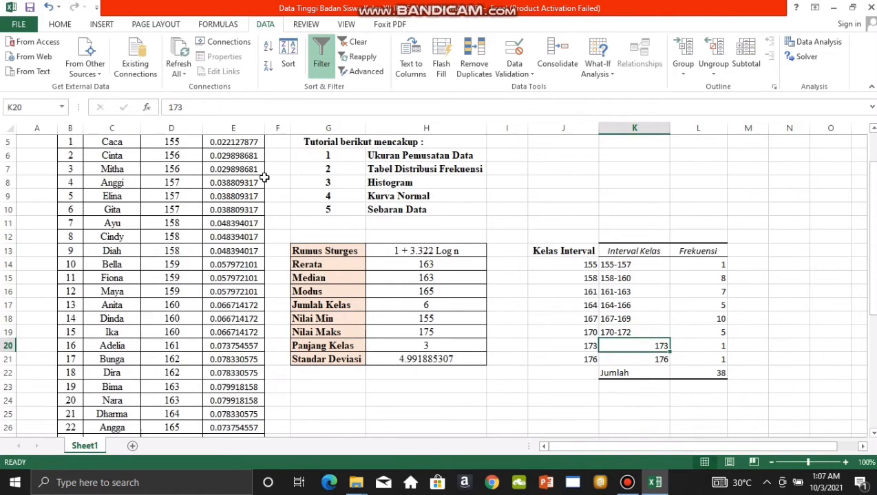
{"action": "left_click", "coordinate": [192, 105]}
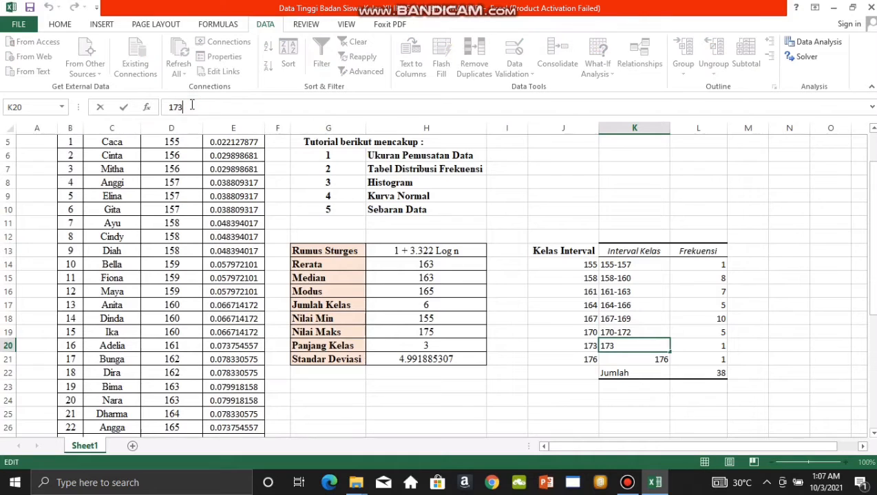
{"action": "type", "text": "-175"}
{"action": "left_click", "coordinate": [638, 359]}
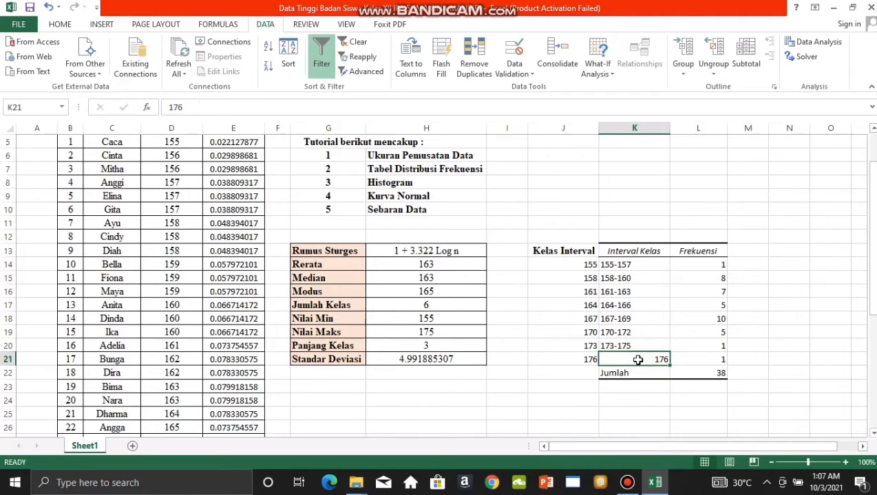
{"action": "left_click", "coordinate": [185, 107]}
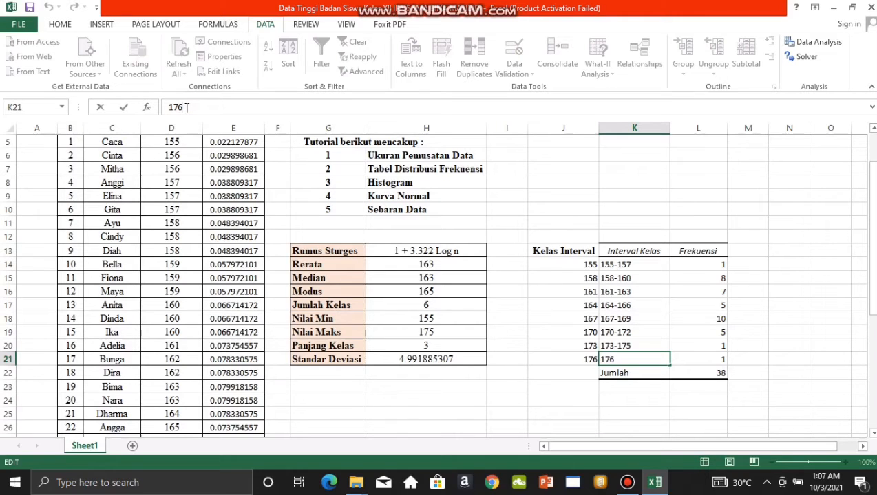
{"action": "type", "text": "1"}
{"action": "key", "text": "BackSpace"}
{"action": "type", "text": "-178"}
{"action": "left_click", "coordinate": [662, 397]}
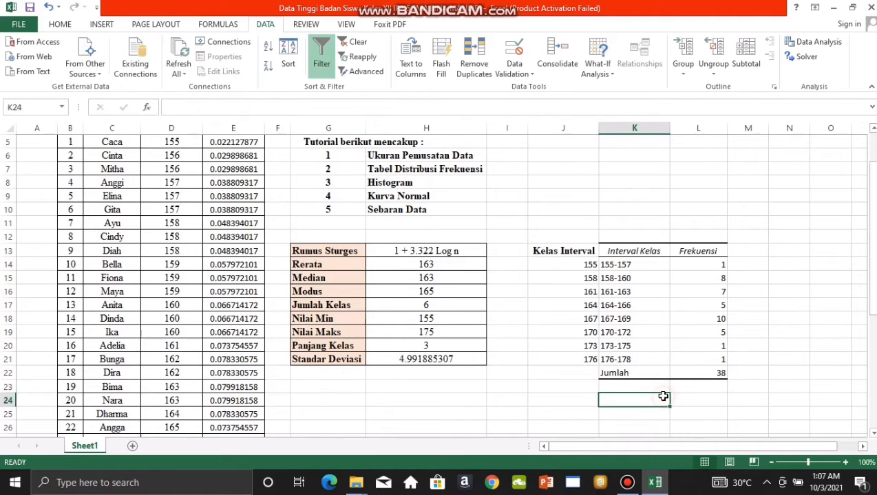
Step: Center the class ranges in K14:K21 horizontally within their cells
{"action": "left_click", "coordinate": [790, 372]}
{"action": "left_click_drag", "start_coordinate": [602, 263], "coordinate": [640, 358]}
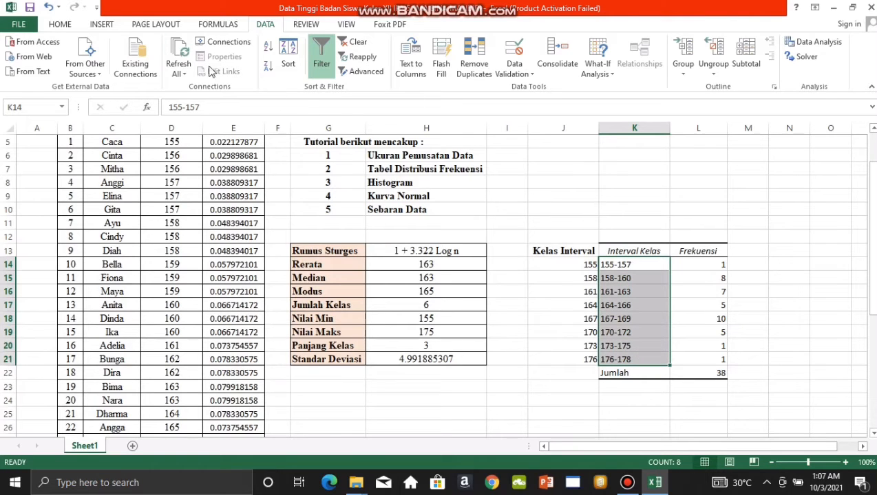
{"action": "left_click", "coordinate": [60, 25]}
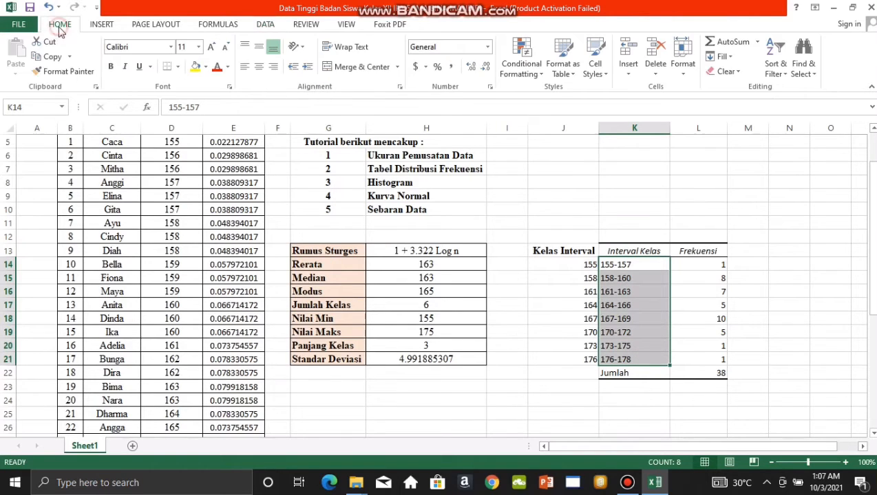
{"action": "left_click", "coordinate": [258, 66]}
{"action": "left_click_drag", "start_coordinate": [695, 270], "coordinate": [722, 358]}
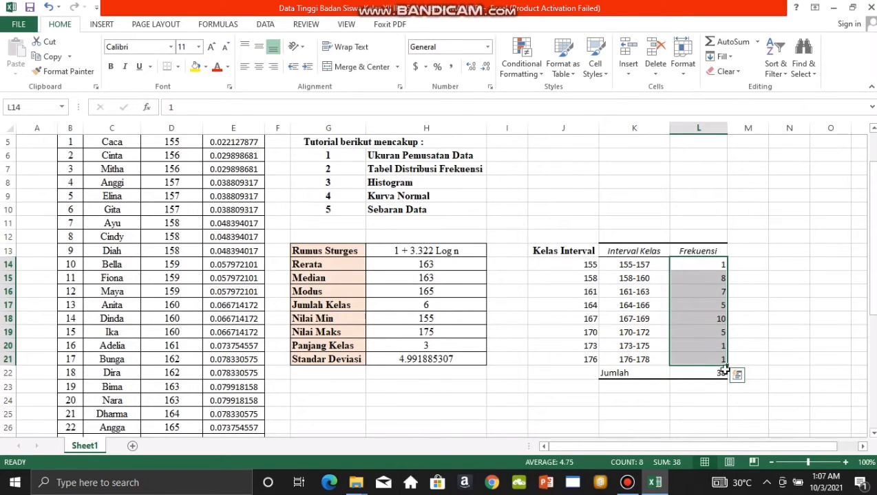
{"action": "left_click_drag", "start_coordinate": [729, 365], "coordinate": [727, 375]}
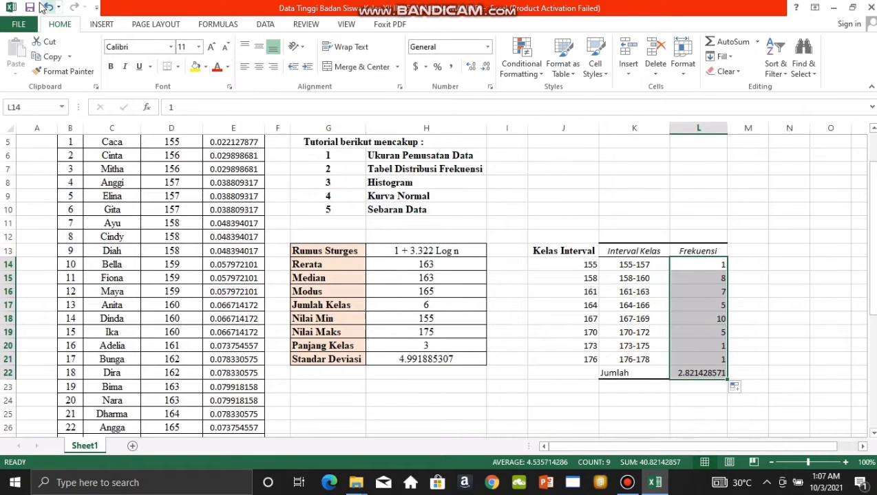
{"action": "left_click", "coordinate": [53, 7]}
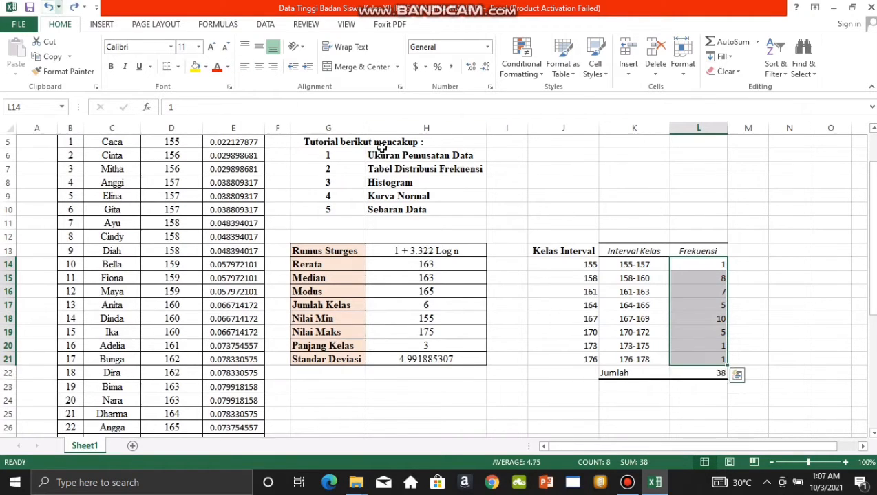
Step: Center the Frekuensi values in L14:L21 and the Jumlah total in L22 horizontally within their cells
{"action": "left_click", "coordinate": [258, 67]}
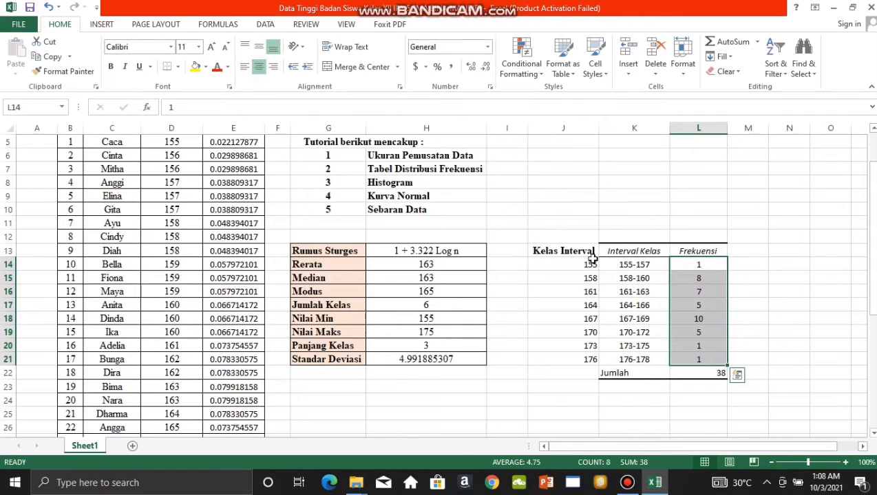
{"action": "left_click", "coordinate": [719, 375]}
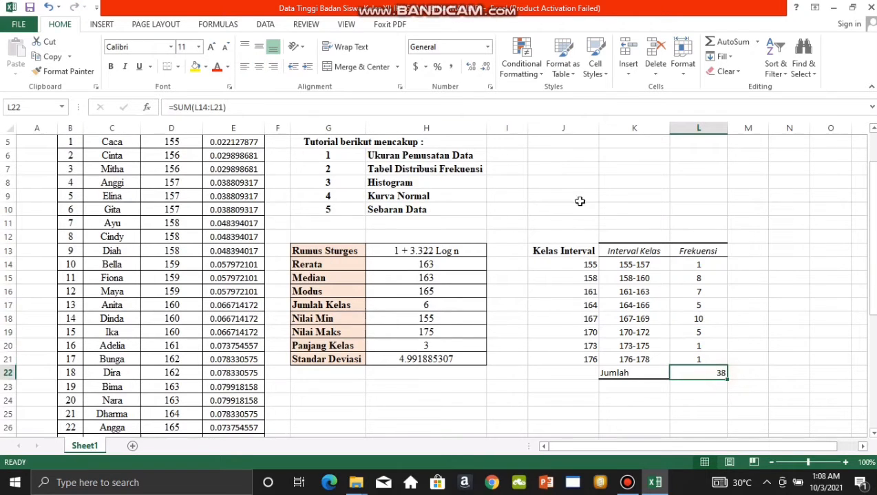
{"action": "left_click", "coordinate": [257, 69]}
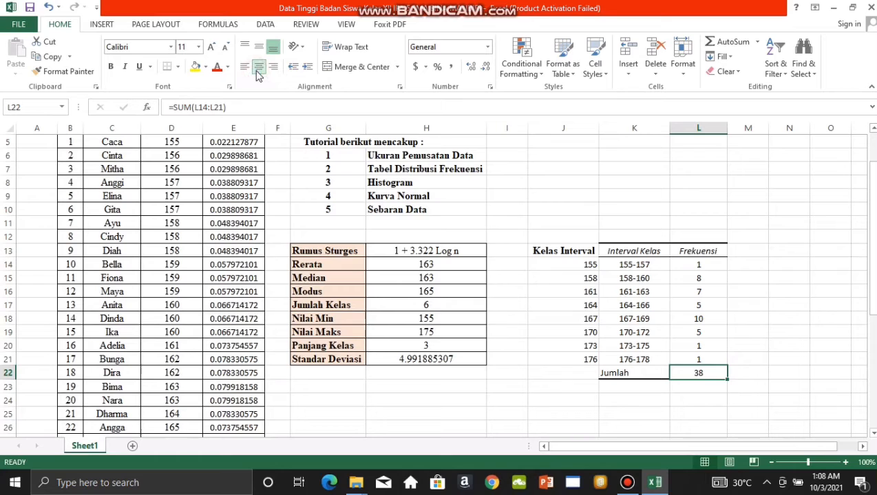
{"action": "left_click", "coordinate": [774, 303]}
{"action": "left_click_drag", "start_coordinate": [605, 237], "coordinate": [694, 367]}
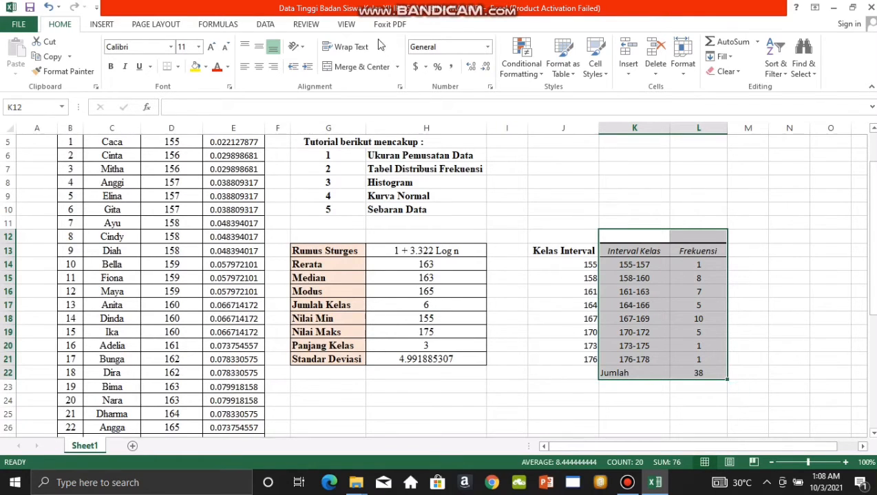
{"action": "left_click", "coordinate": [252, 26]}
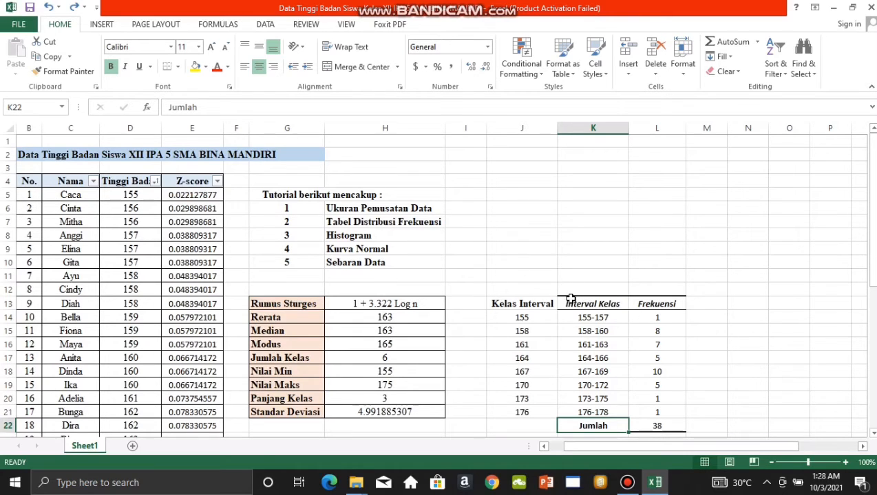
Step: Insert a clustered column chart from the Interval Kelas and Frekuensi data in K13:L21, without the Jumlah row
{"action": "left_click_drag", "start_coordinate": [564, 295], "coordinate": [606, 308]}
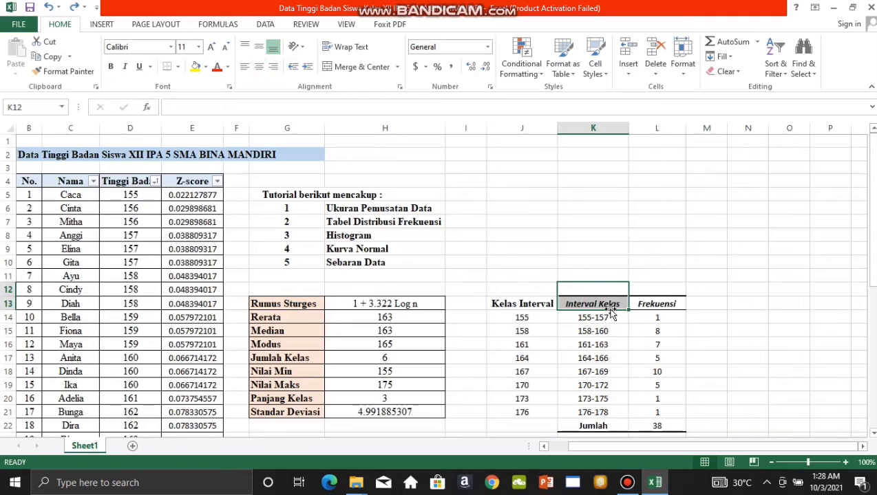
{"action": "left_click", "coordinate": [566, 304]}
{"action": "left_click_drag", "start_coordinate": [619, 314], "coordinate": [656, 410]}
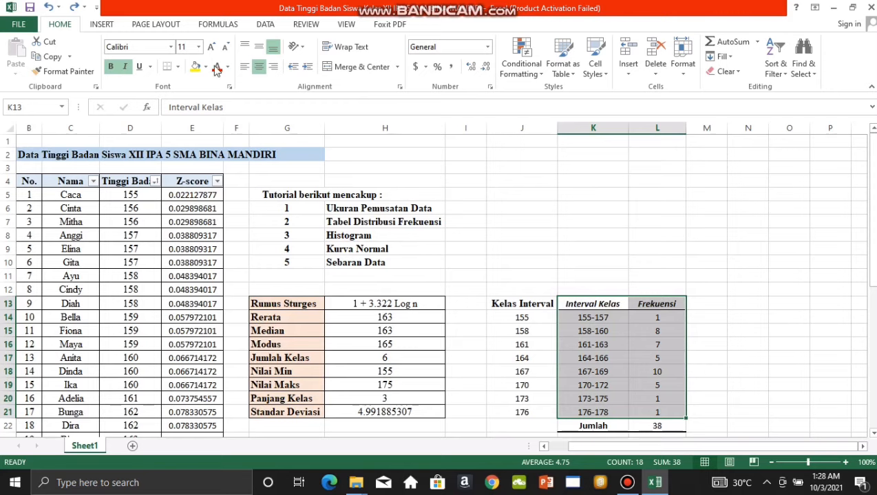
{"action": "left_click", "coordinate": [105, 26]}
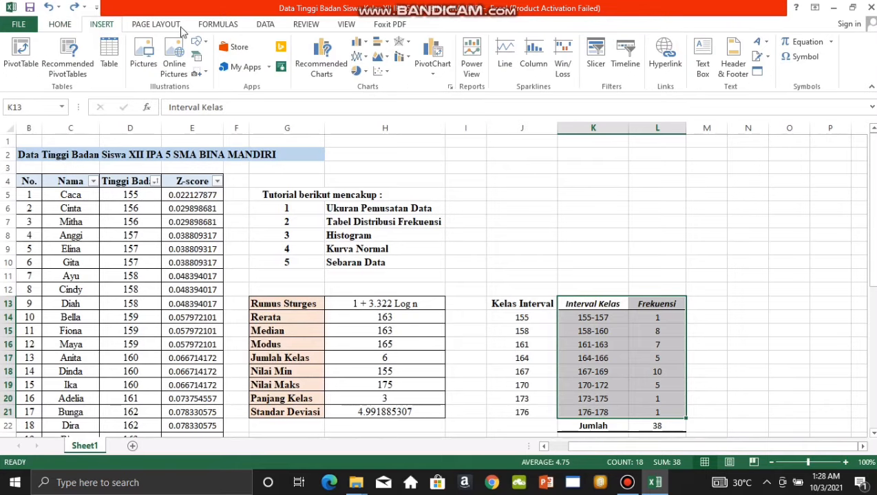
{"action": "left_click", "coordinate": [364, 47]}
{"action": "left_click", "coordinate": [364, 84]}
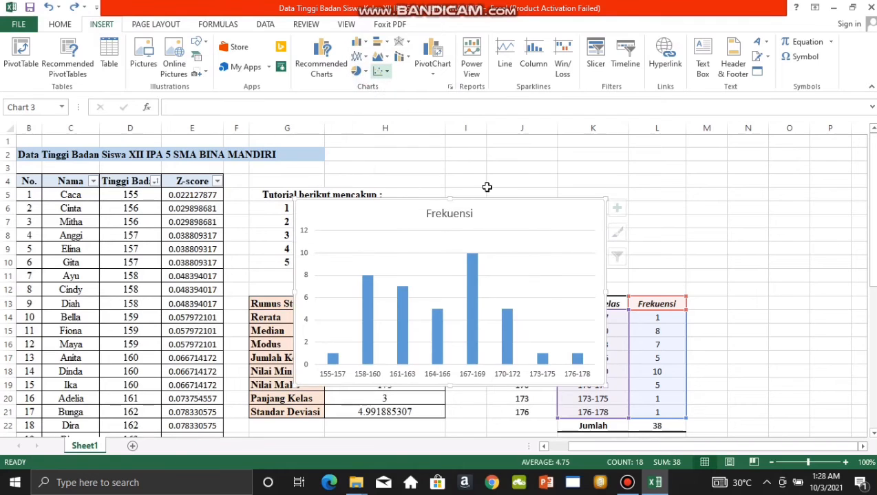
Step: Move the Frekuensi chart so that it spans roughly columns L to R, above and beside the frequency table
{"action": "left_click_drag", "start_coordinate": [495, 198], "coordinate": [712, 156]}
{"action": "left_click", "coordinate": [755, 448]}
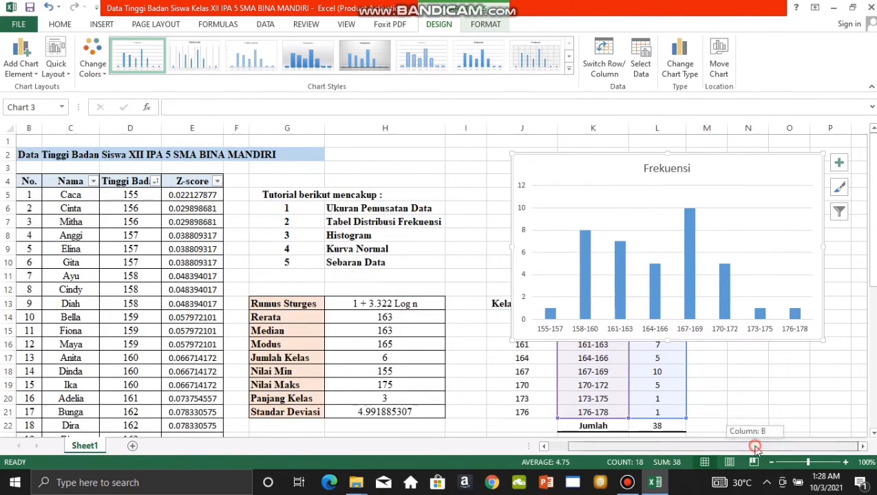
{"action": "left_click_drag", "start_coordinate": [755, 448], "coordinate": [852, 447]}
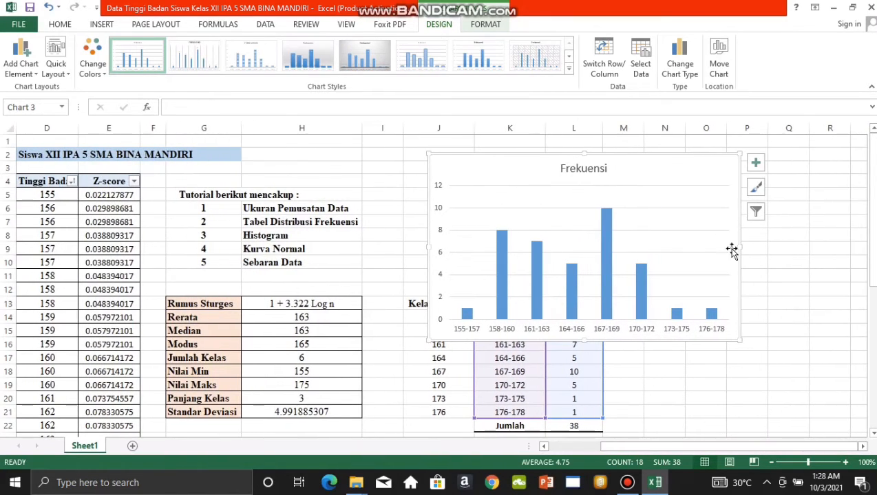
{"action": "left_click_drag", "start_coordinate": [647, 161], "coordinate": [760, 152]}
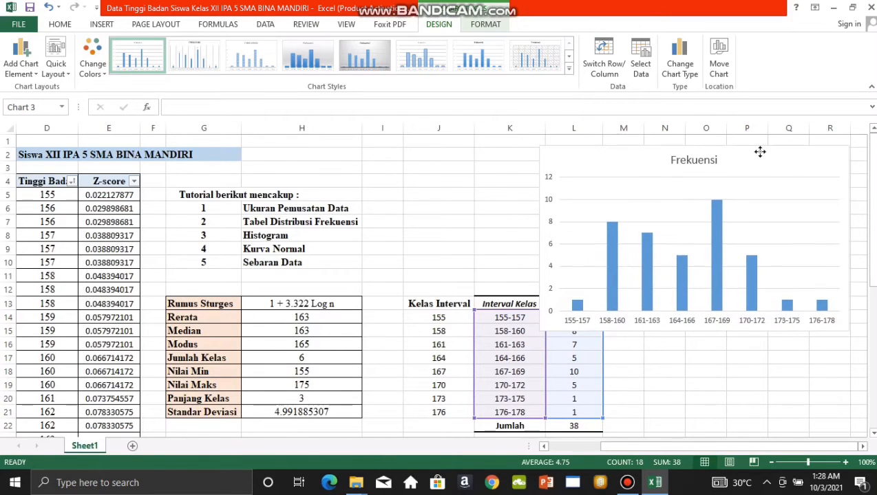
Step: Reduce the gap width of the Frekuensi chart's columns to 15% so they resemble a histogram
{"action": "left_click", "coordinate": [680, 293]}
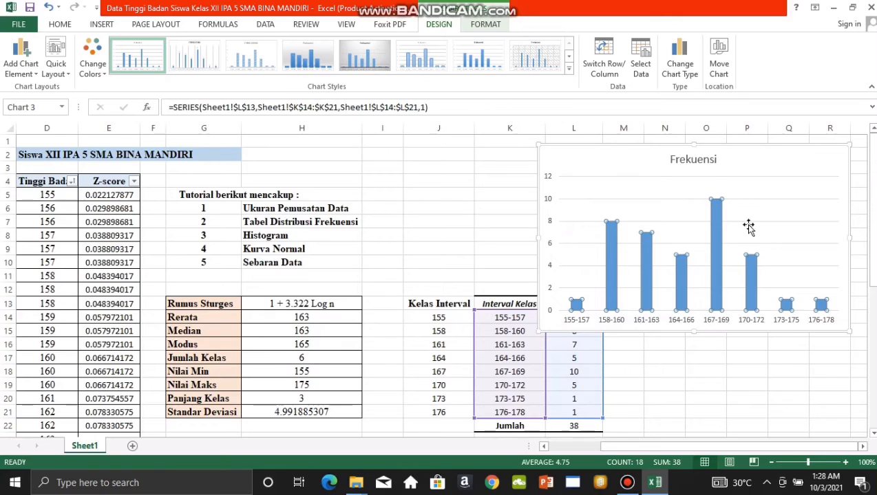
{"action": "left_click", "coordinate": [715, 240]}
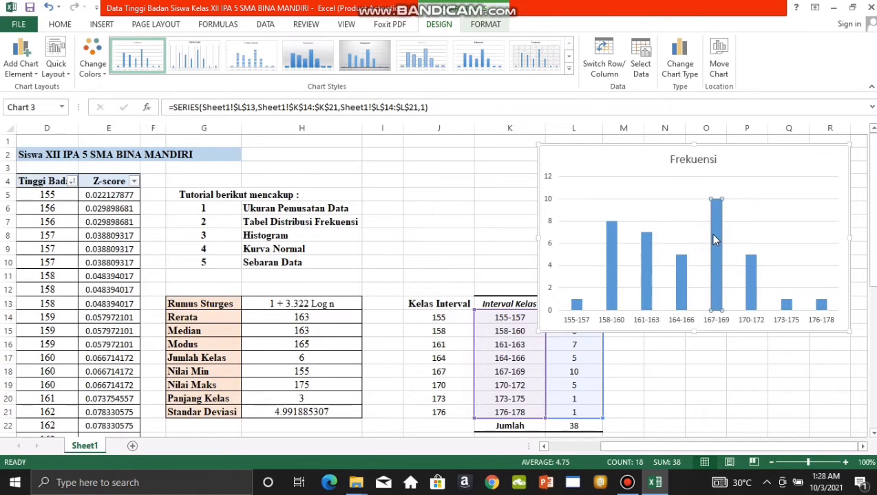
{"action": "double_click", "coordinate": [715, 238]}
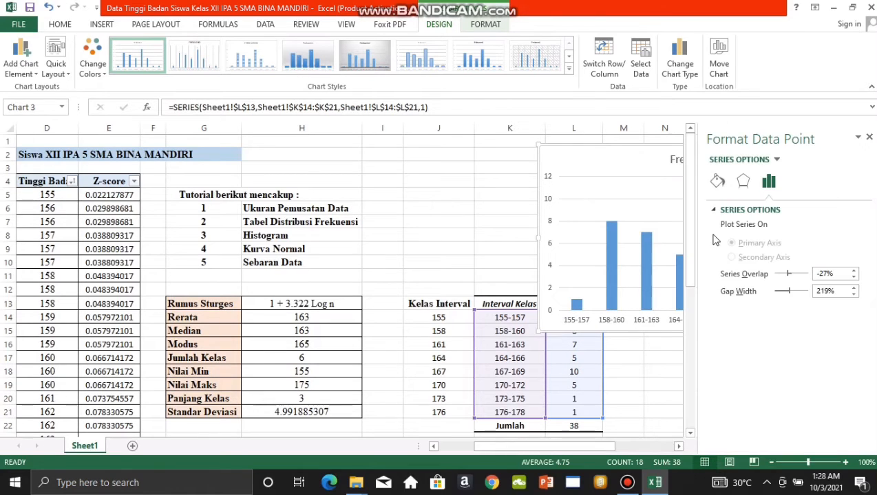
{"action": "left_click", "coordinate": [790, 292]}
{"action": "left_click_drag", "start_coordinate": [790, 291], "coordinate": [780, 297]}
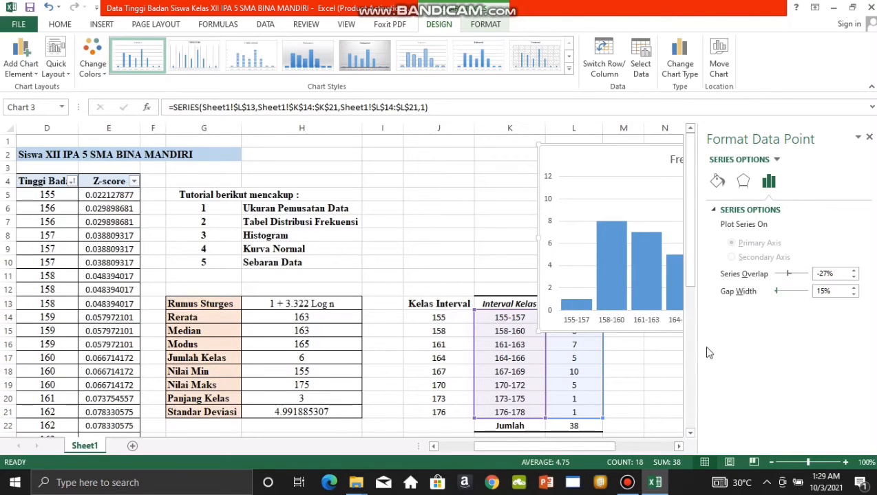
{"action": "left_click", "coordinate": [869, 139]}
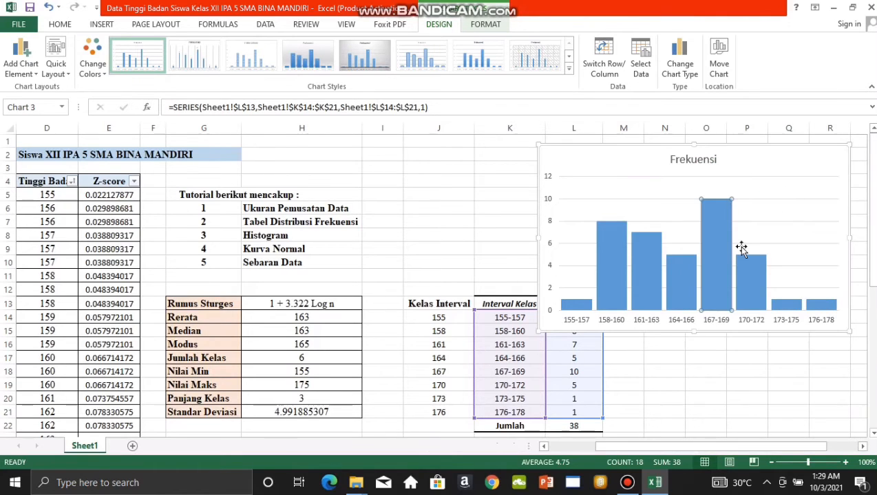
Step: Add a second series named Kurva Normal to the chart, with the Z-score column's data from E5 down as its values
{"action": "mouse_move", "coordinate": [707, 235]}
{"action": "left_click", "coordinate": [644, 69]}
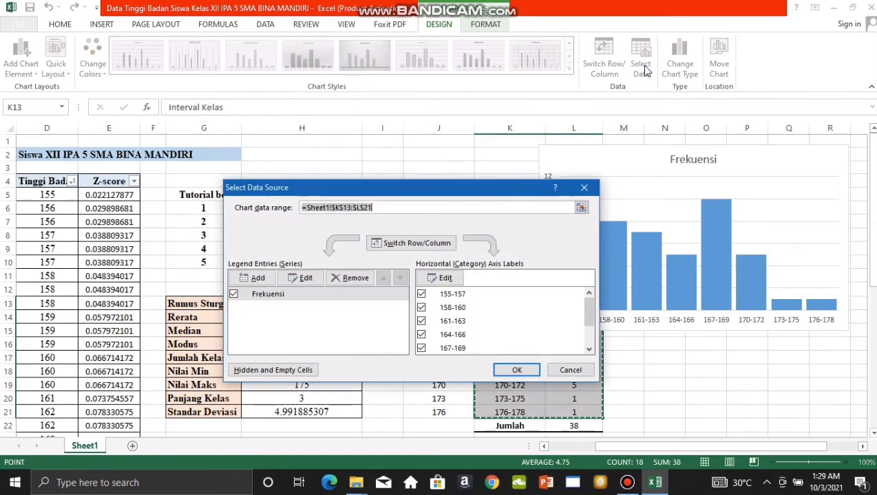
{"action": "left_click", "coordinate": [258, 279]}
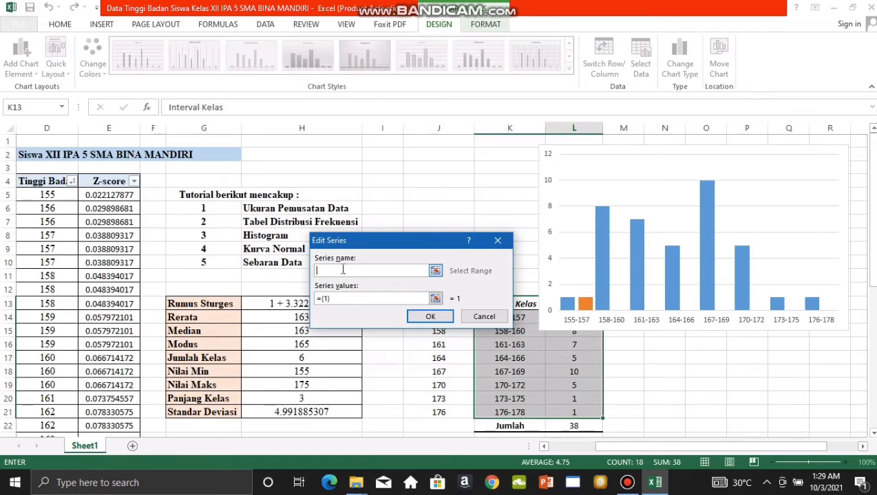
{"action": "type", "text": "Kurva Normal"}
{"action": "left_click", "coordinate": [360, 298]}
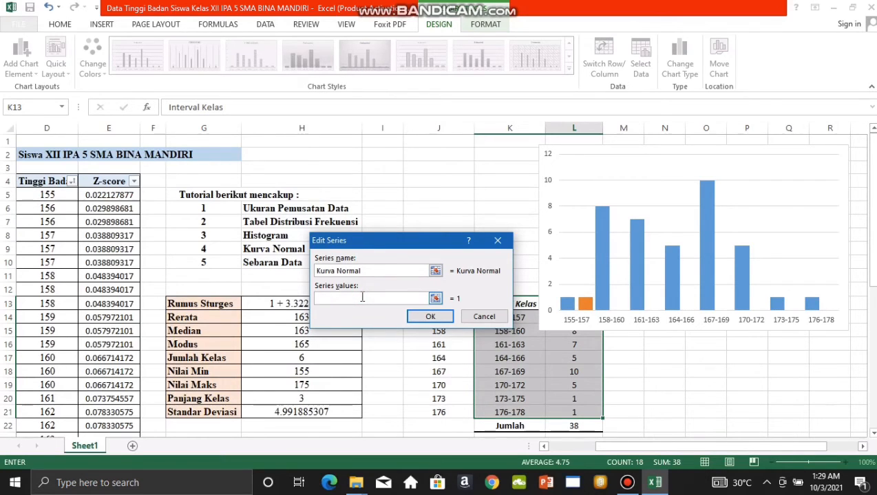
{"action": "left_click", "coordinate": [89, 195]}
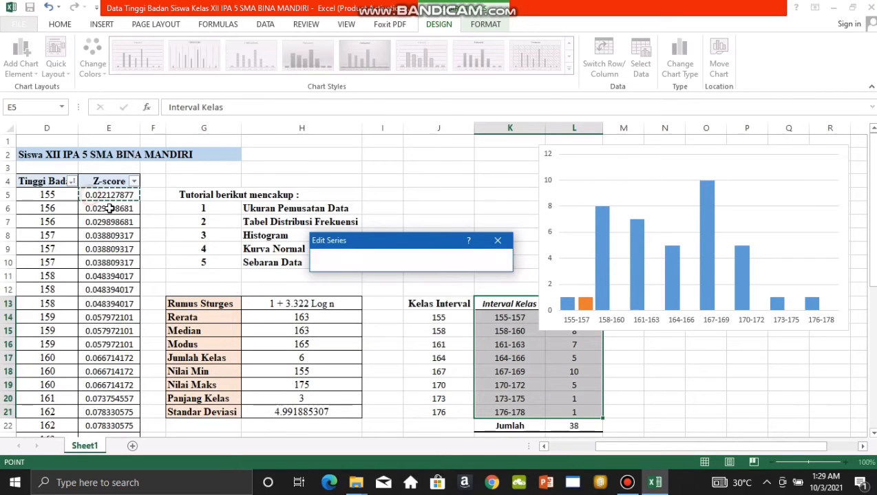
{"action": "left_click_drag", "start_coordinate": [109, 208], "coordinate": [120, 395]}
{"action": "left_click", "coordinate": [414, 316]}
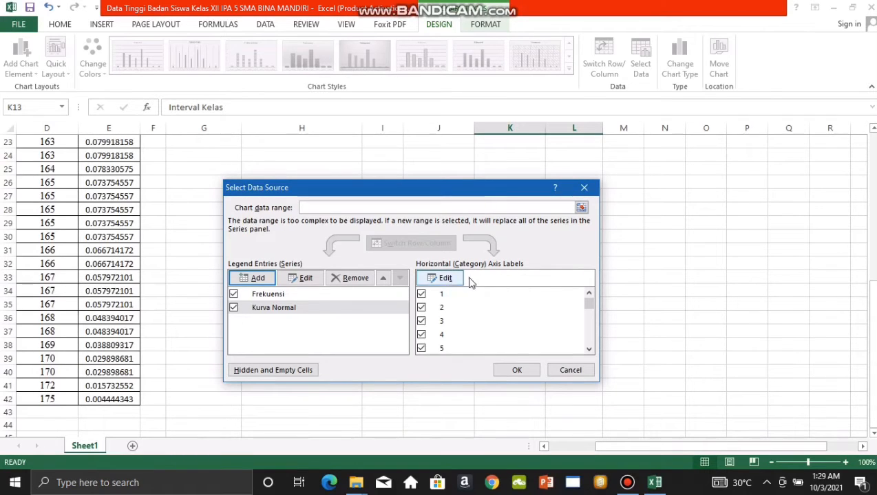
Step: Set the chart's horizontal axis labels to the Tinggi Badan data in D5:D42 and apply the data source changes
{"action": "left_click", "coordinate": [444, 282]}
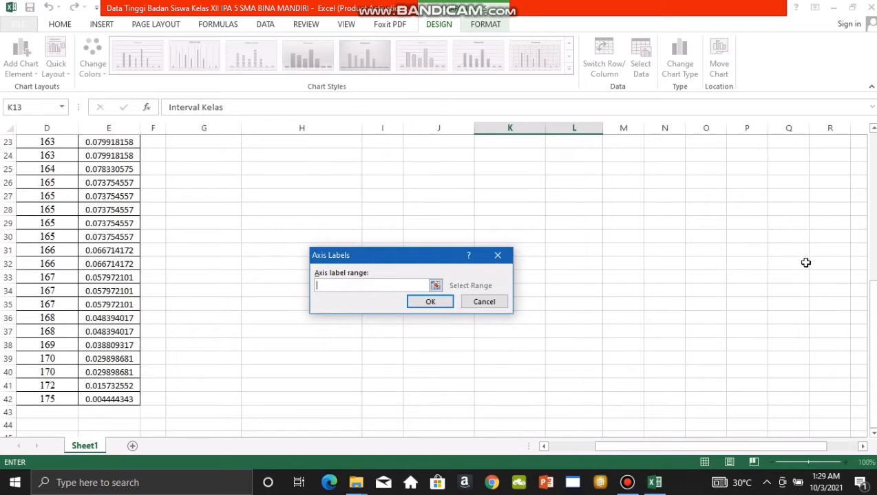
{"action": "left_click_drag", "start_coordinate": [872, 310], "coordinate": [873, 141]}
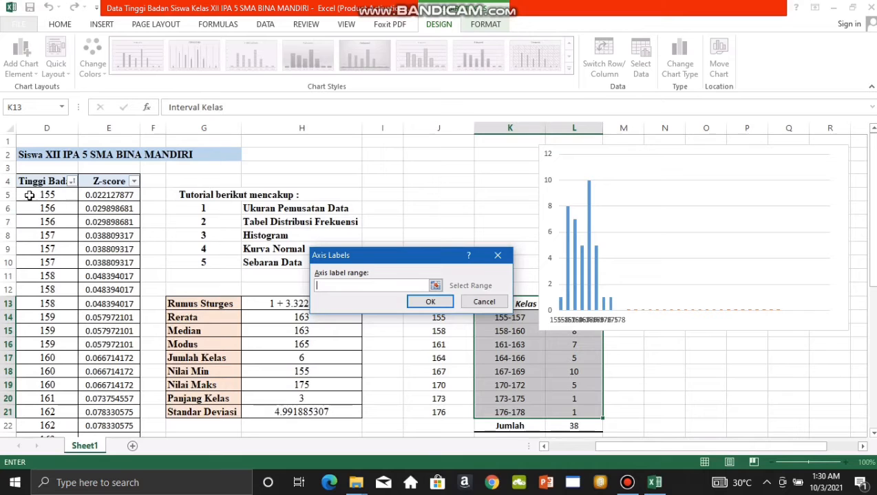
{"action": "left_click_drag", "start_coordinate": [38, 196], "coordinate": [61, 412]}
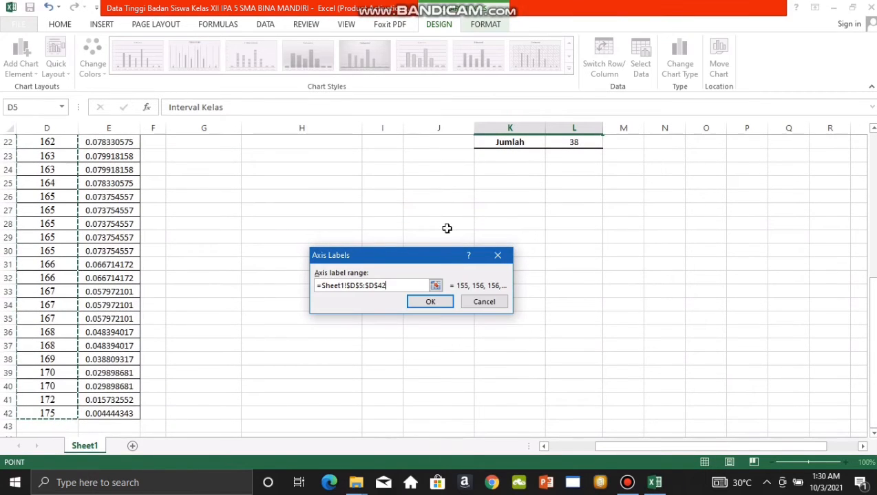
{"action": "left_click", "coordinate": [448, 303]}
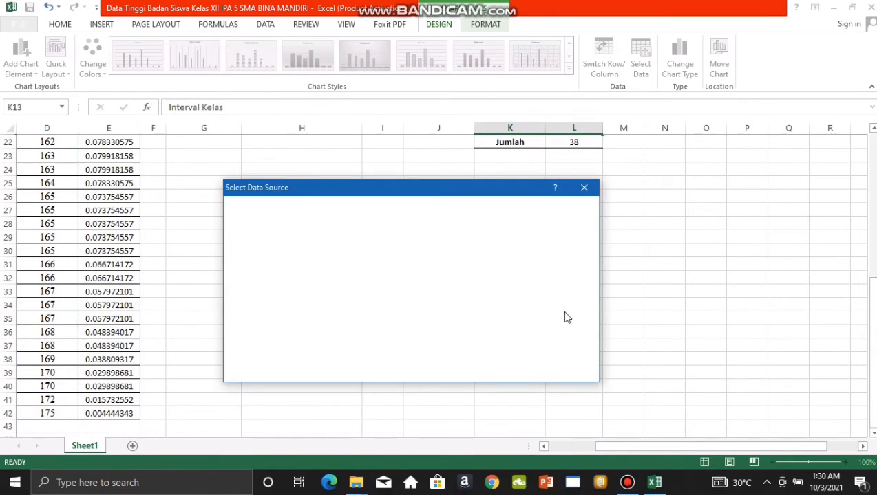
{"action": "left_click", "coordinate": [515, 370]}
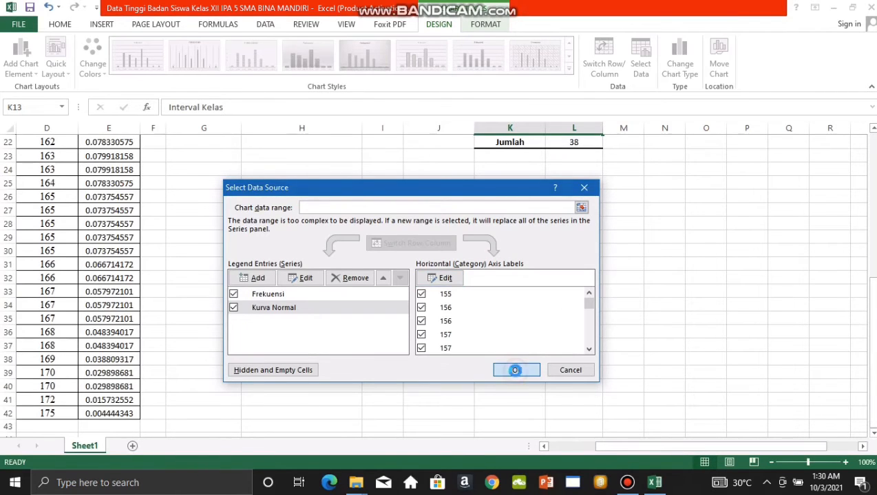
Step: Change the chart to a combo, with Kurva Normal as a smooth-line scatter with markers on the secondary axis and Frekuensi as clustered columns
{"action": "left_click_drag", "start_coordinate": [870, 309], "coordinate": [870, 307]}
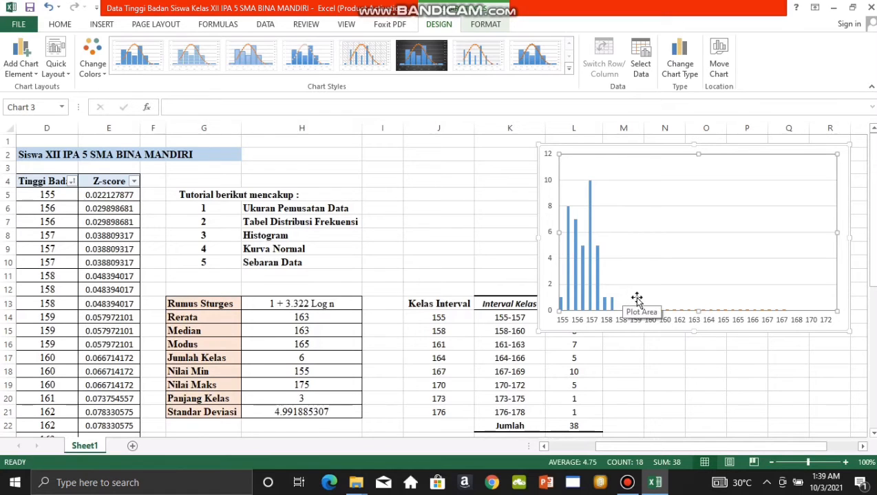
{"action": "left_click", "coordinate": [680, 69]}
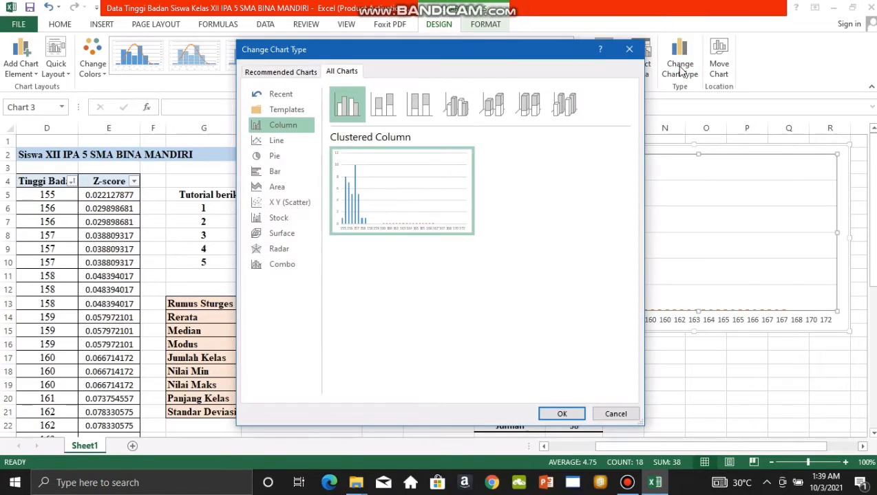
{"action": "left_click", "coordinate": [282, 266]}
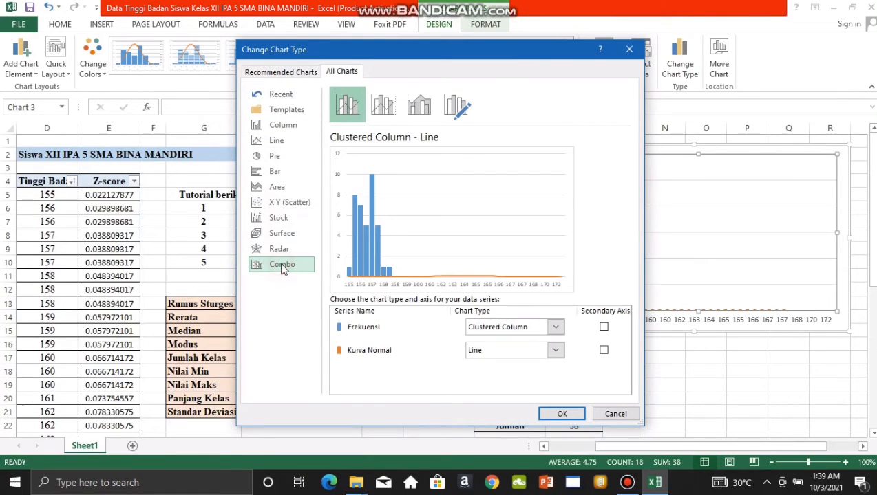
{"action": "left_click", "coordinate": [604, 351]}
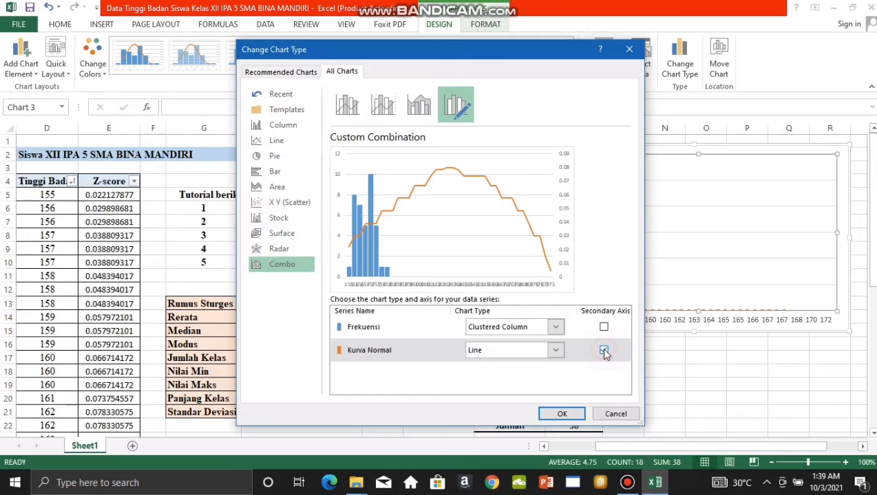
{"action": "left_click", "coordinate": [557, 350]}
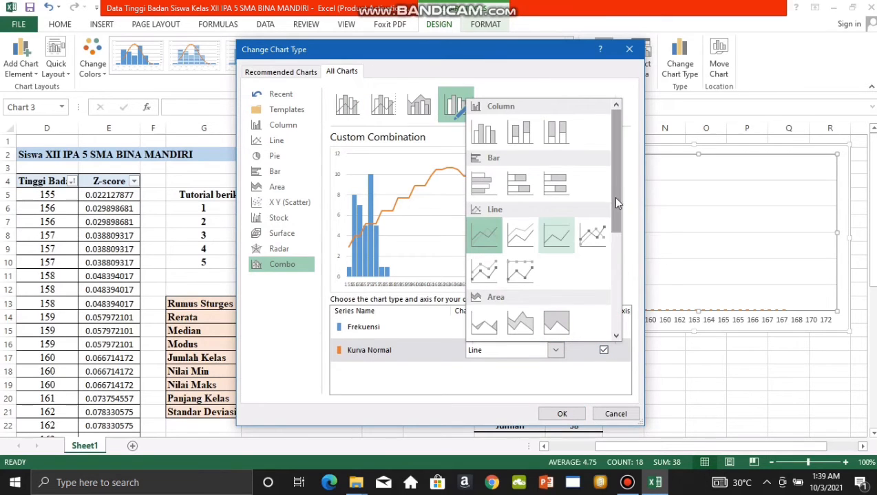
{"action": "left_click_drag", "start_coordinate": [613, 198], "coordinate": [611, 287]}
{"action": "left_click", "coordinate": [521, 252]}
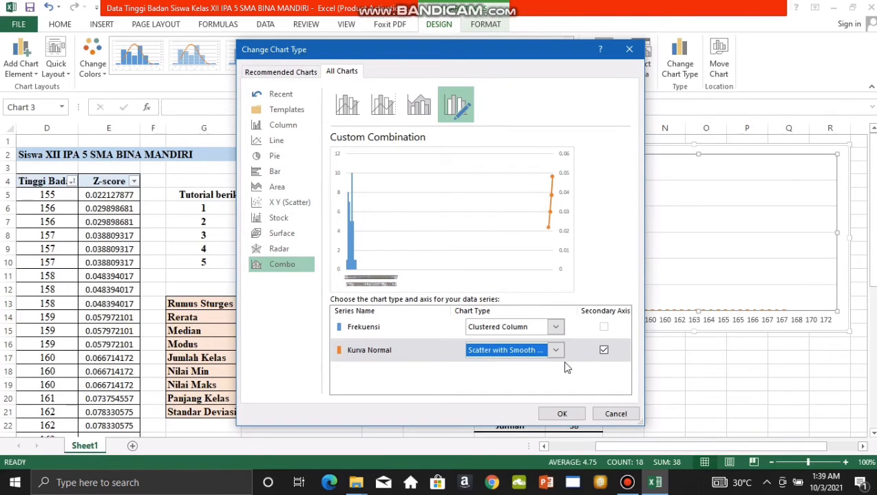
{"action": "left_click", "coordinate": [562, 414]}
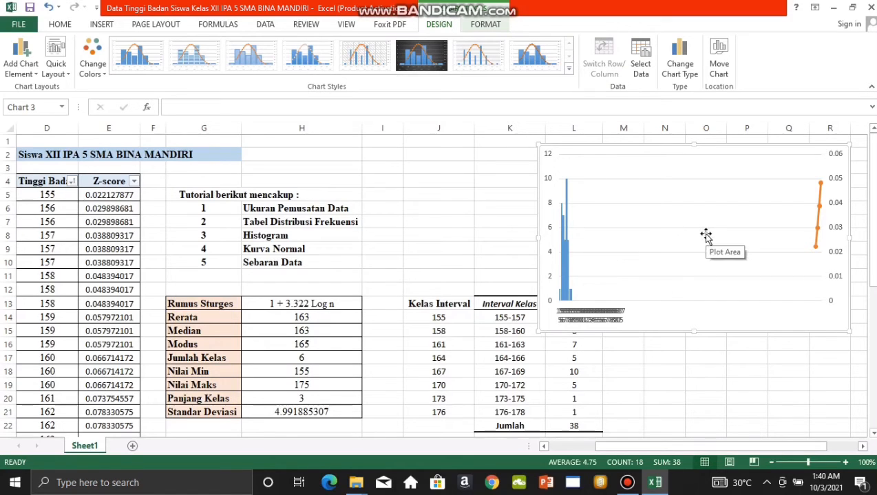
{"action": "left_click", "coordinate": [777, 249]}
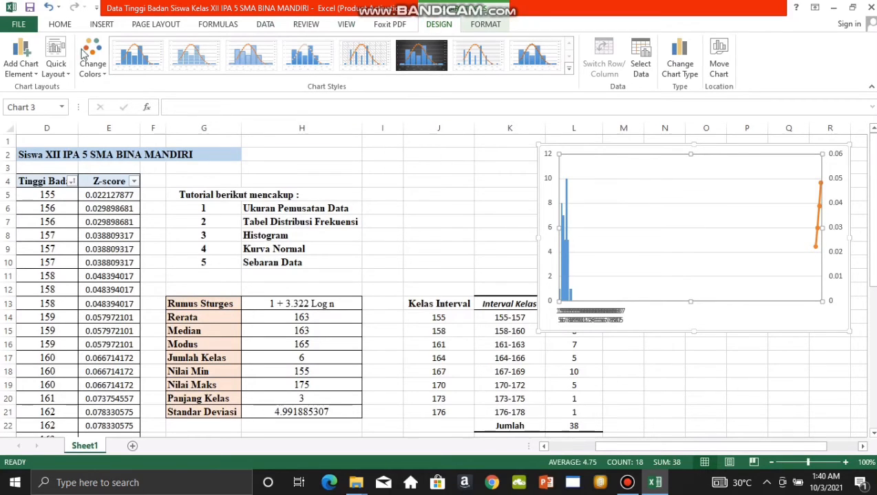
Step: Add a secondary horizontal axis to the combined histogram and normal curve chart
{"action": "left_click", "coordinate": [28, 62]}
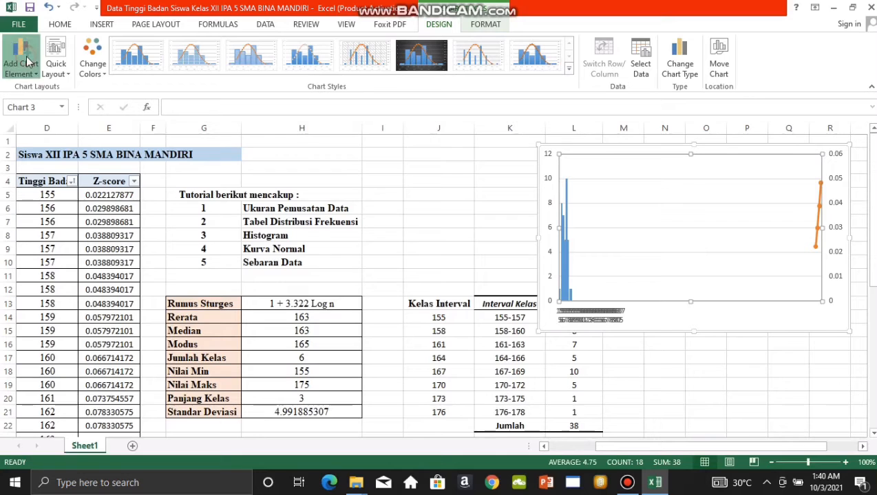
{"action": "mouse_move", "coordinate": [64, 92]}
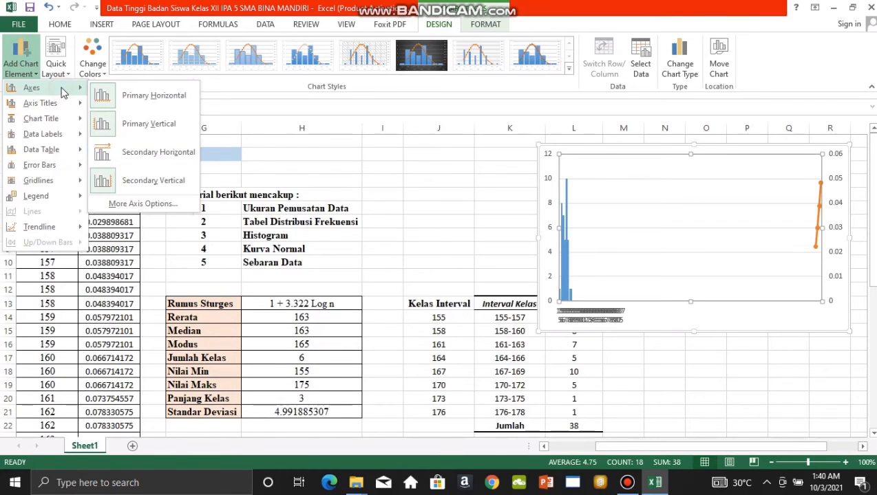
{"action": "left_click", "coordinate": [132, 155]}
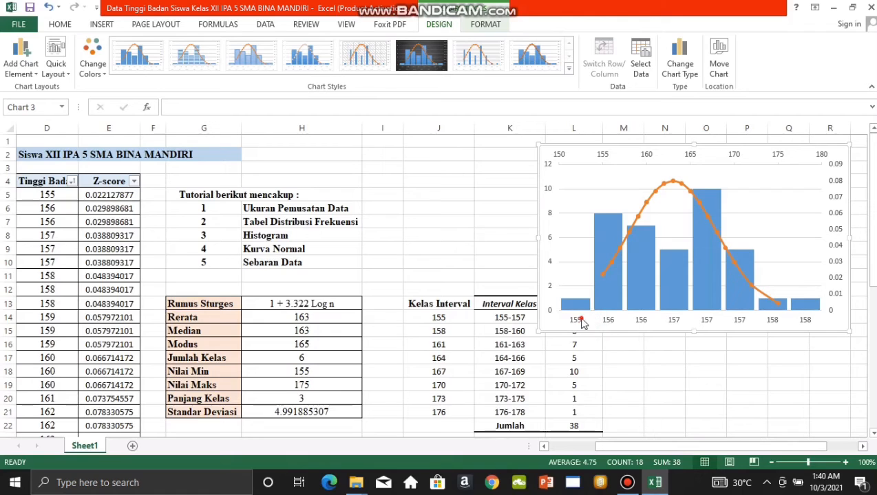
Step: Set the Frekuensi series' horizontal axis labels to the Interval Kelas range K14:K21 and apply the data source changes
{"action": "left_click", "coordinate": [580, 323]}
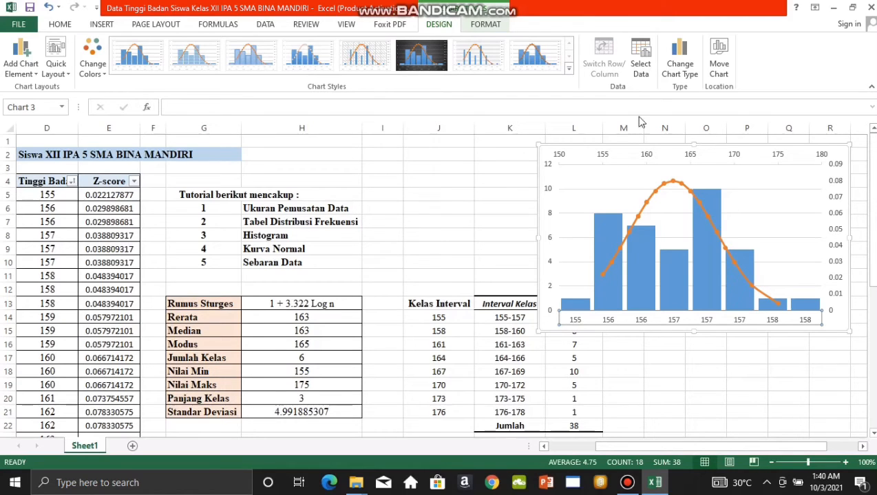
{"action": "left_click", "coordinate": [640, 69]}
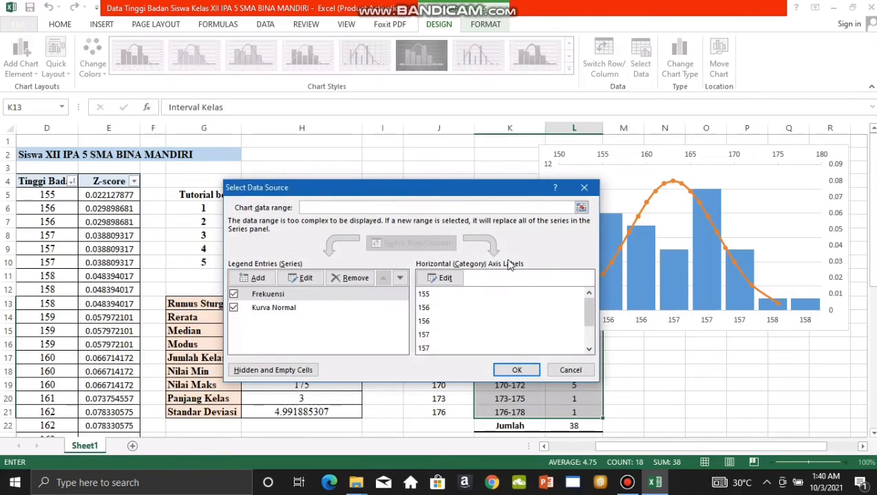
{"action": "left_click", "coordinate": [307, 294]}
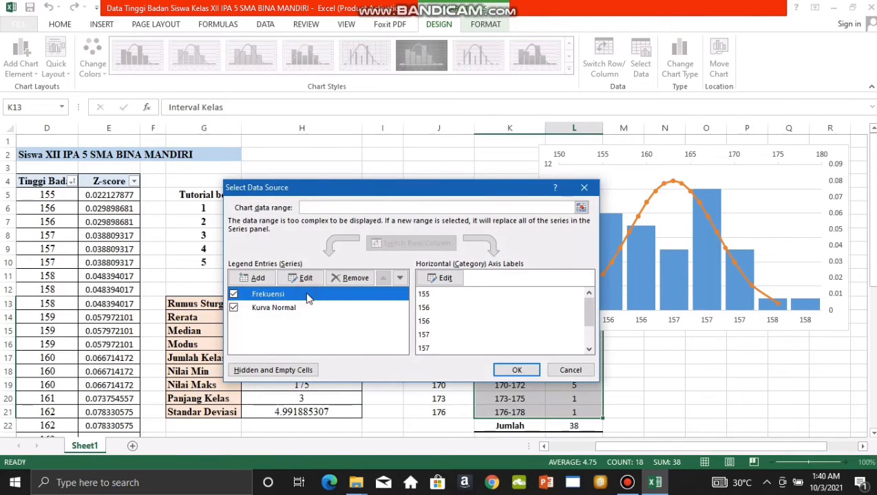
{"action": "left_click", "coordinate": [453, 285]}
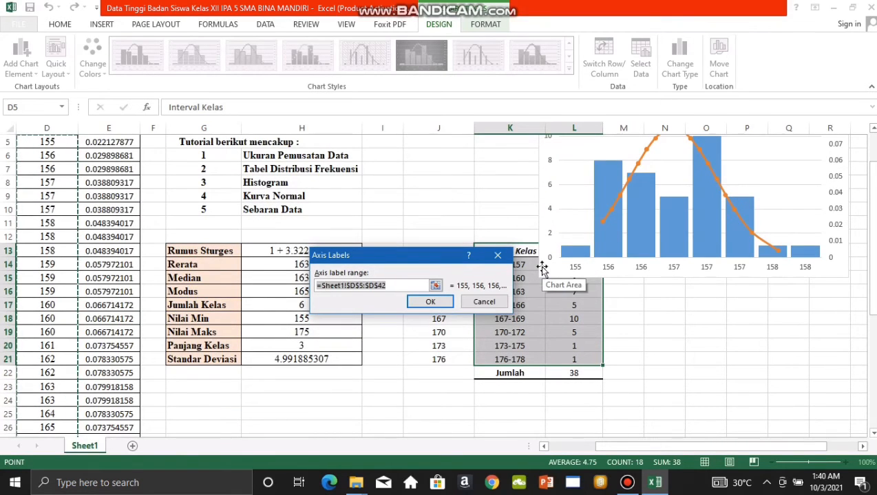
{"action": "left_click_drag", "start_coordinate": [432, 258], "coordinate": [321, 244]}
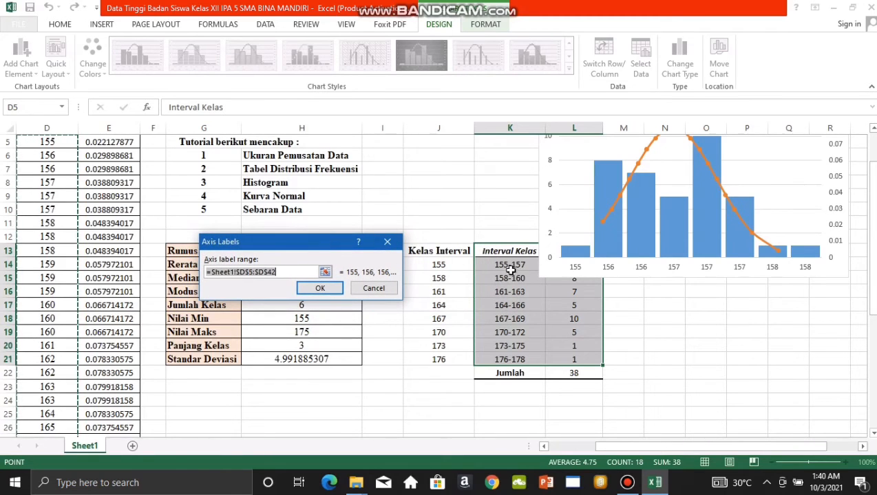
{"action": "left_click_drag", "start_coordinate": [495, 267], "coordinate": [516, 358]}
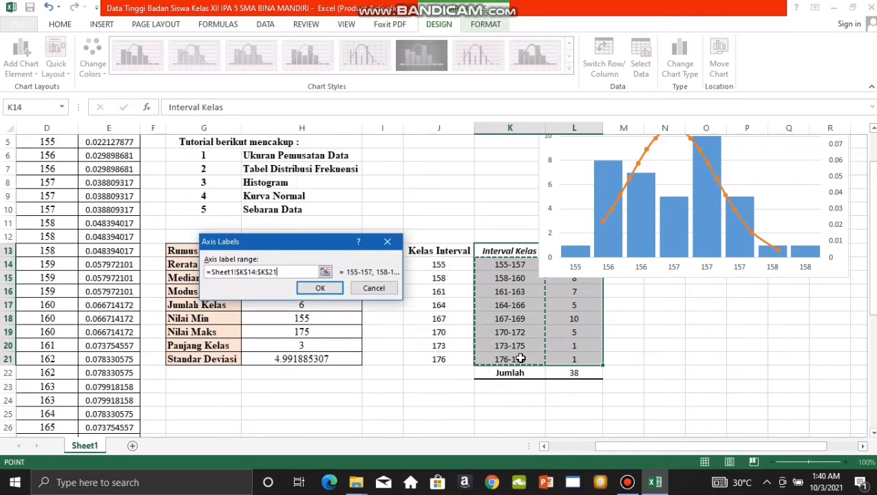
{"action": "left_click", "coordinate": [318, 289]}
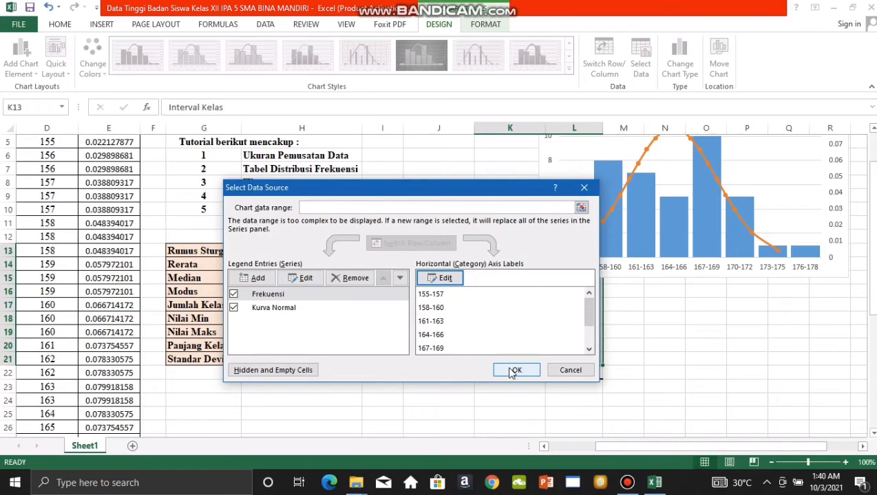
{"action": "left_click", "coordinate": [512, 371]}
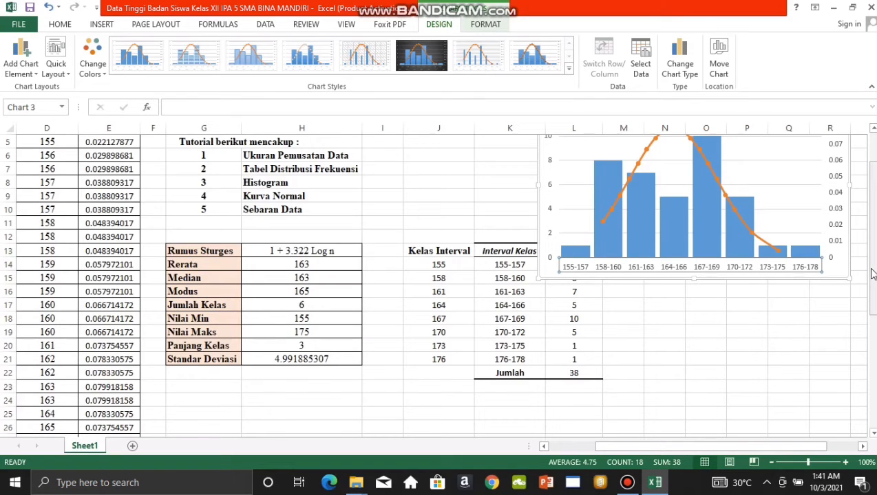
Step: Set the secondary horizontal axis bounds to a minimum of 155 and a maximum of 175
{"action": "left_click_drag", "start_coordinate": [871, 273], "coordinate": [847, 196]}
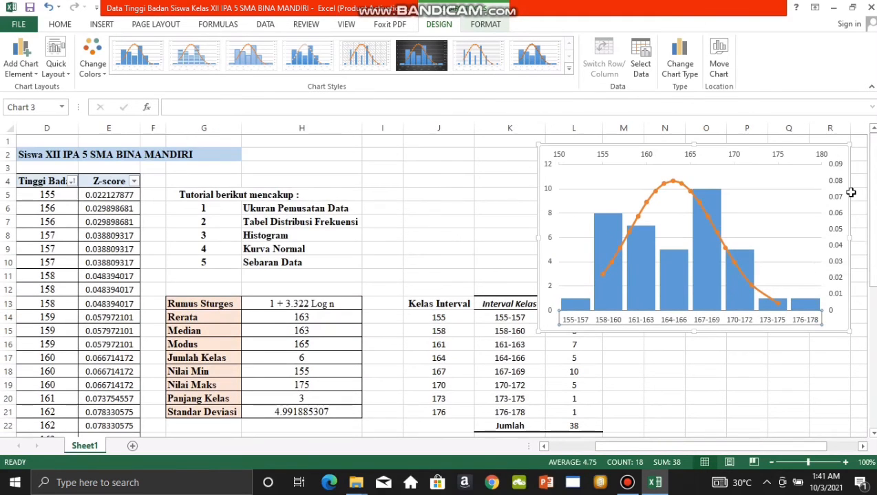
{"action": "left_click", "coordinate": [723, 154]}
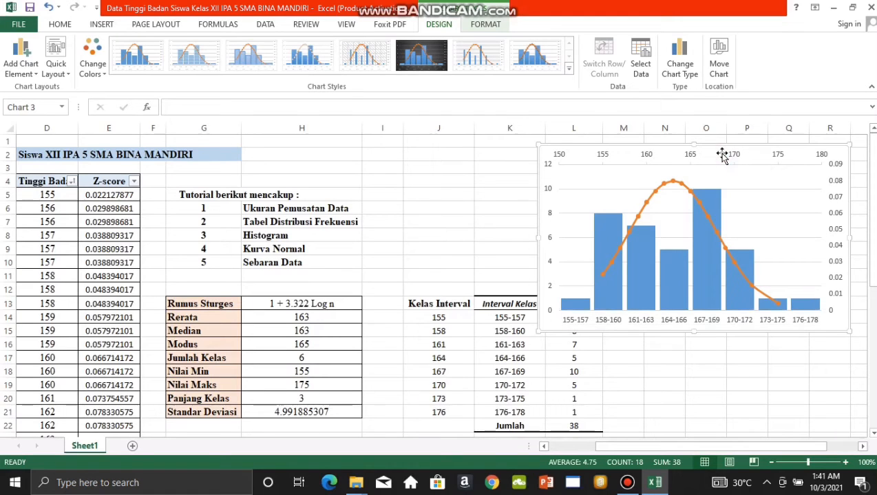
{"action": "left_click", "coordinate": [648, 155]}
{"action": "double_click", "coordinate": [667, 155]}
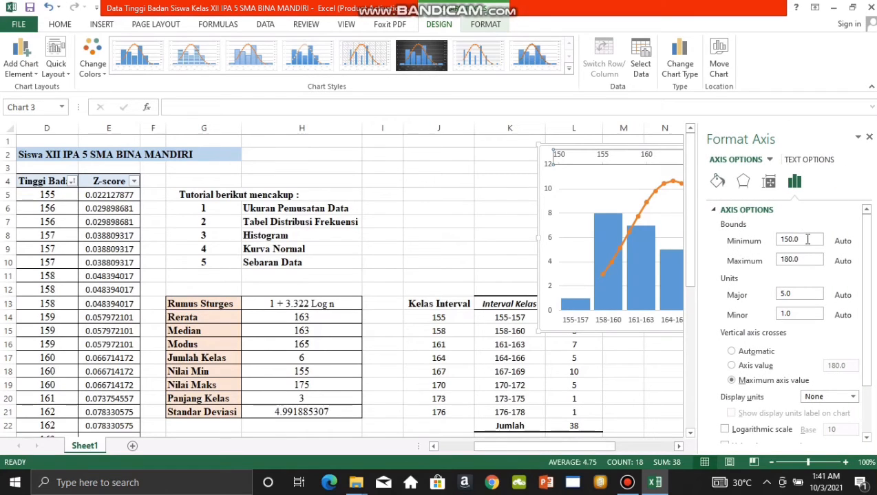
{"action": "left_click", "coordinate": [804, 239]}
{"action": "left_click", "coordinate": [809, 259]}
{"action": "key", "text": "BackSpace"}
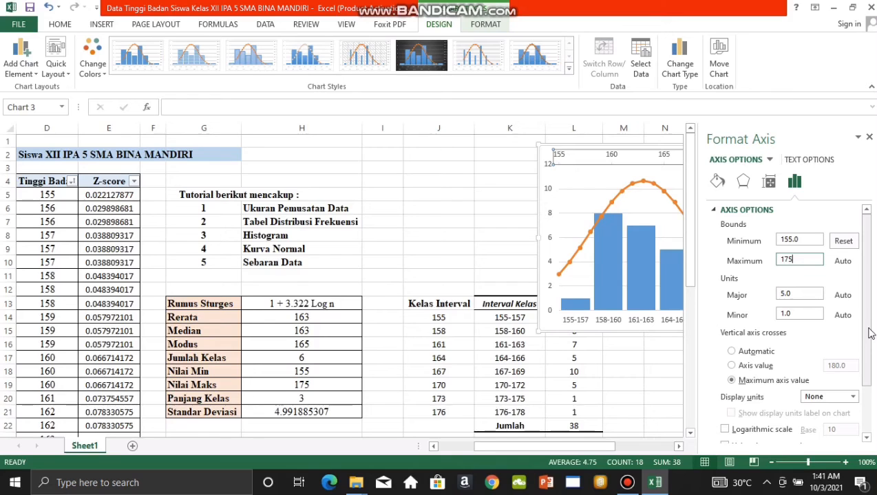
{"action": "left_click", "coordinate": [868, 140]}
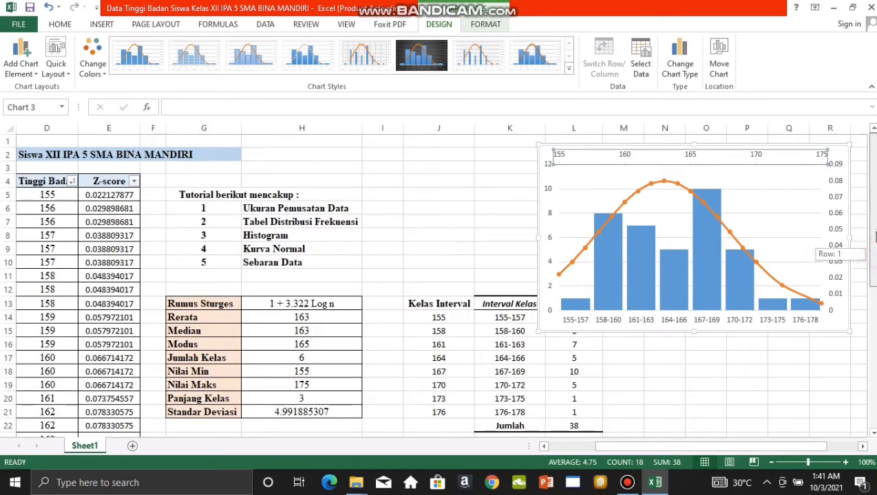
Step: Hide the secondary horizontal axis labels by setting their label position to None
{"action": "left_click", "coordinate": [768, 178]}
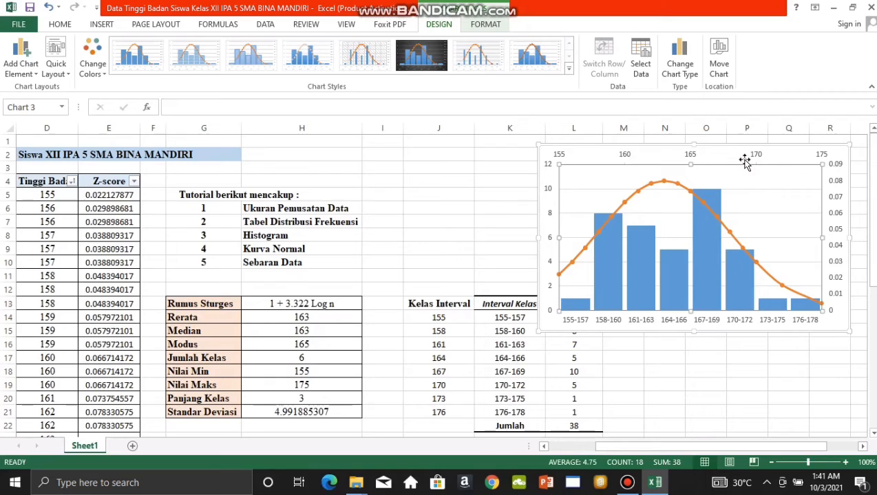
{"action": "left_click", "coordinate": [757, 155]}
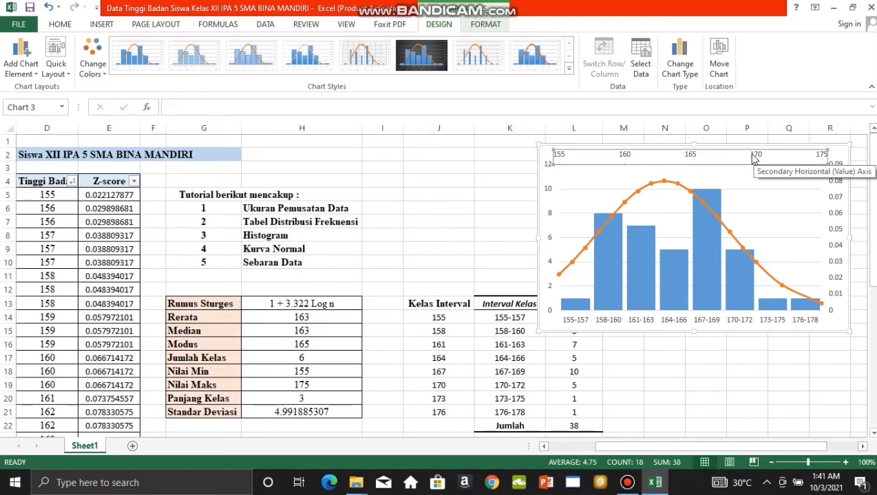
{"action": "double_click", "coordinate": [753, 156]}
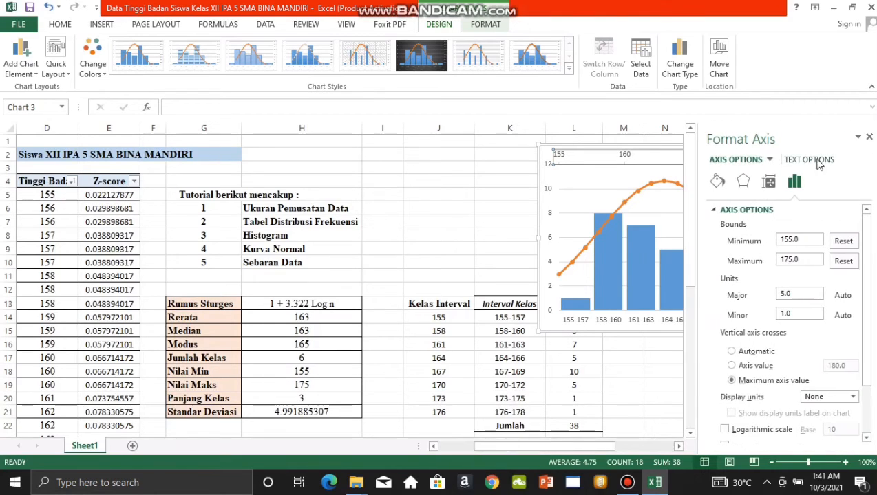
{"action": "left_click_drag", "start_coordinate": [865, 239], "coordinate": [865, 283]}
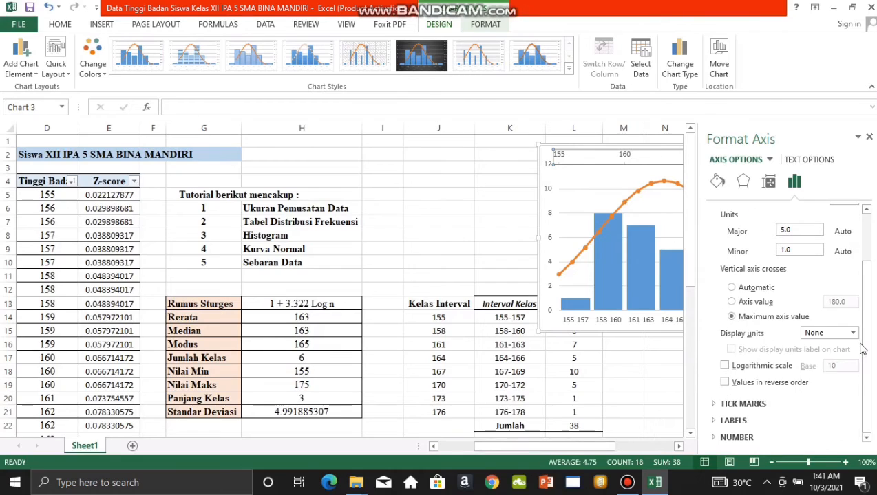
{"action": "left_click", "coordinate": [753, 423]}
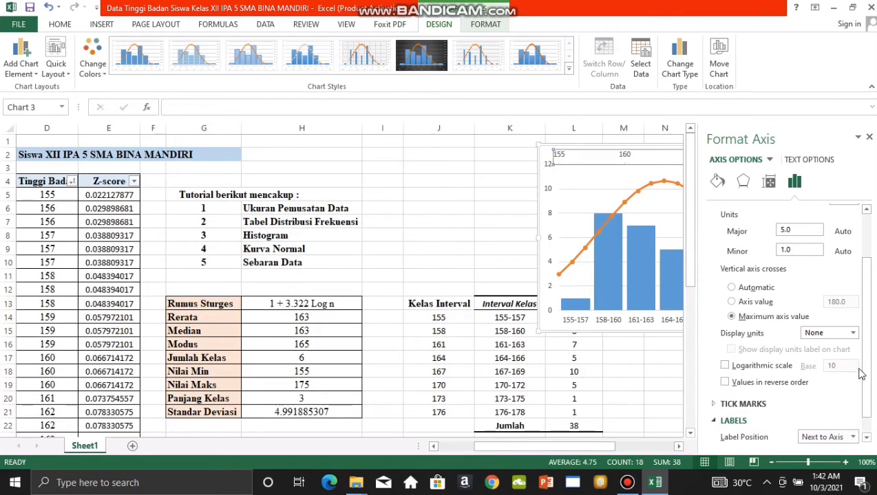
{"action": "left_click_drag", "start_coordinate": [864, 365], "coordinate": [865, 403]}
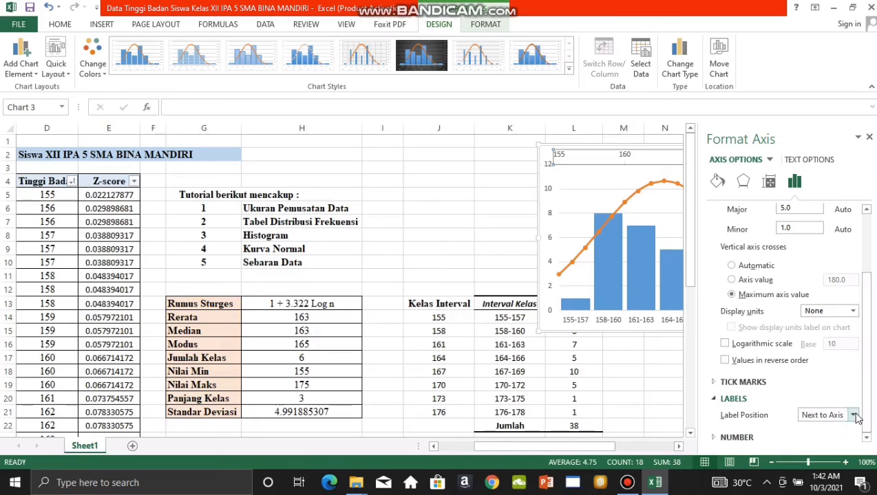
{"action": "left_click", "coordinate": [853, 414]}
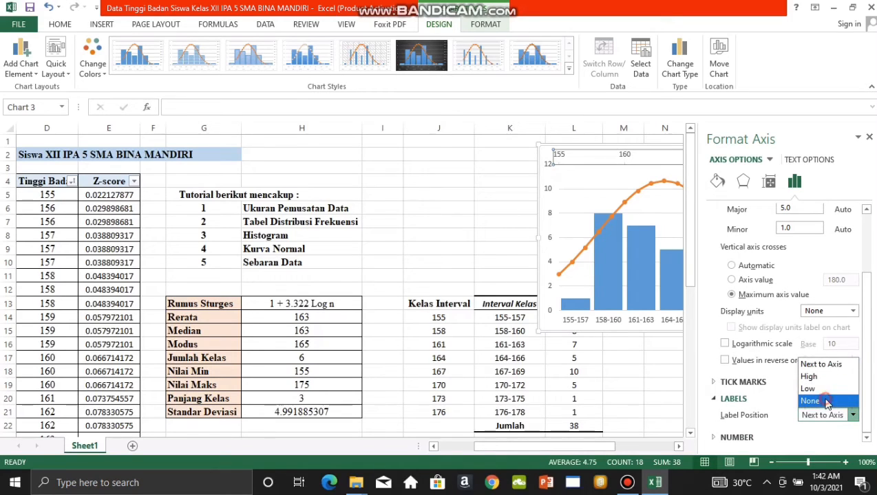
{"action": "left_click", "coordinate": [826, 402]}
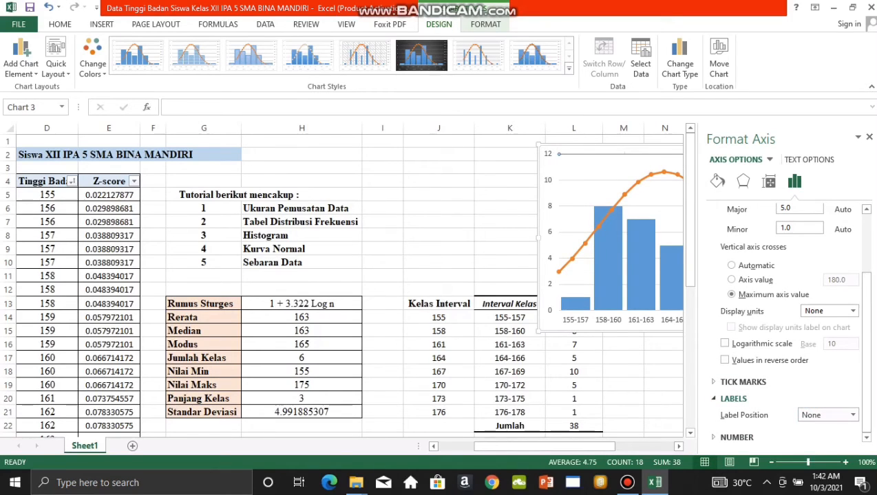
{"action": "left_click", "coordinate": [869, 138]}
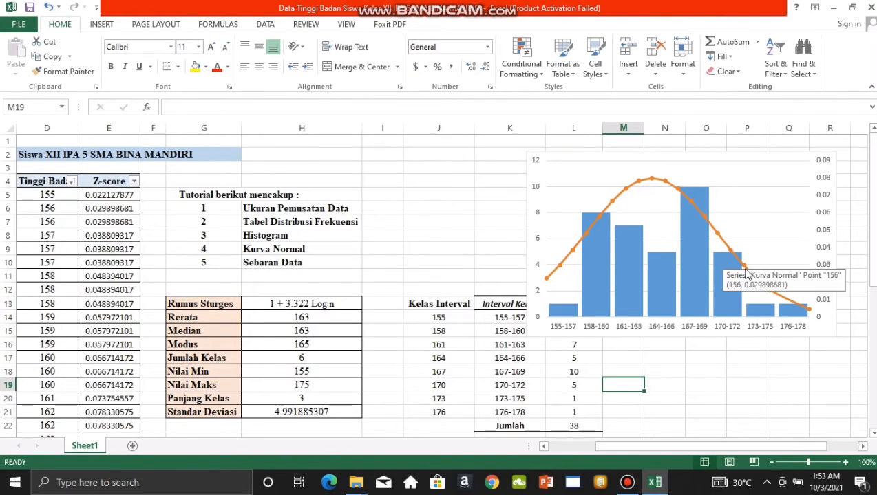
{"action": "left_click_drag", "start_coordinate": [763, 347], "coordinate": [678, 354]}
{"action": "left_click", "coordinate": [659, 354]}
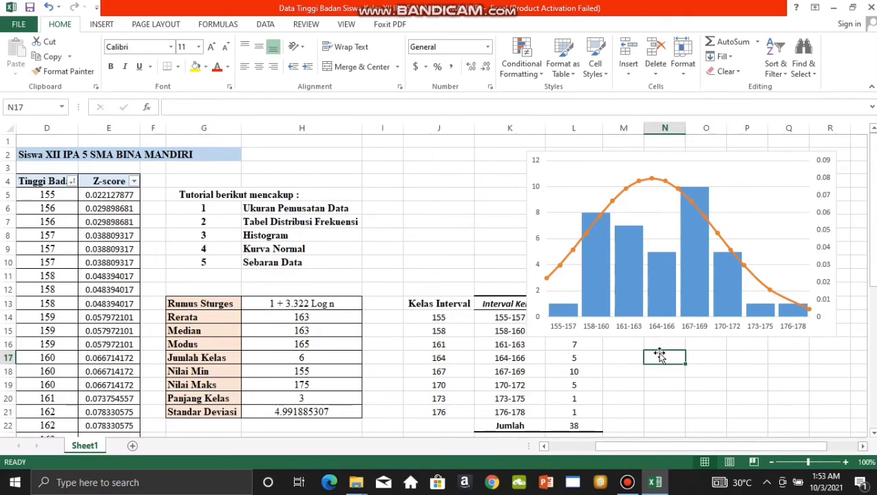
{"action": "left_click", "coordinate": [564, 183]}
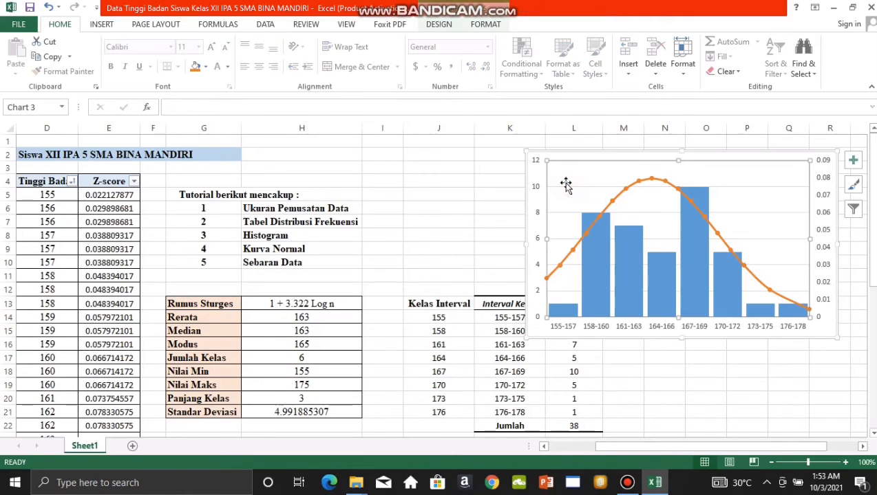
{"action": "left_click", "coordinate": [573, 190]}
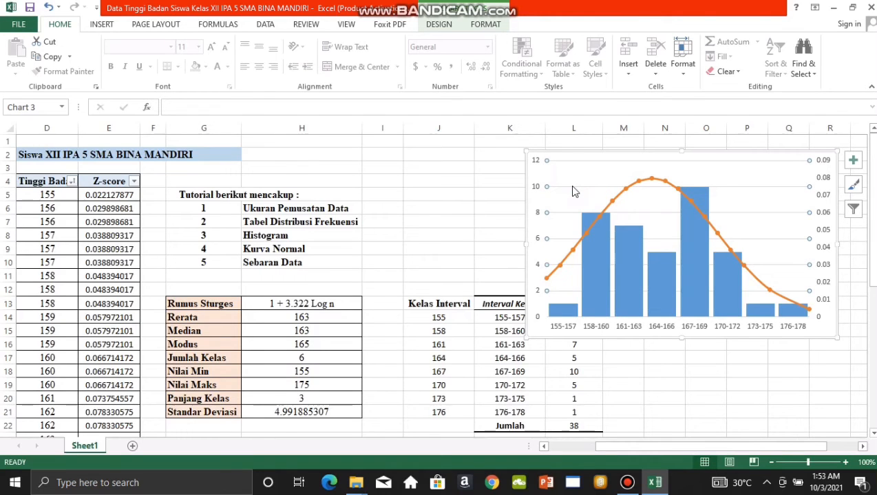
{"action": "left_click", "coordinate": [571, 188]}
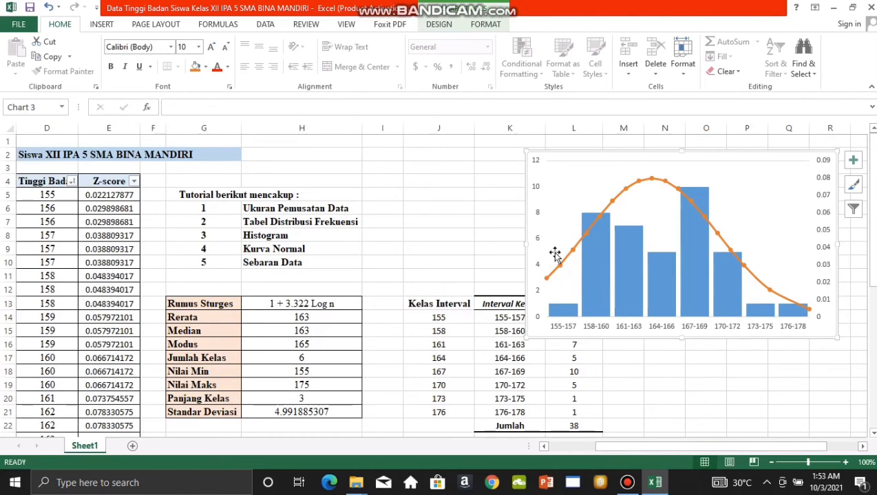
Step: Give the chart's primary vertical axis a solid black line and open its axis options
{"action": "left_click", "coordinate": [538, 194]}
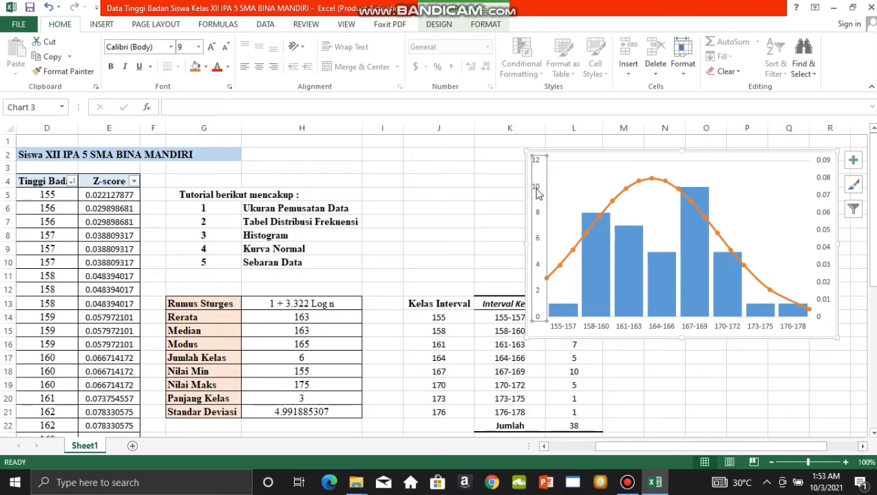
{"action": "double_click", "coordinate": [538, 194]}
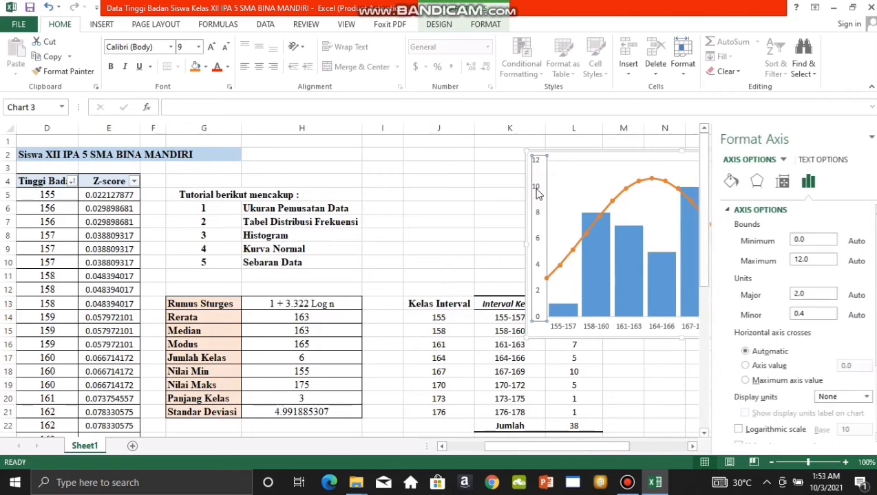
{"action": "left_click", "coordinate": [717, 181]}
{"action": "left_click", "coordinate": [742, 259]}
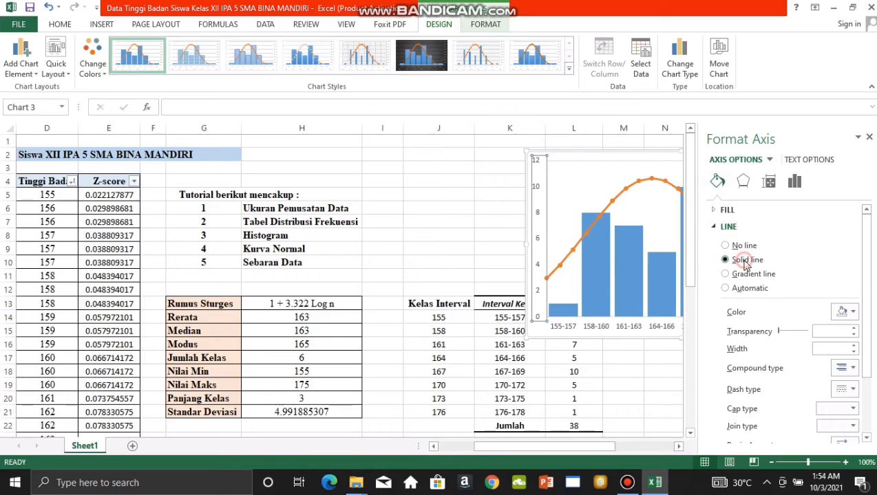
{"action": "left_click", "coordinate": [854, 313]}
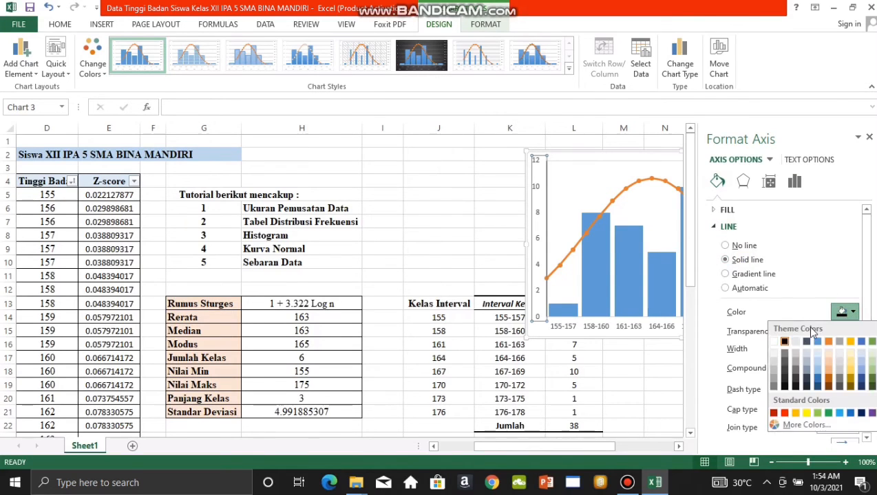
{"action": "left_click", "coordinate": [785, 342]}
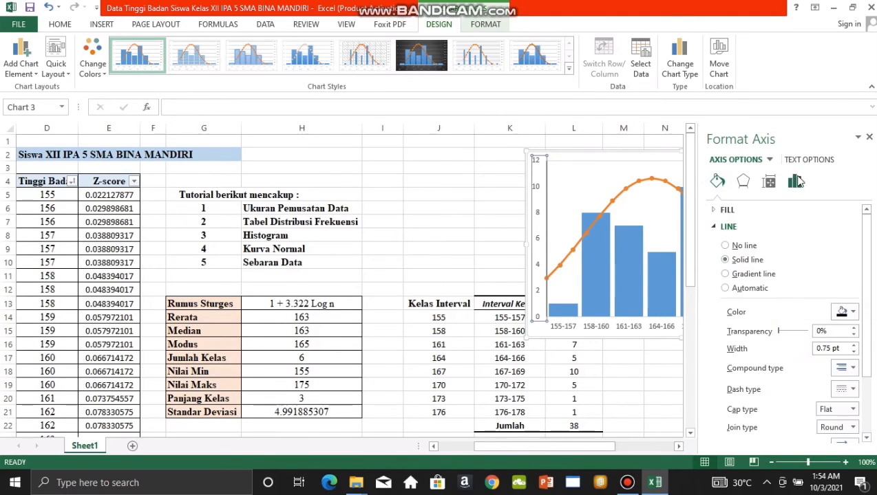
{"action": "left_click", "coordinate": [795, 181]}
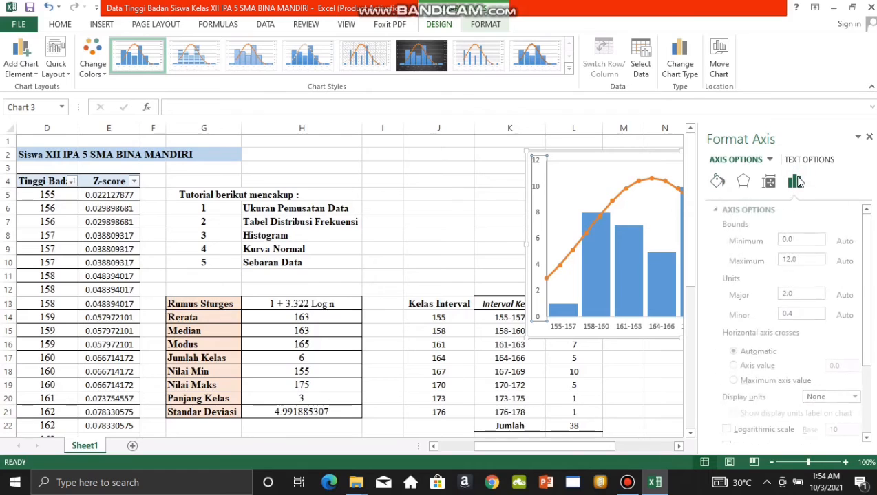
Step: Set the primary vertical axis's major tick marks to Outside and close the axis formatting
{"action": "left_click", "coordinate": [717, 209]}
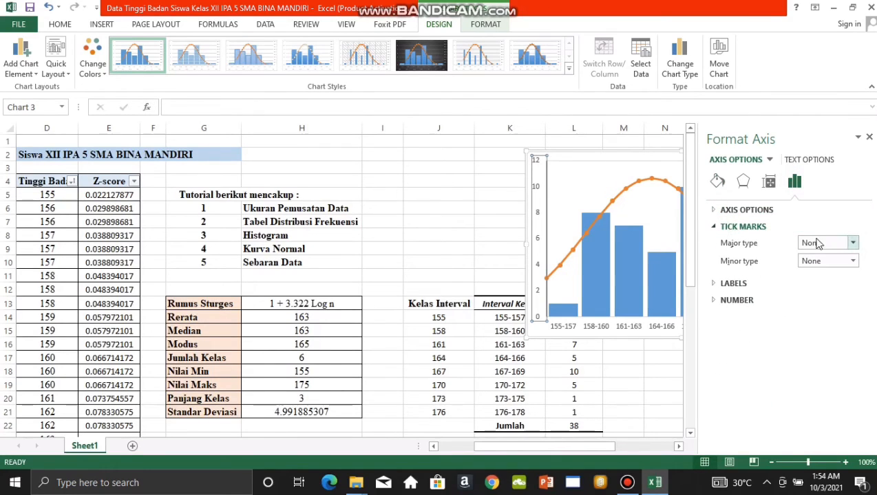
{"action": "left_click", "coordinate": [854, 244]}
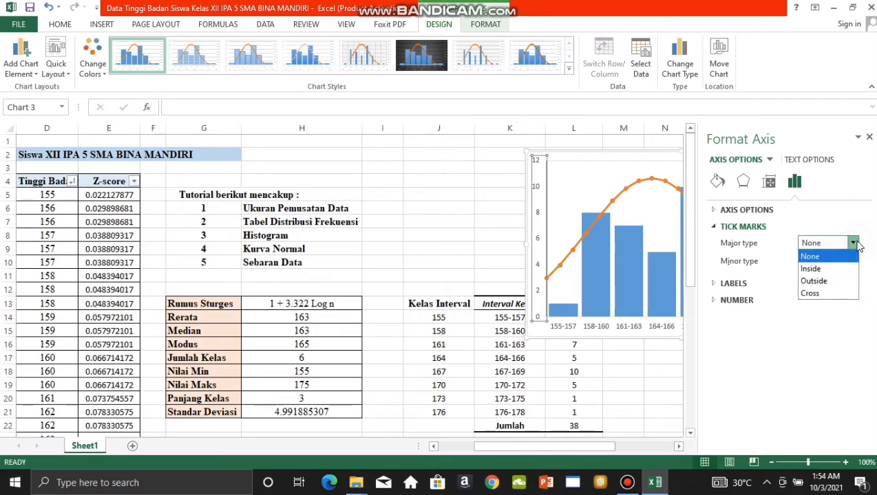
{"action": "left_click", "coordinate": [831, 282]}
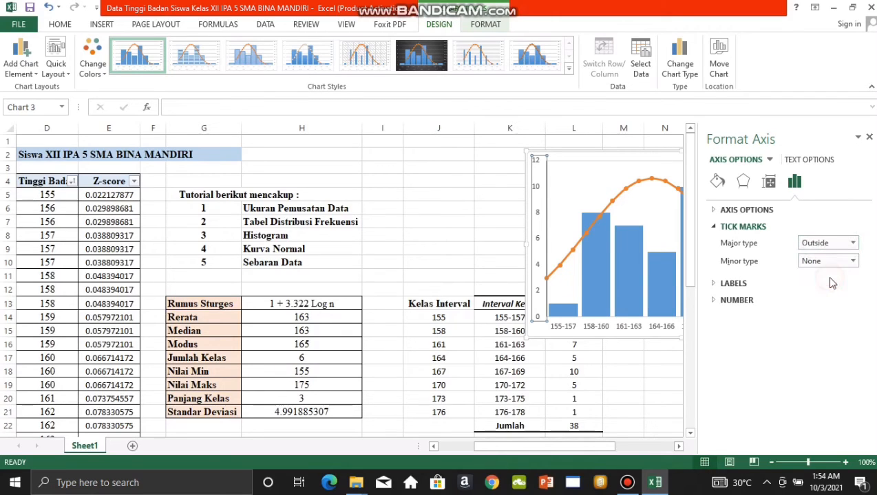
{"action": "left_click", "coordinate": [869, 137]}
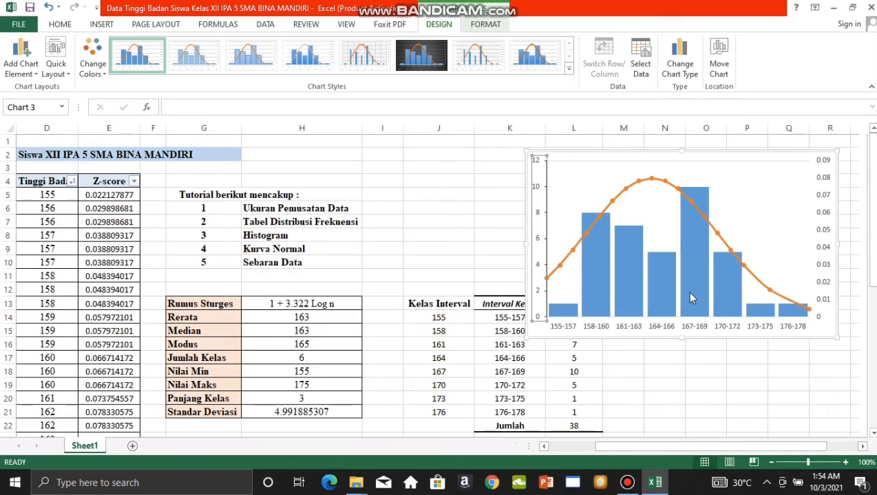
Step: Give the chart's primary horizontal axis a solid black line
{"action": "left_click", "coordinate": [658, 328]}
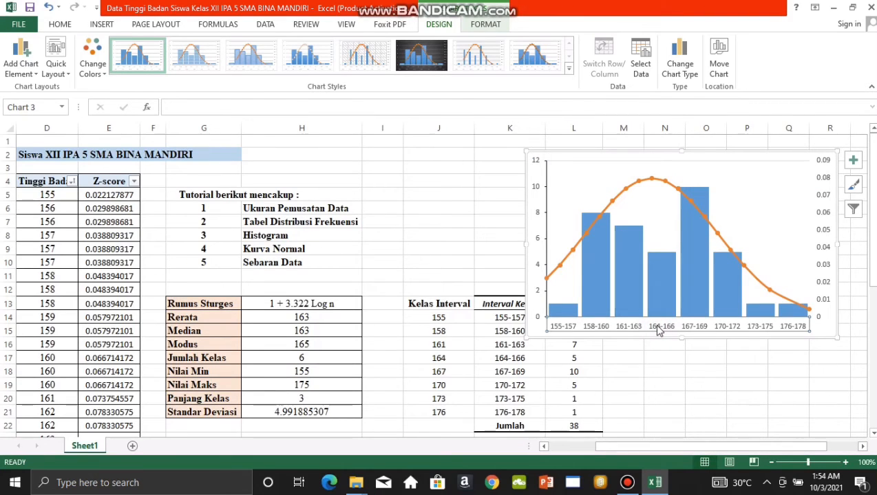
{"action": "double_click", "coordinate": [657, 327]}
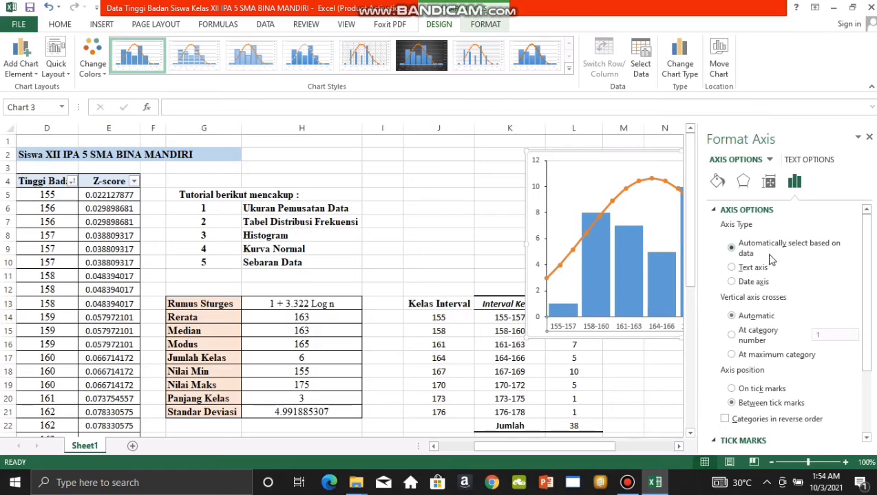
{"action": "left_click", "coordinate": [717, 182]}
{"action": "left_click", "coordinate": [734, 260]}
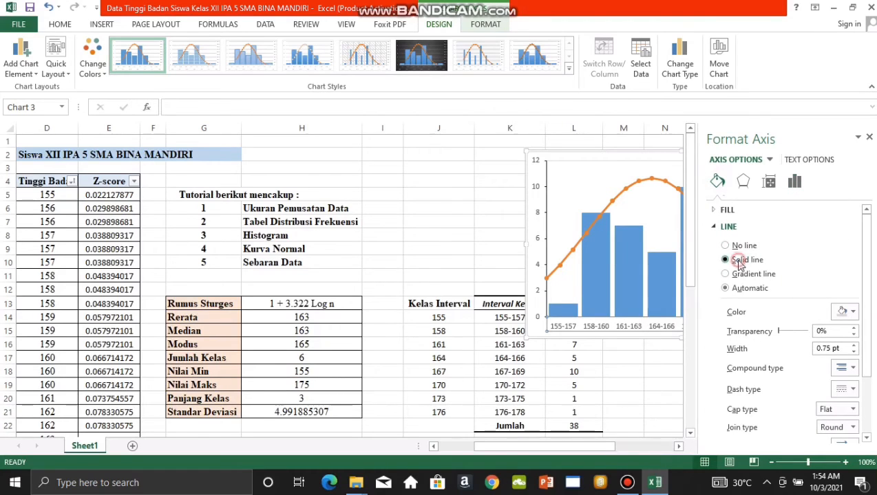
{"action": "left_click", "coordinate": [845, 314]}
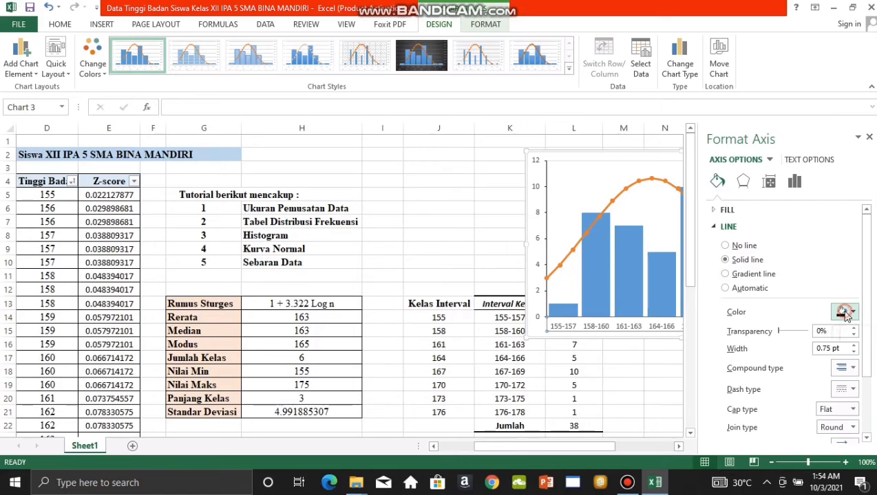
{"action": "left_click", "coordinate": [783, 342]}
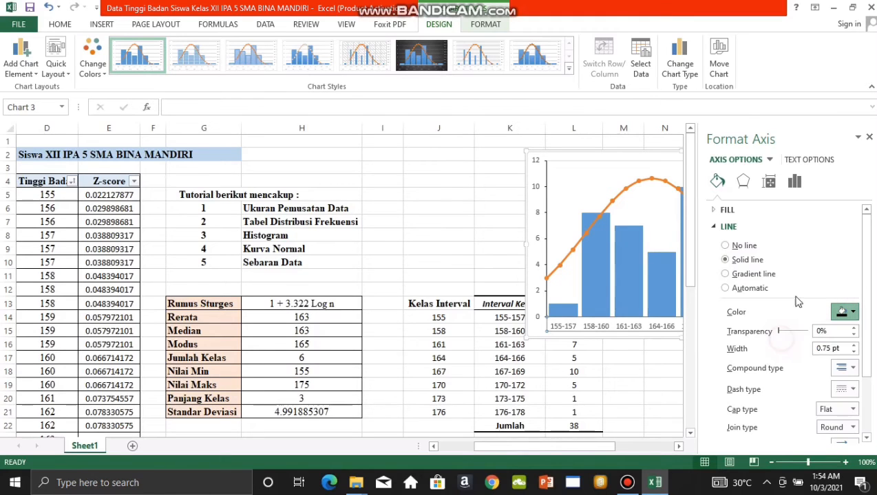
Step: Set the primary horizontal axis's major tick marks to Outside and close the axis formatting
{"action": "left_click", "coordinate": [794, 182]}
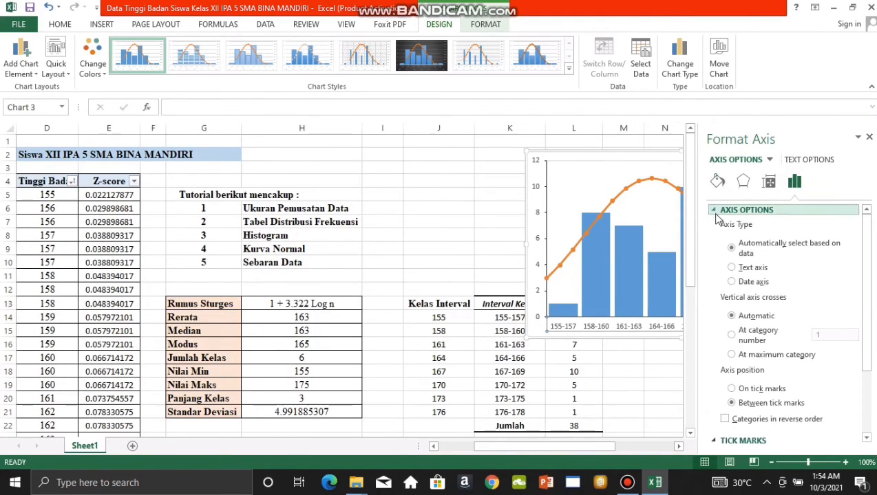
{"action": "left_click", "coordinate": [716, 211]}
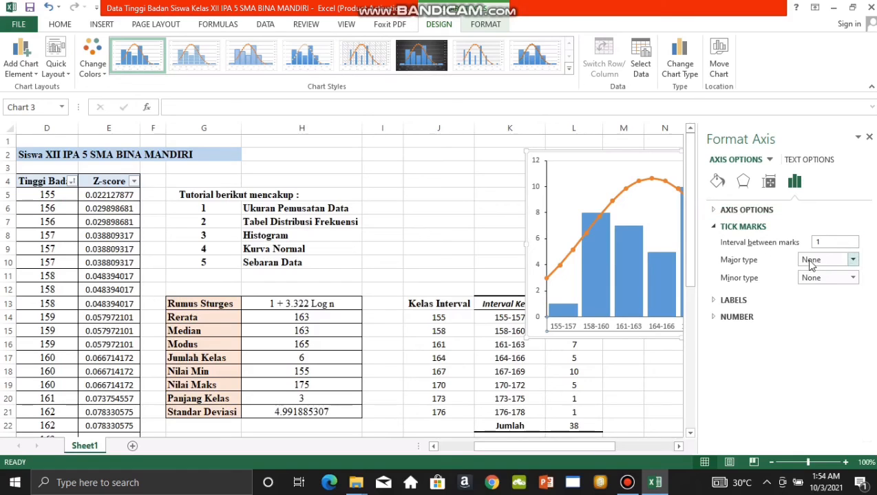
{"action": "left_click", "coordinate": [853, 260]}
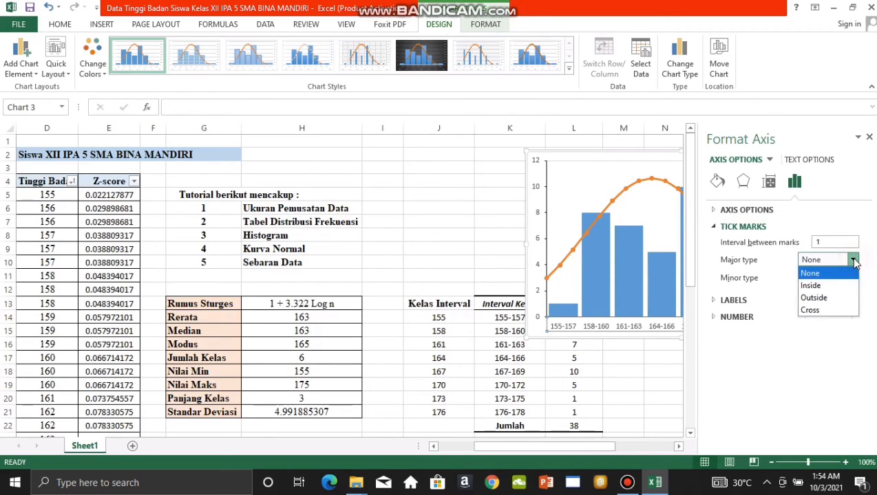
{"action": "left_click", "coordinate": [845, 298]}
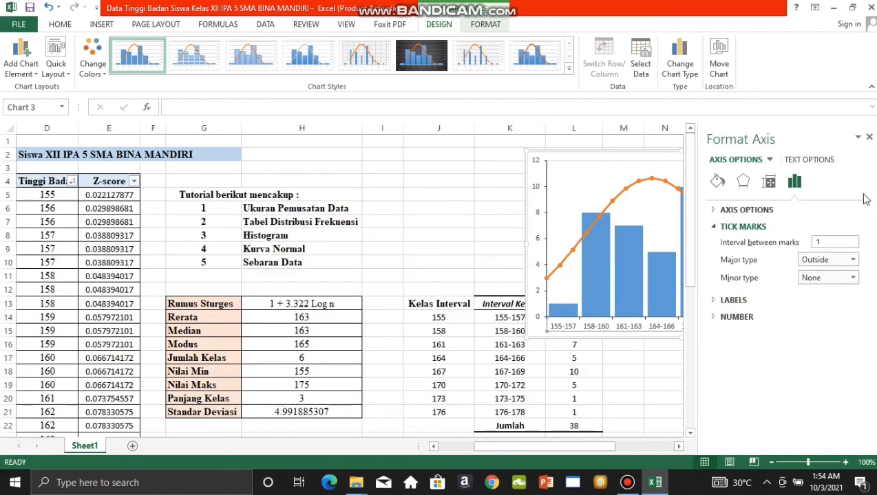
{"action": "left_click", "coordinate": [868, 139]}
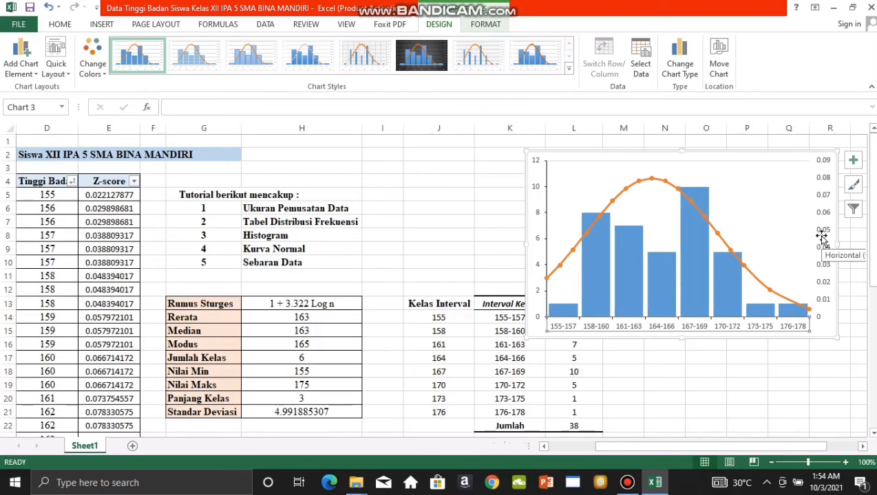
Step: Give the chart's secondary vertical axis a solid black line
{"action": "left_click", "coordinate": [821, 236]}
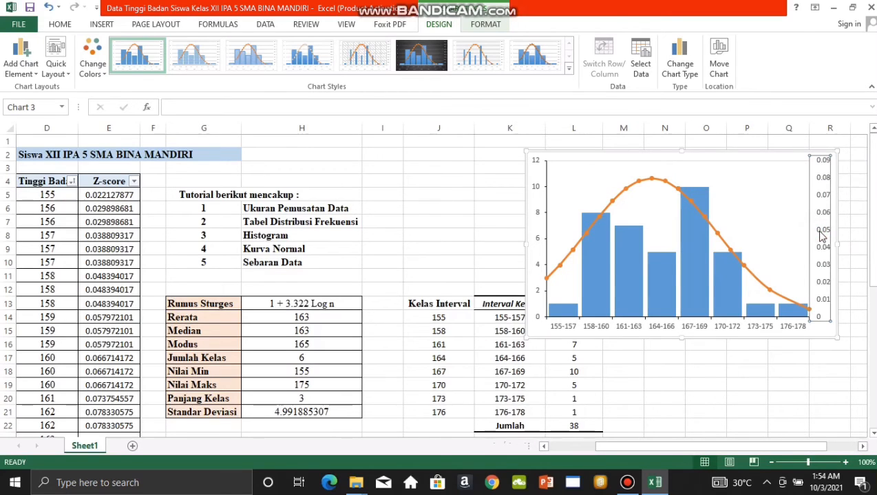
{"action": "double_click", "coordinate": [821, 237]}
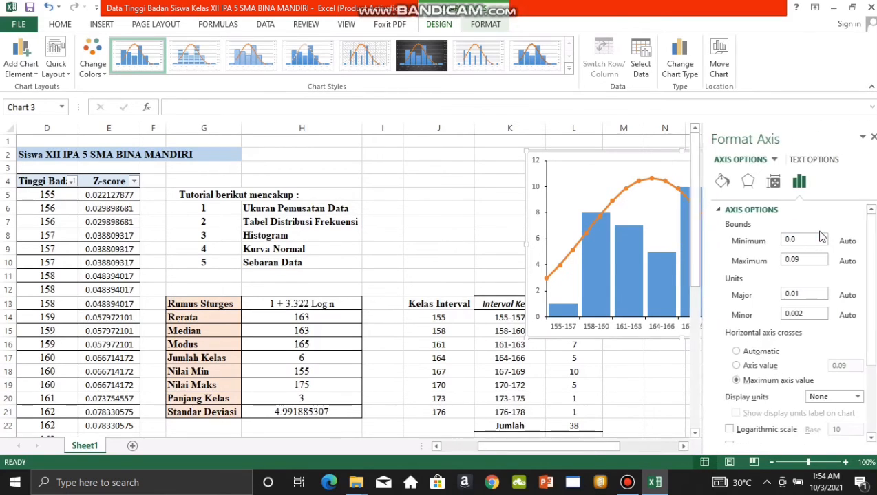
{"action": "left_click", "coordinate": [718, 182]}
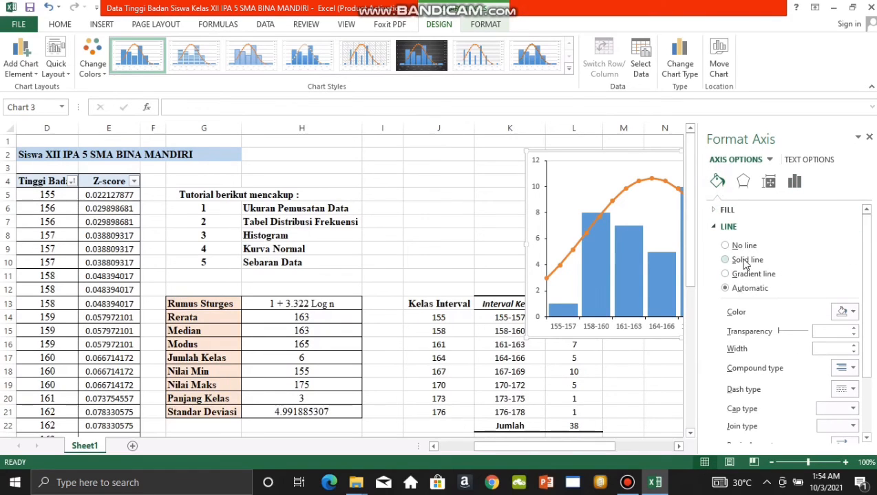
{"action": "left_click", "coordinate": [741, 259]}
{"action": "left_click", "coordinate": [847, 313]}
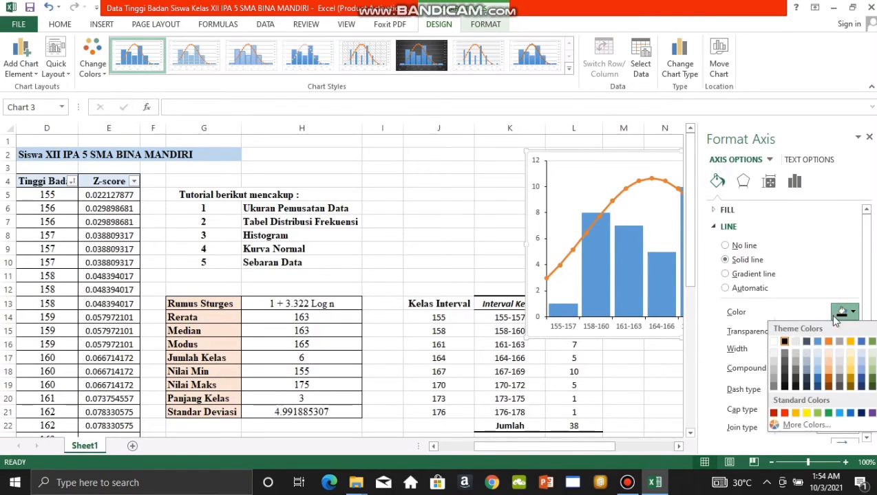
{"action": "left_click", "coordinate": [783, 342]}
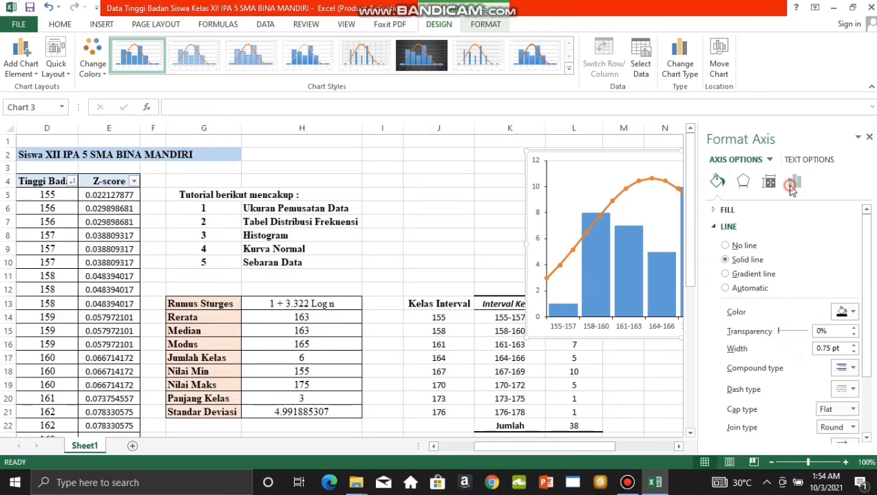
Step: Set the secondary vertical axis's major tick marks to Outside and close the axis formatting
{"action": "left_click", "coordinate": [795, 181]}
{"action": "left_click", "coordinate": [716, 210]}
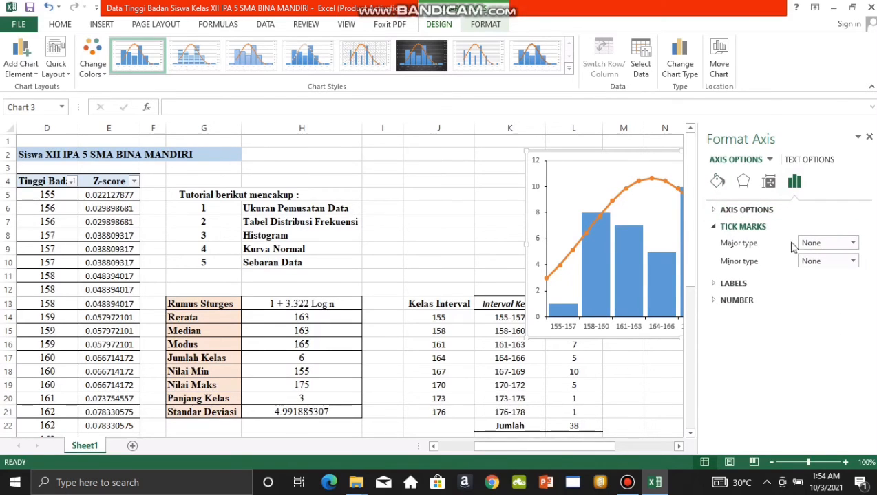
{"action": "left_click", "coordinate": [852, 243]}
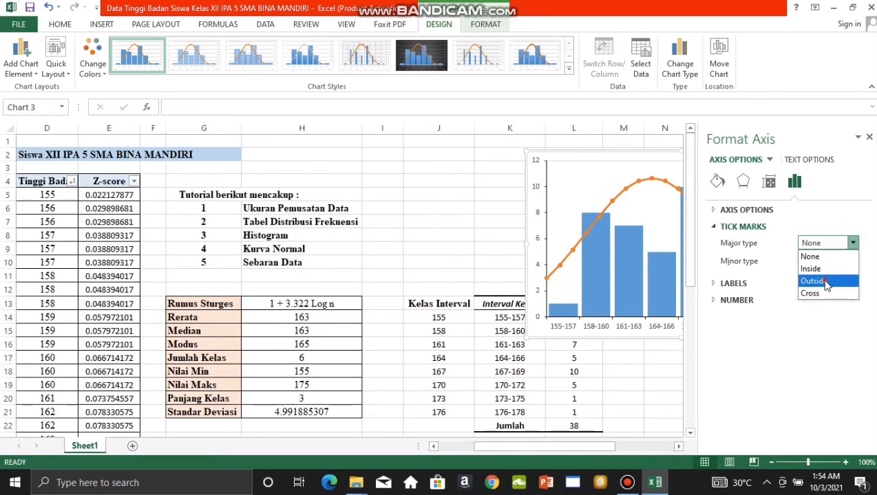
{"action": "left_click", "coordinate": [822, 280]}
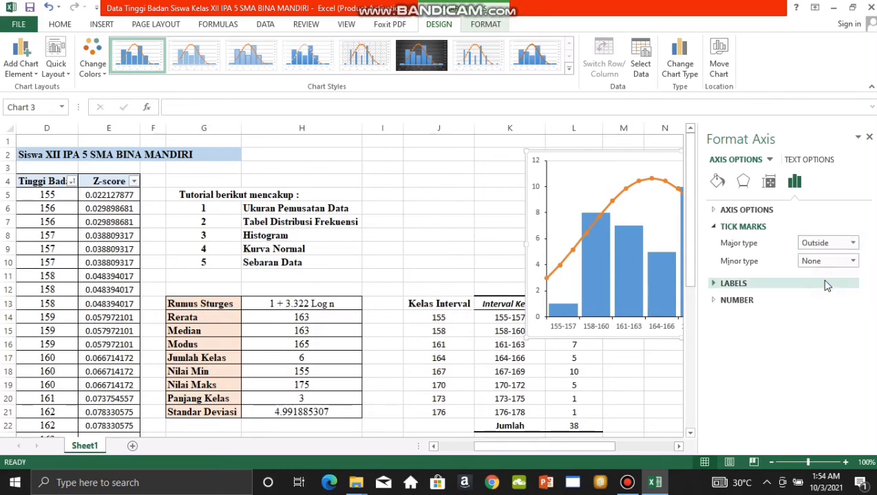
{"action": "left_click", "coordinate": [869, 138]}
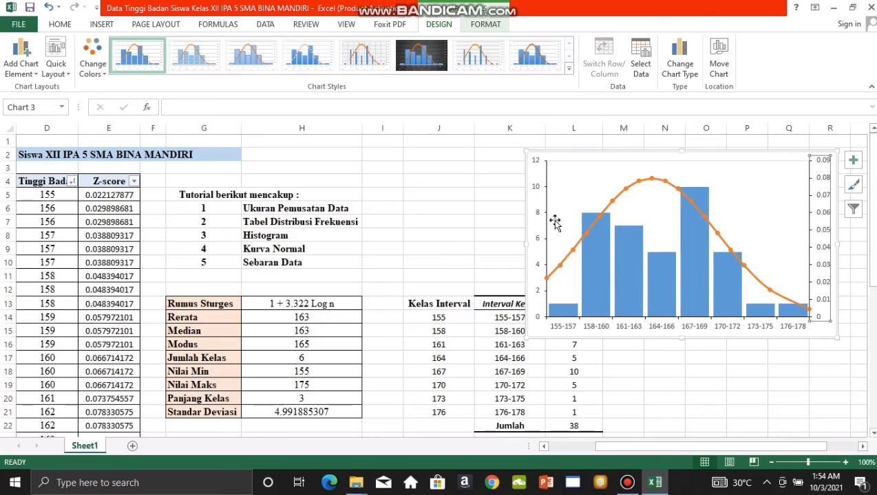
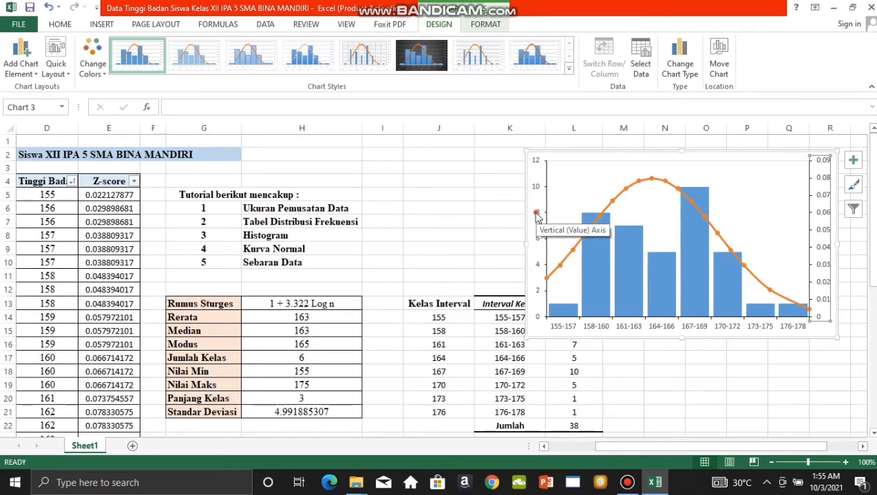
Step: Add a primary vertical axis title to the chart and replace its placeholder text with "Frekuensi"
{"action": "left_click", "coordinate": [538, 217]}
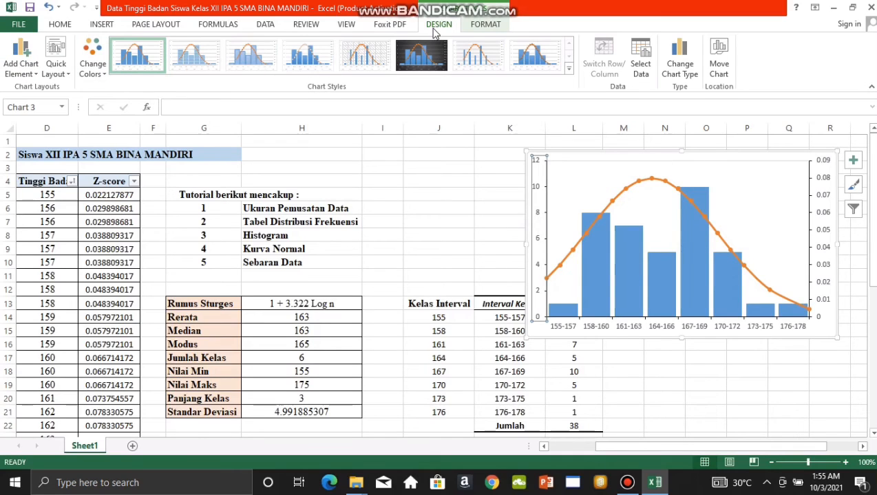
{"action": "left_click", "coordinate": [29, 62]}
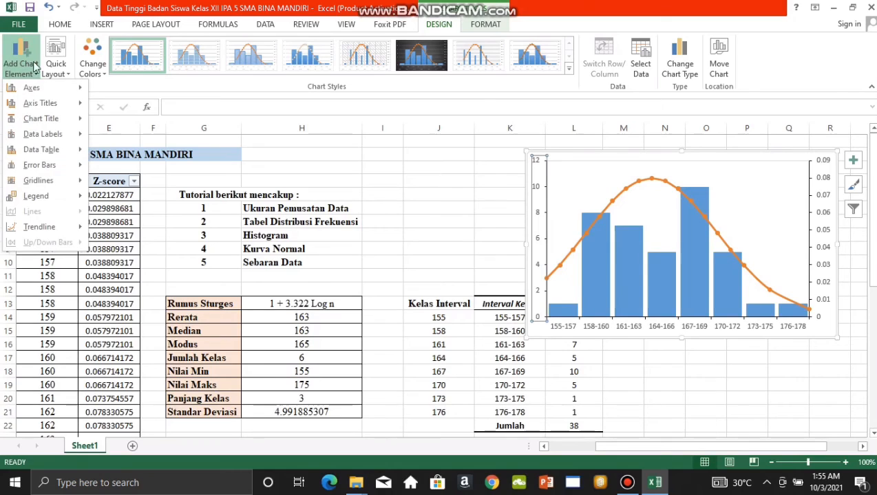
{"action": "mouse_move", "coordinate": [79, 113]}
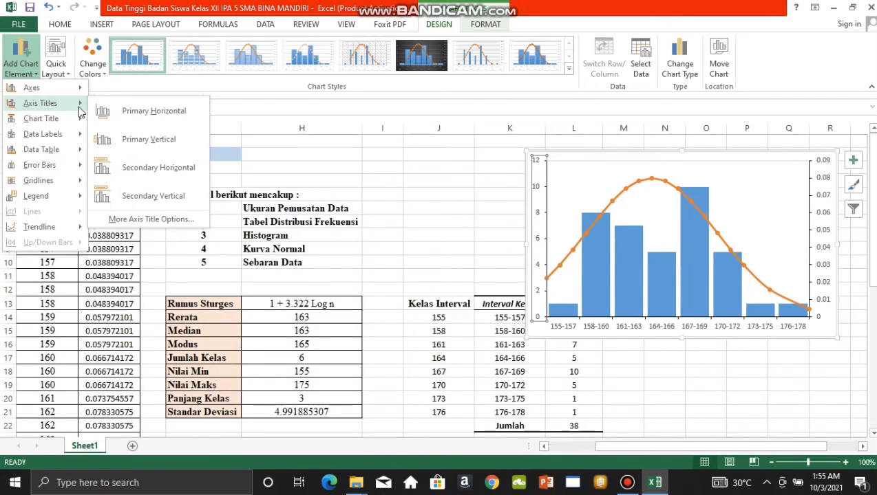
{"action": "left_click", "coordinate": [119, 142]}
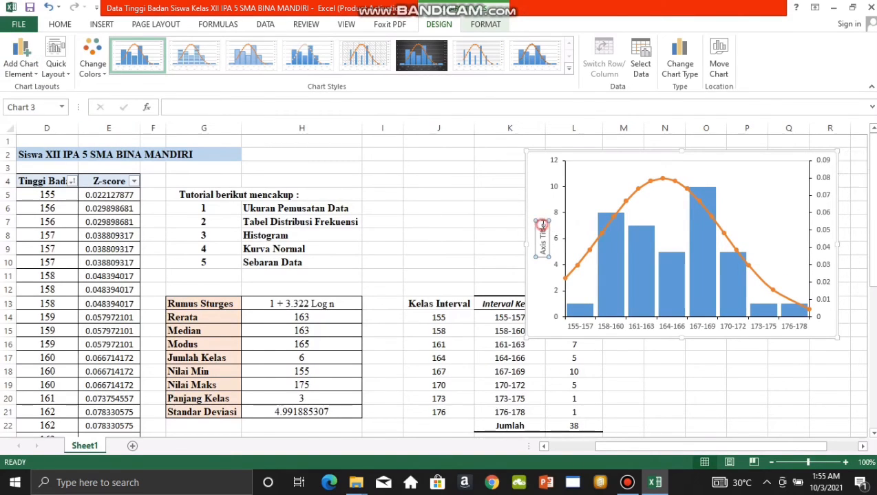
{"action": "key", "text": "BackSpace"}
{"action": "key", "text": "BackSpace"}
{"action": "key", "text": "BackSpace"}
{"action": "key", "text": "BackSpace"}
{"action": "key", "text": "BackSpace"}
{"action": "key", "text": "BackSpace"}
{"action": "key", "text": "BackSpace"}
{"action": "key", "text": "BackSpace"}
{"action": "key", "text": "BackSpace"}
{"action": "key", "text": "BackSpace"}
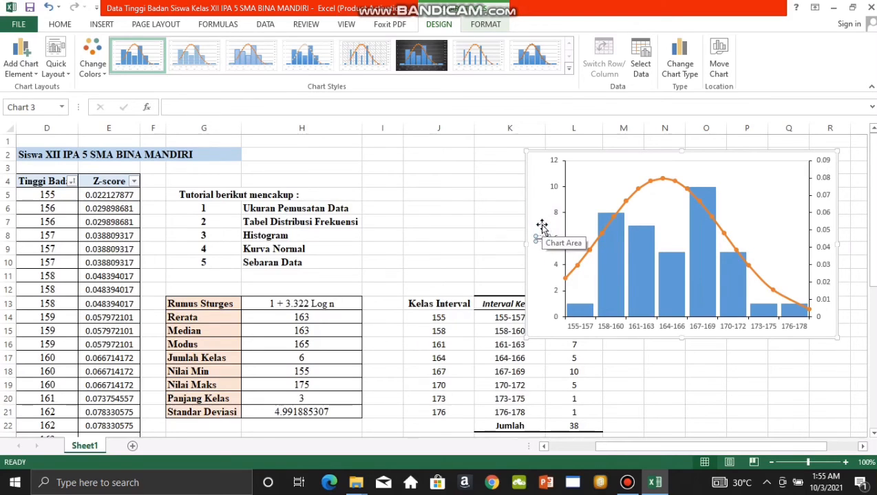
{"action": "type", "text": "Frekuensi"}
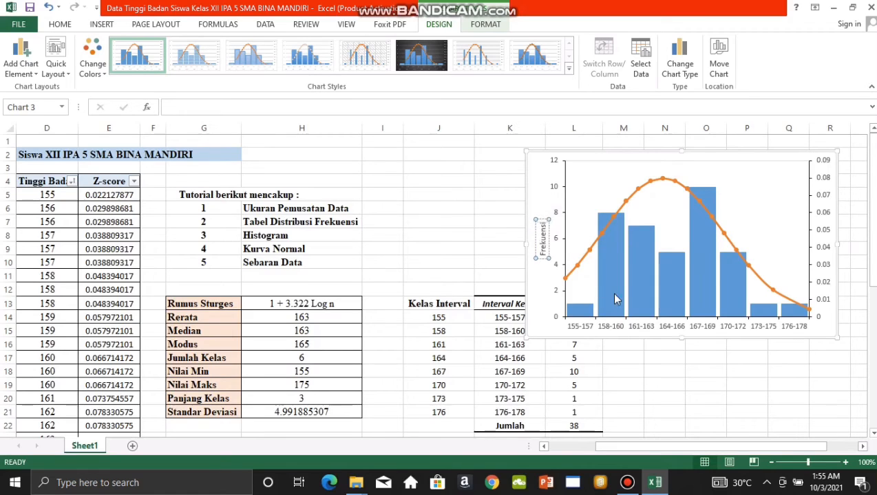
Step: Add a primary horizontal axis title to the chart and replace its placeholder text with "Interval Kelas"
{"action": "left_click", "coordinate": [616, 329]}
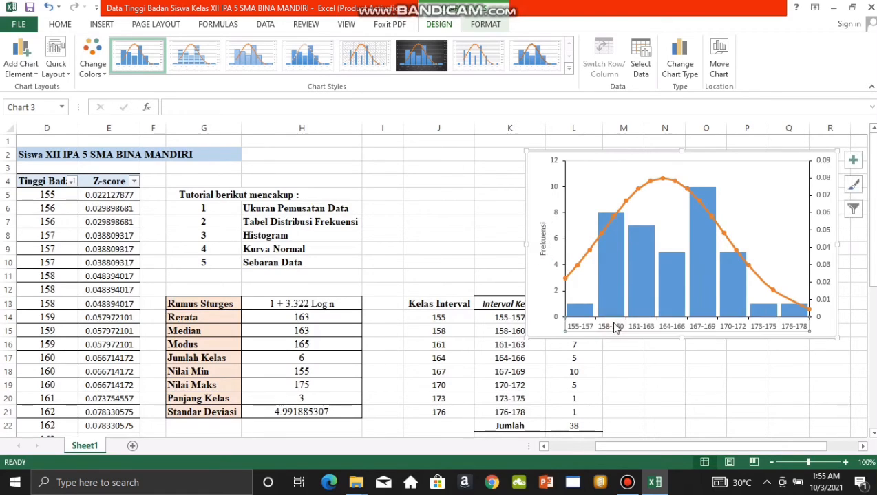
{"action": "left_click", "coordinate": [29, 60]}
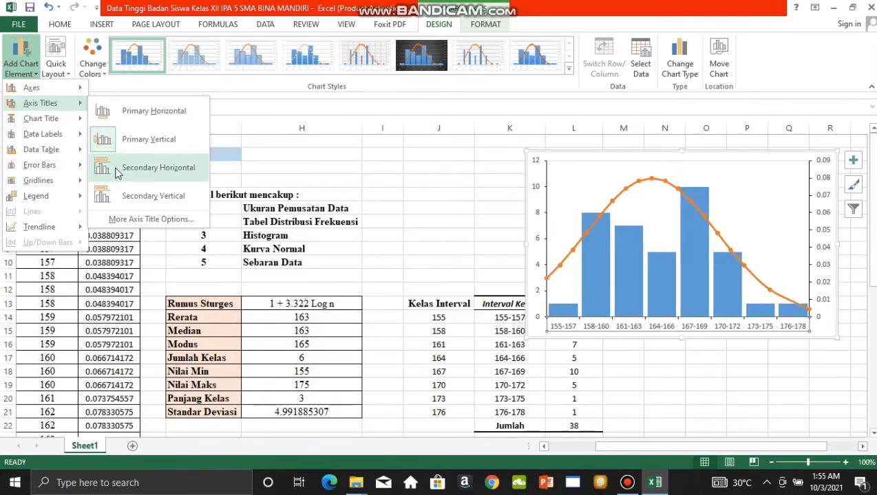
{"action": "left_click", "coordinate": [169, 113]}
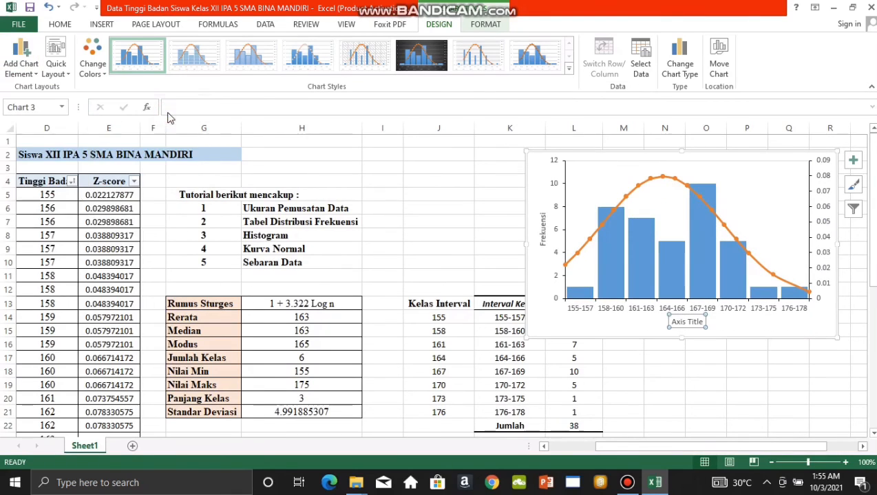
{"action": "left_click", "coordinate": [703, 322]}
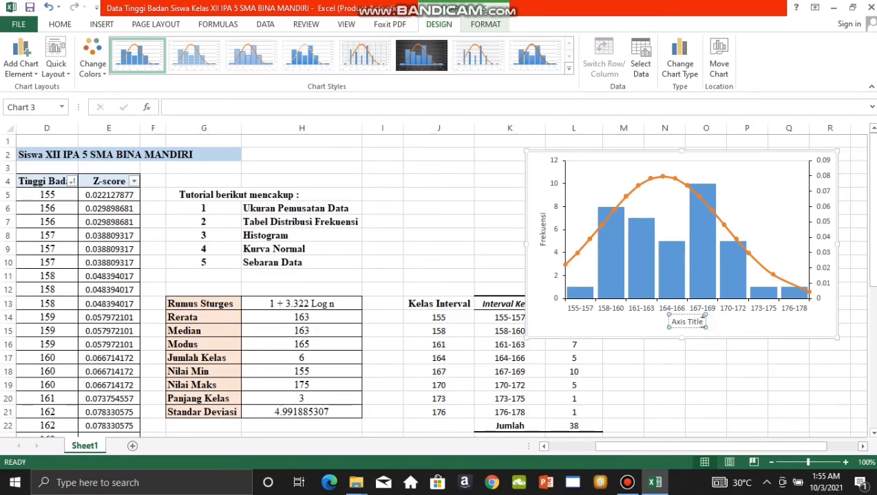
{"action": "key", "text": "BackSpace"}
{"action": "key", "text": "BackSpace"}
{"action": "key", "text": "BackSpace"}
{"action": "key", "text": "BackSpace"}
{"action": "key", "text": "BackSpace"}
{"action": "key", "text": "BackSpace"}
{"action": "key", "text": "BackSpace"}
{"action": "key", "text": "BackSpace"}
{"action": "key", "text": "BackSpace"}
{"action": "key", "text": "BackSpace"}
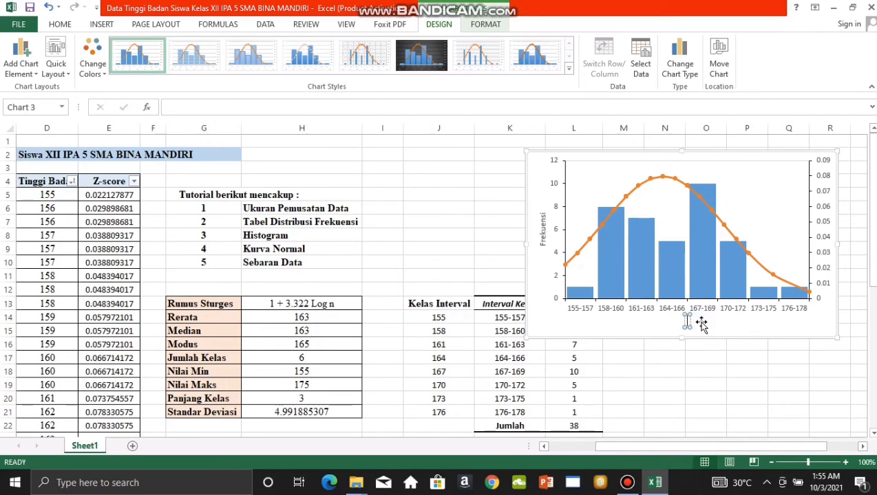
{"action": "type", "text": "In"}
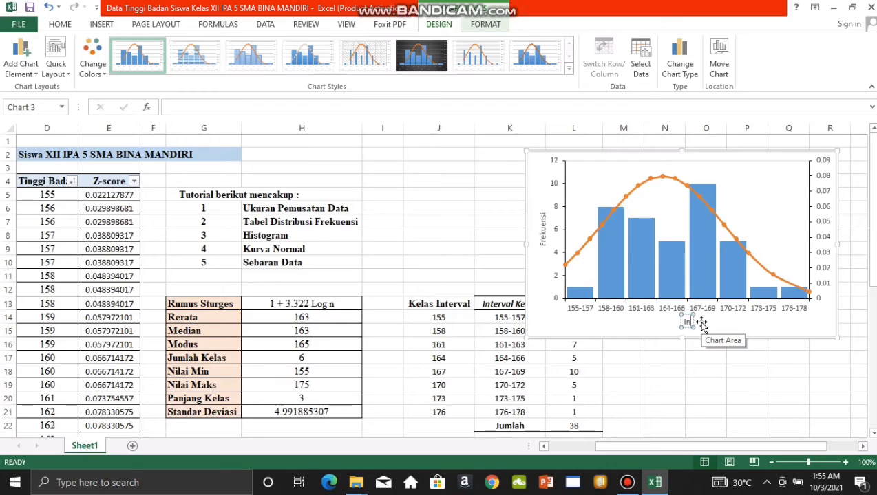
{"action": "type", "text": "terval"}
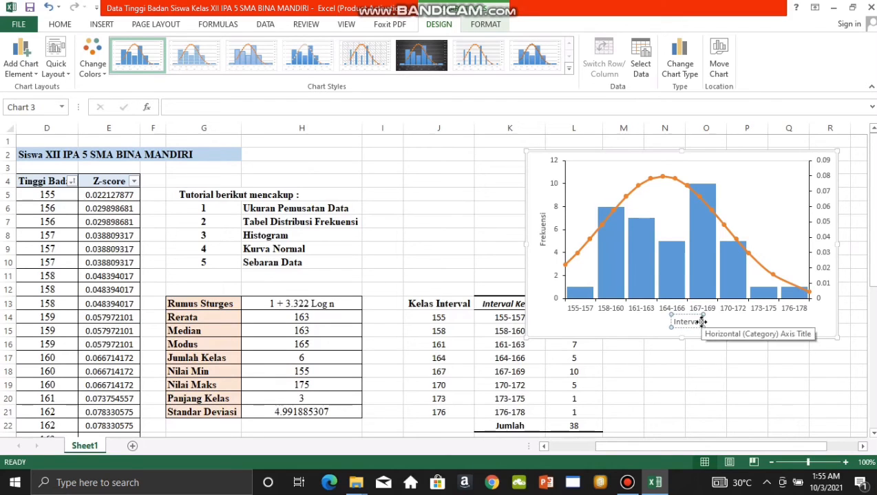
{"action": "type", "text": " Kelas"}
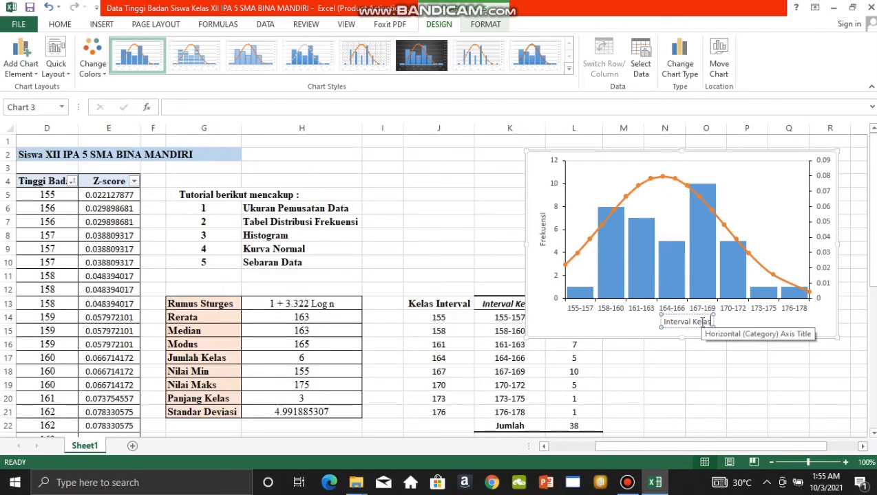
{"action": "left_click", "coordinate": [818, 276]}
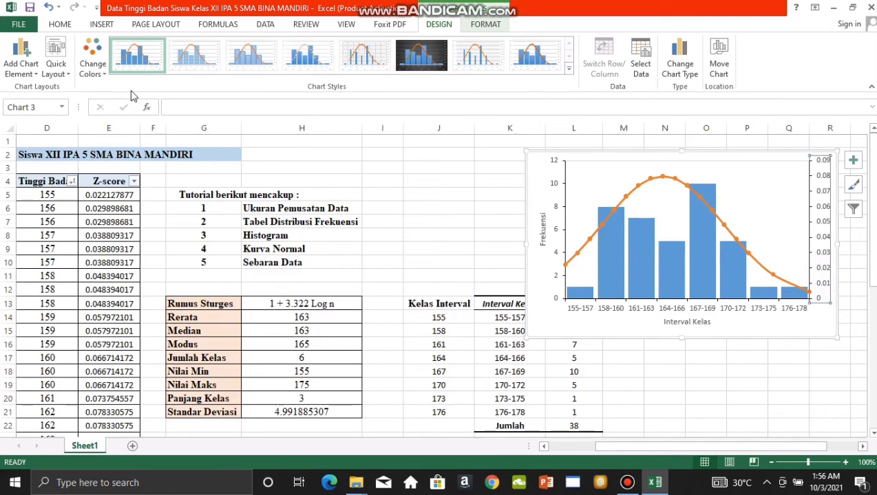
{"action": "left_click", "coordinate": [21, 61]}
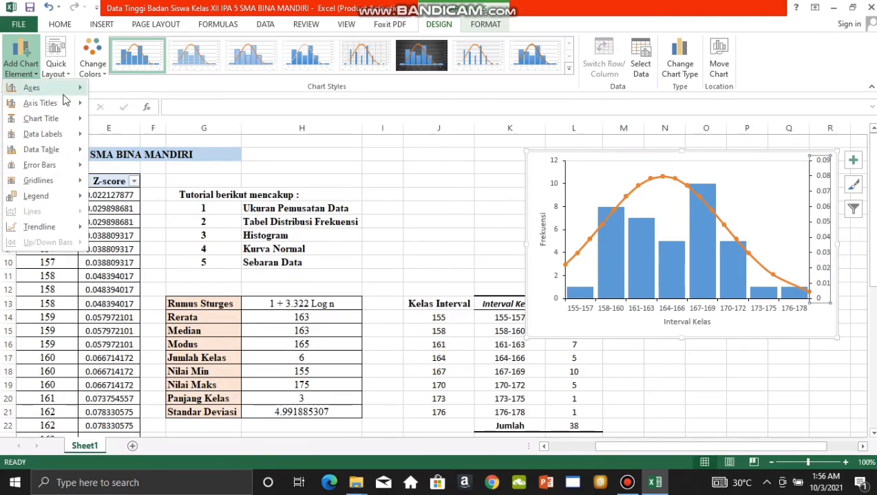
{"action": "mouse_move", "coordinate": [64, 103]}
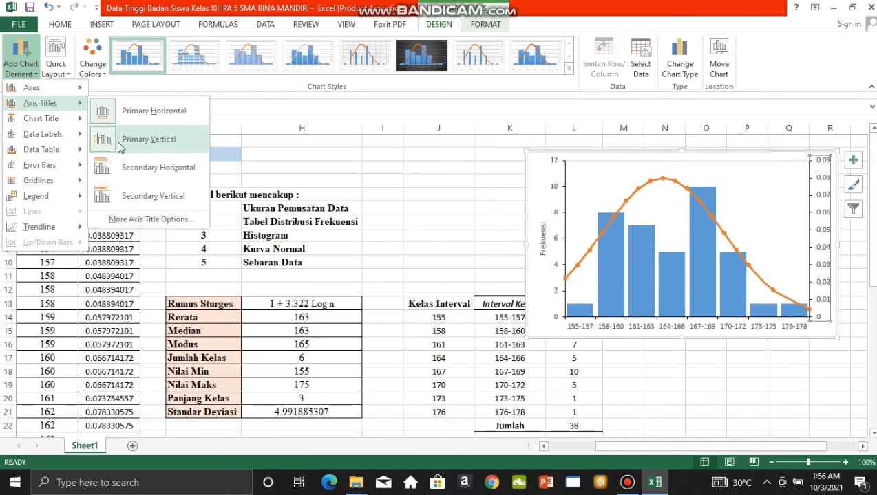
{"action": "left_click", "coordinate": [127, 197]}
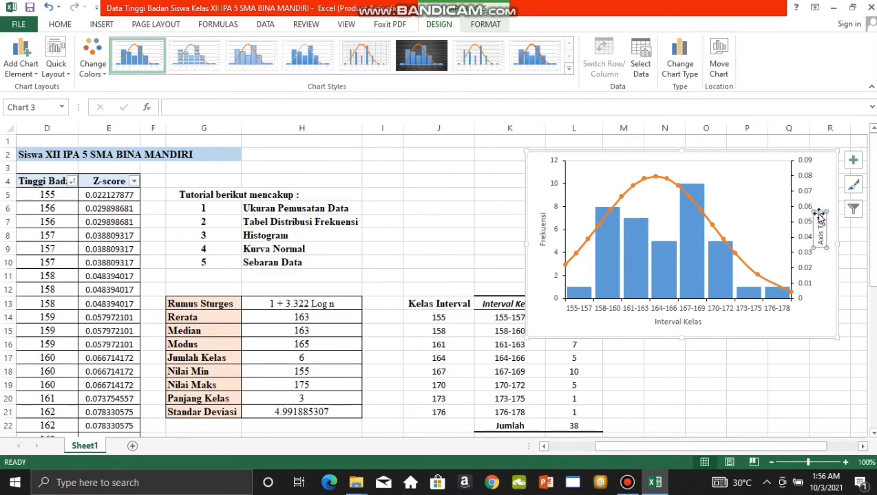
{"action": "key", "text": "Delete"}
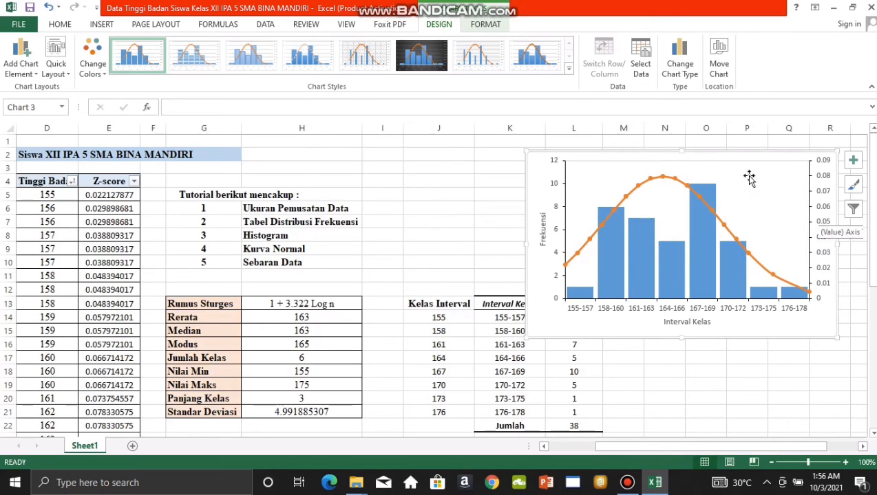
Step: Add a secondary vertical axis title to the chart and replace its placeholder text with "Z-Score"
{"action": "left_click", "coordinate": [821, 206]}
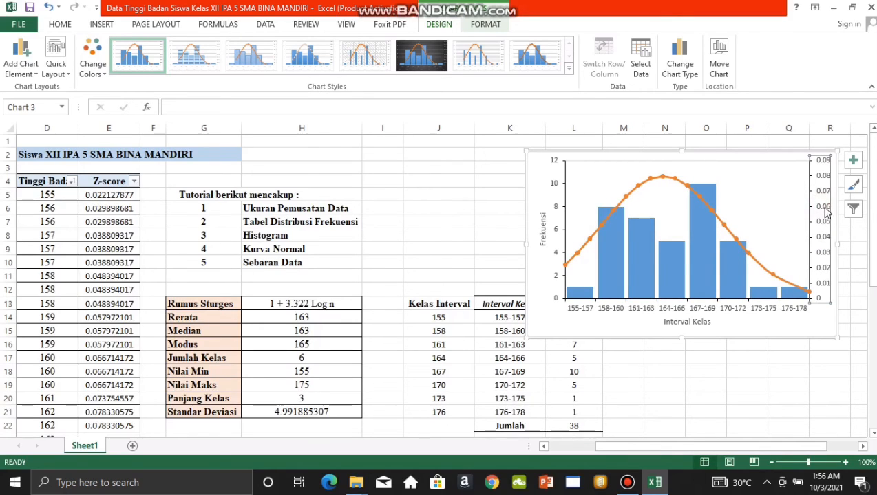
{"action": "left_click", "coordinate": [22, 69]}
{"action": "mouse_move", "coordinate": [69, 103]}
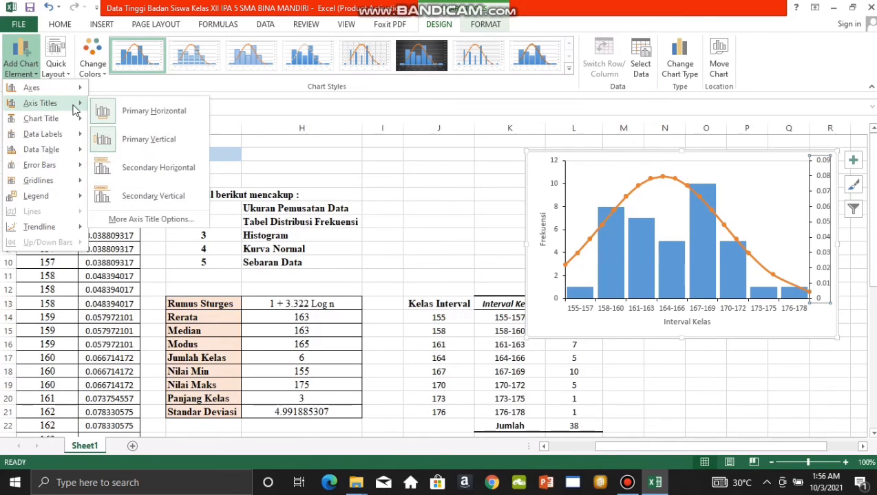
{"action": "left_click", "coordinate": [160, 190]}
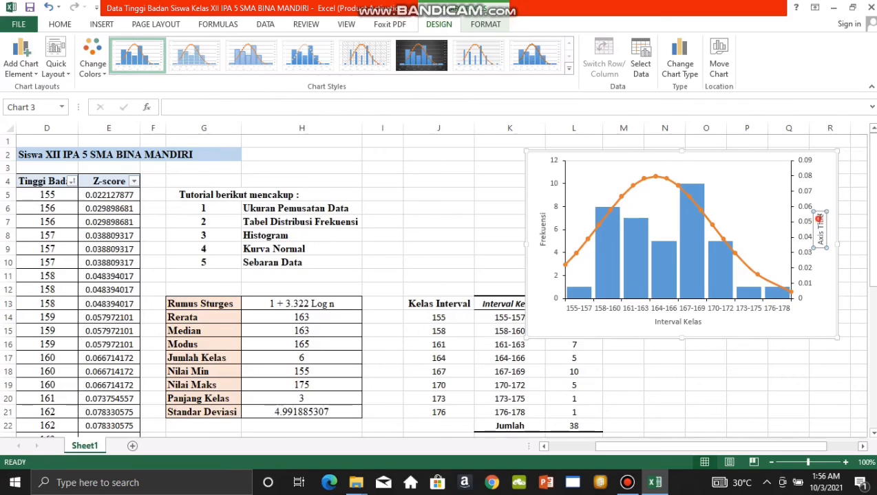
{"action": "double_click", "coordinate": [820, 218]}
{"action": "key", "text": "BackSpace"}
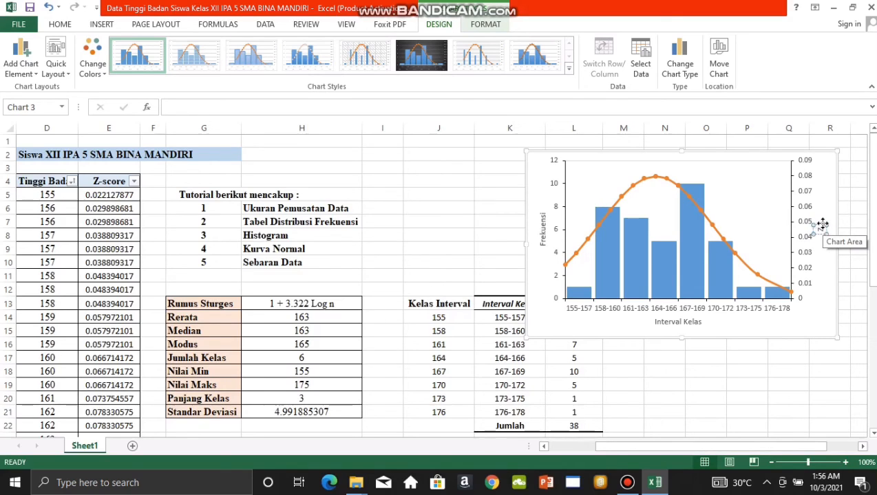
{"action": "type", "text": "Z-score"}
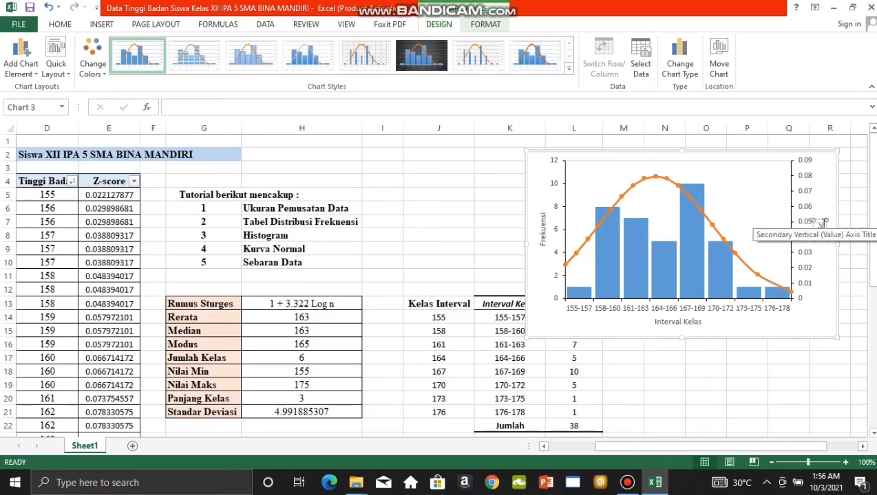
{"action": "left_click", "coordinate": [822, 292]}
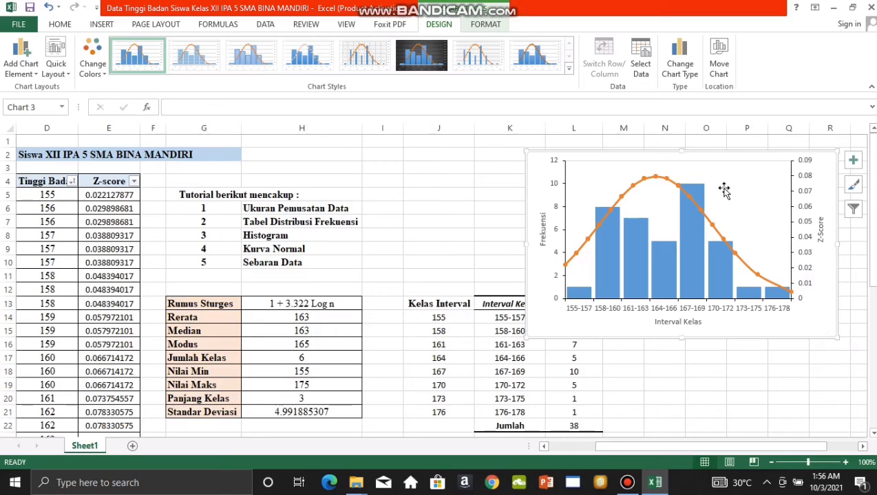
Step: Enlarge the chart slightly in both width and height and add a chart title with the Above Chart placement
{"action": "left_click_drag", "start_coordinate": [835, 339], "coordinate": [851, 365]}
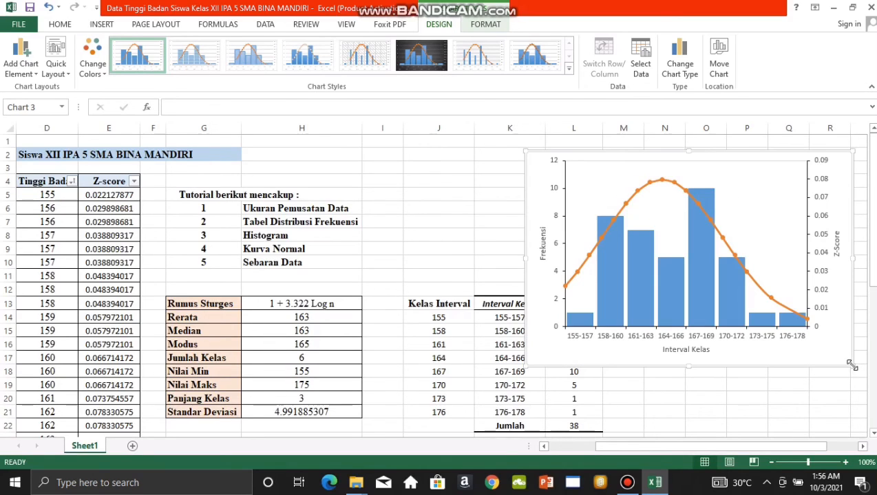
{"action": "left_click", "coordinate": [639, 172]}
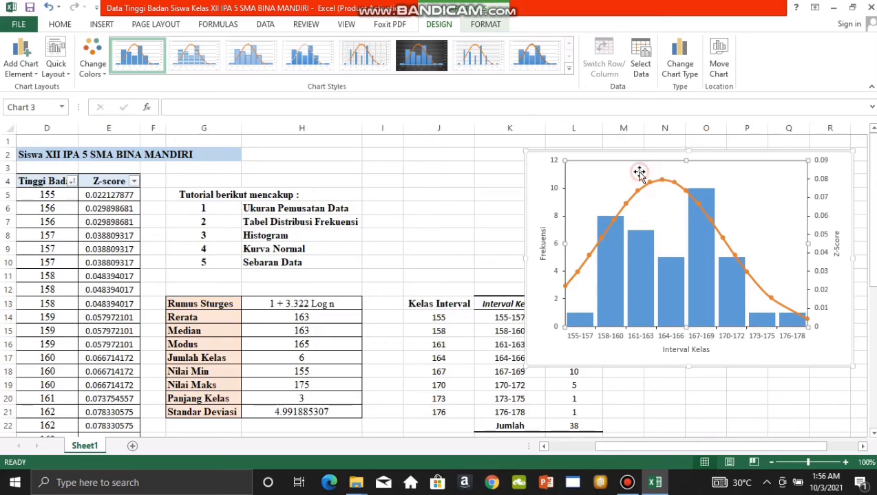
{"action": "left_click", "coordinate": [21, 50]}
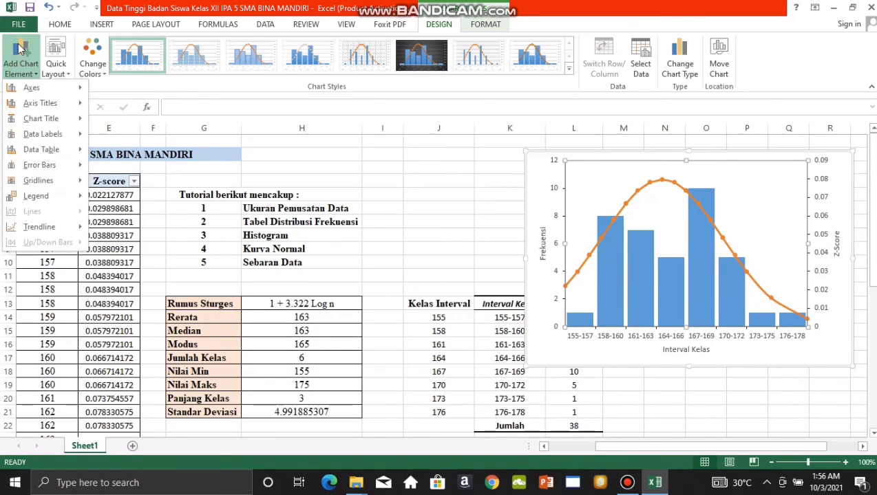
{"action": "mouse_move", "coordinate": [78, 122]}
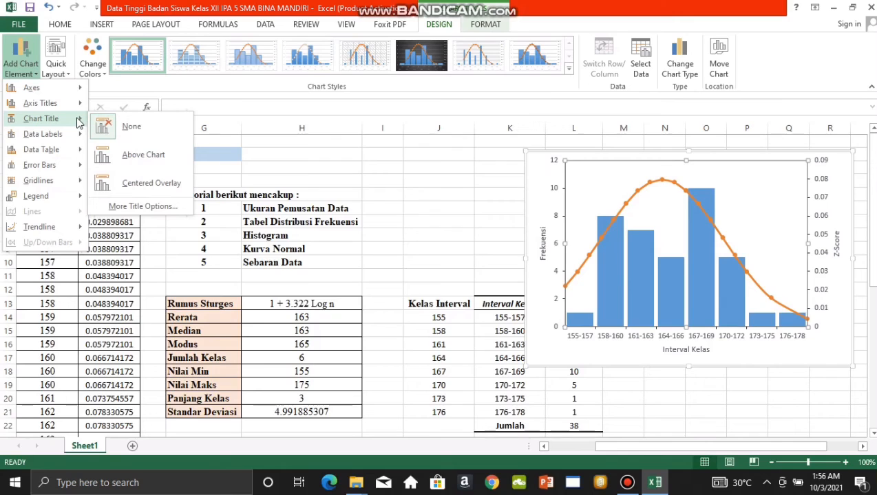
{"action": "left_click", "coordinate": [126, 157]}
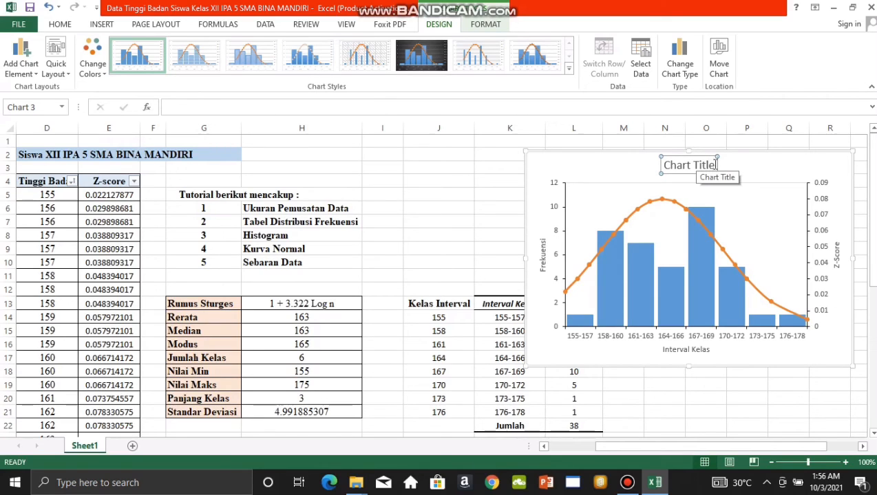
Step: Replace the chart title placeholder text with "Distribusi Tinggi Badan Siswa XII IPA 5 SMA BINA MANDIRI"
{"action": "left_click_drag", "start_coordinate": [716, 166], "coordinate": [662, 165]}
{"action": "key", "text": "BackSpace"}
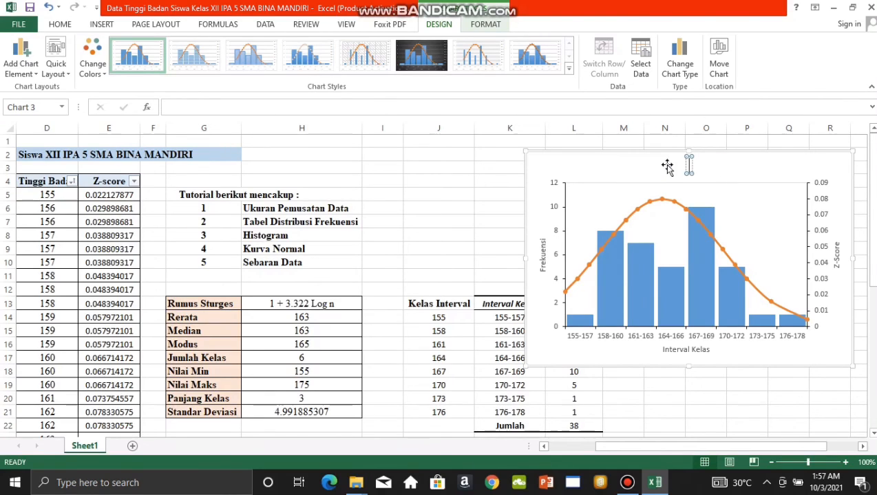
{"action": "type", "text": "Distr"}
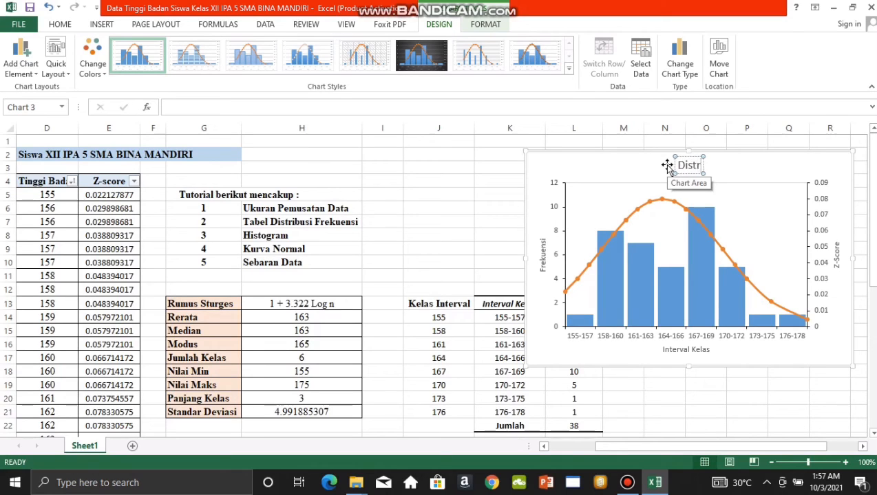
{"action": "type", "text": "ibusi"}
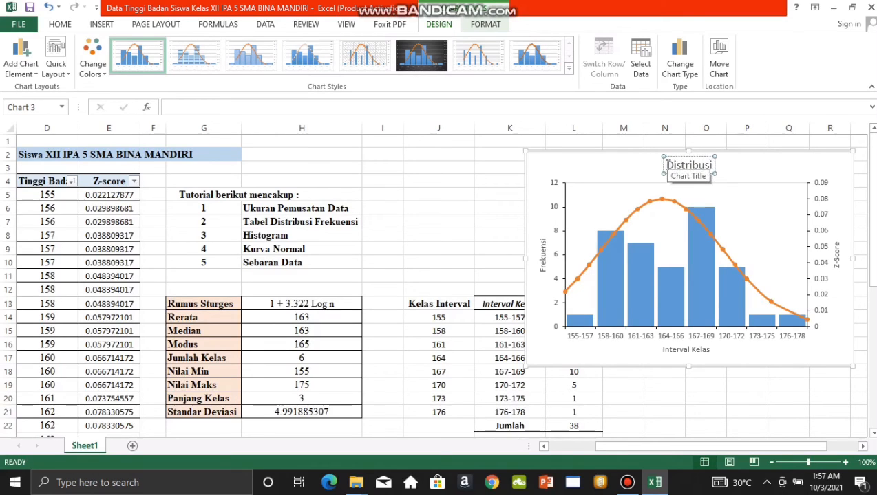
{"action": "type", "text": " Tinggi B"}
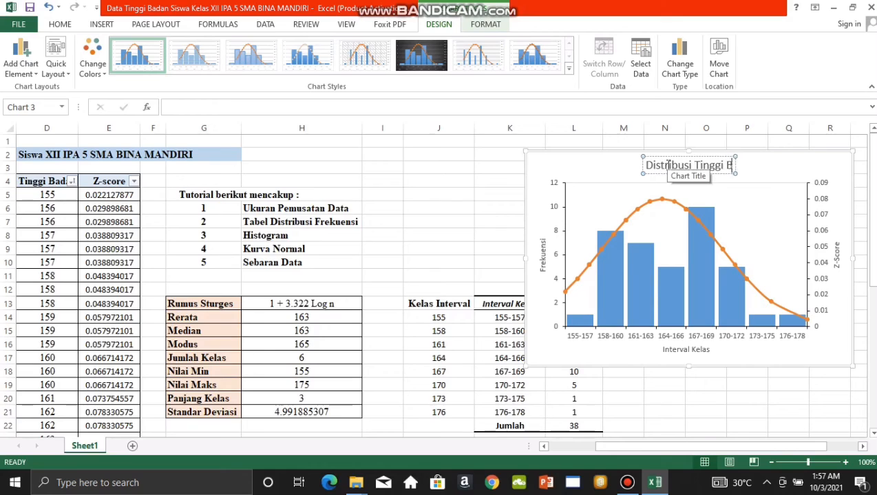
{"action": "type", "text": "adan si"}
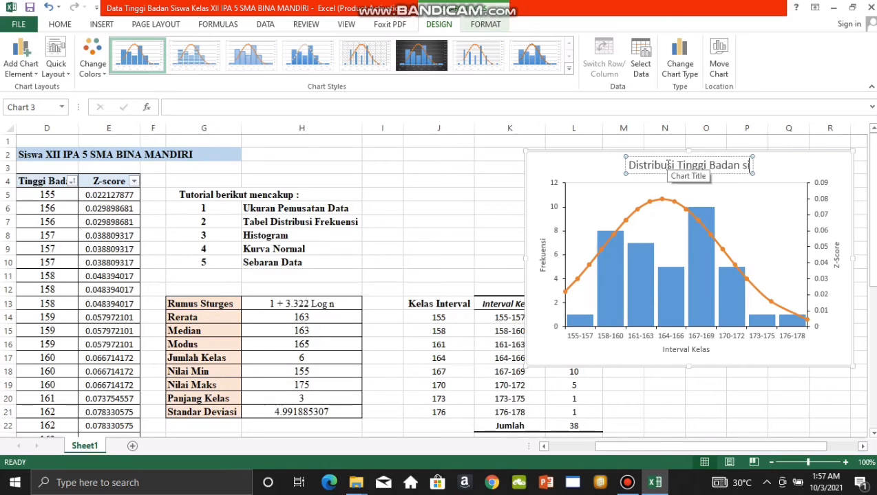
{"action": "type", "text": "swa"}
{"action": "key", "text": "BackSpace"}
{"action": "key", "text": "BackSpace"}
{"action": "key", "text": "BackSpace"}
{"action": "key", "text": "BackSpace"}
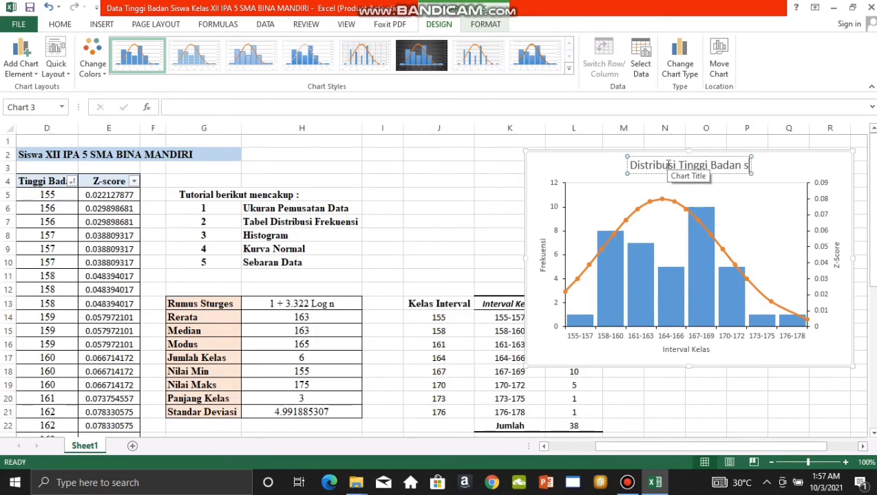
{"action": "key", "text": "BackSpace"}
{"action": "type", "text": "Sis"}
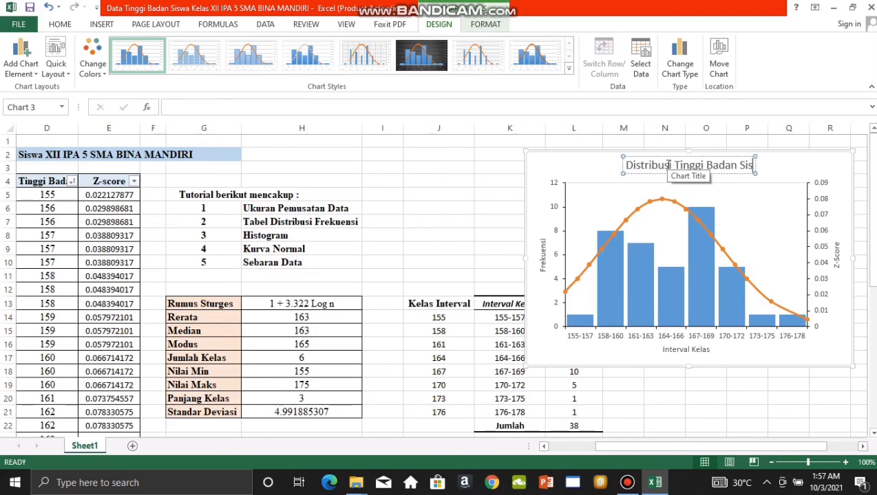
{"action": "type", "text": "wa"}
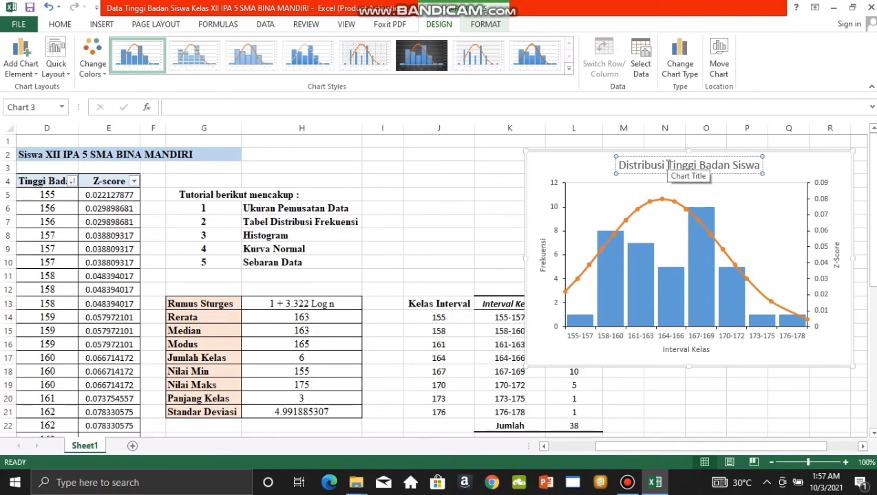
{"action": "type", "text": " X"}
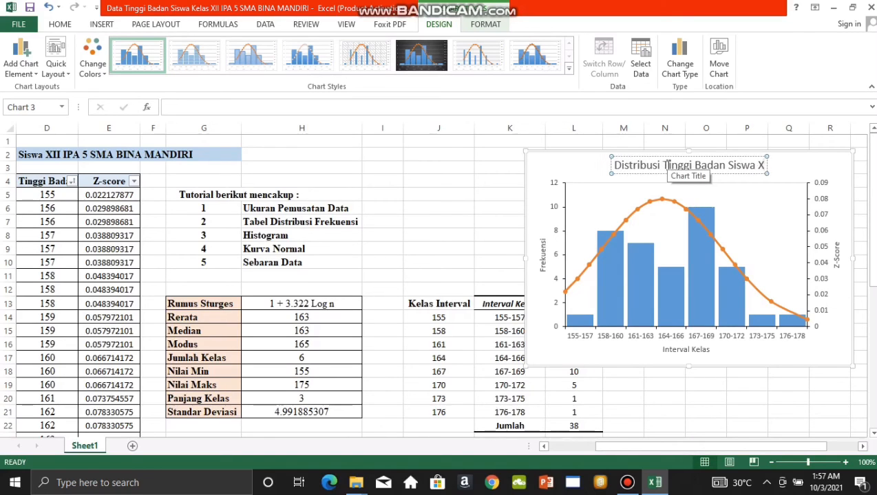
{"action": "type", "text": "II"}
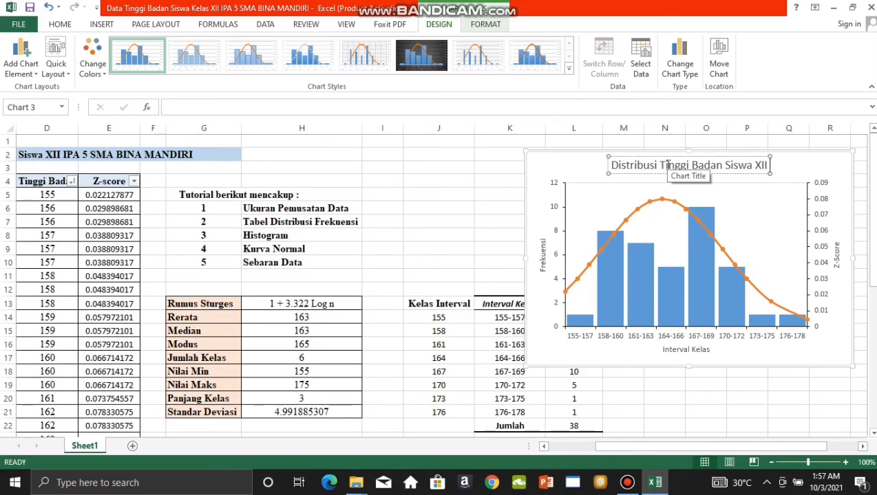
{"action": "type", "text": " IPA"}
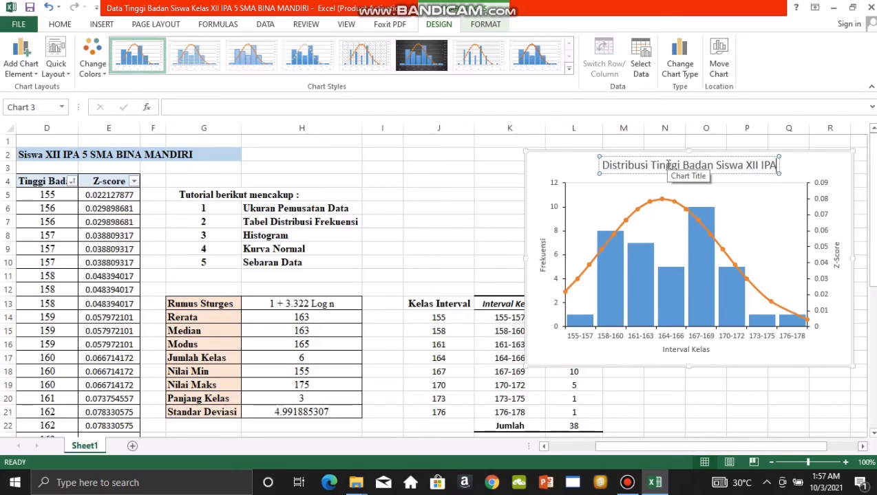
{"action": "type", "text": " 5"}
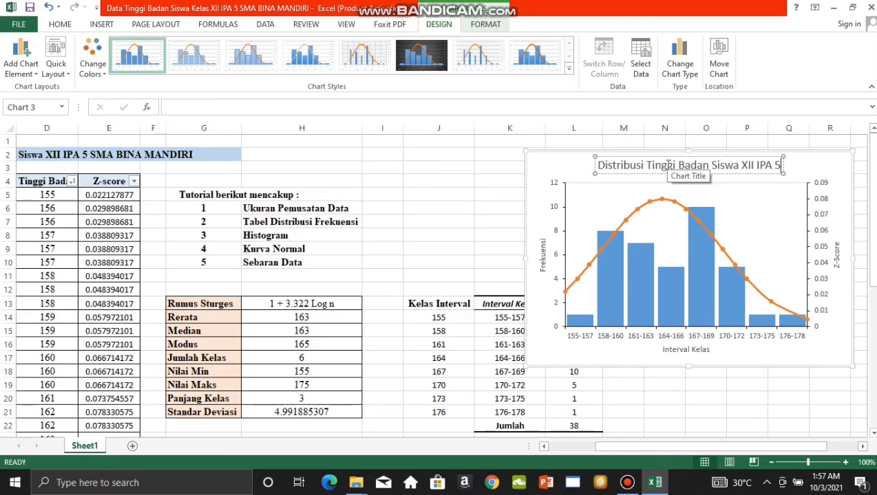
{"action": "type", "text": " S"}
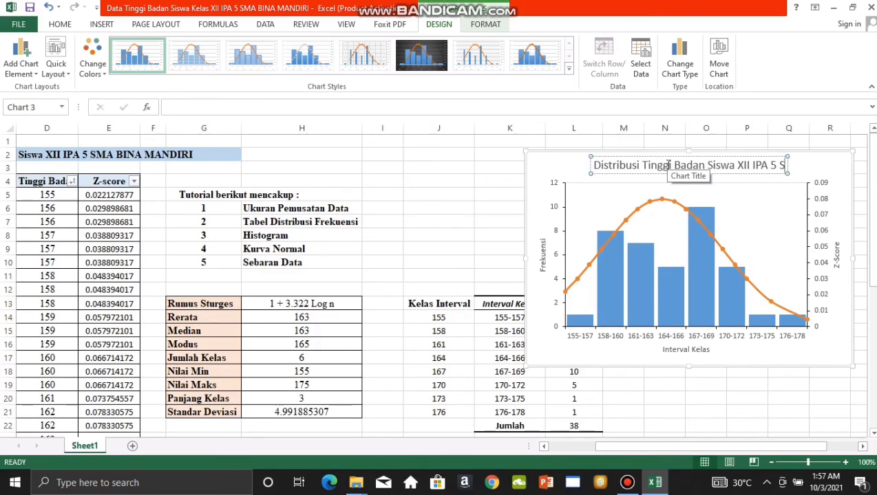
{"action": "type", "text": "MA"}
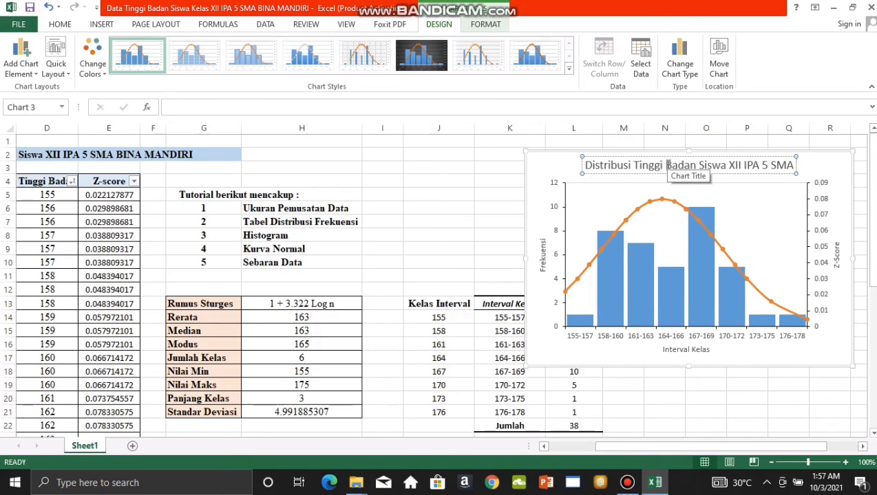
{"action": "type", "text": " Bi"}
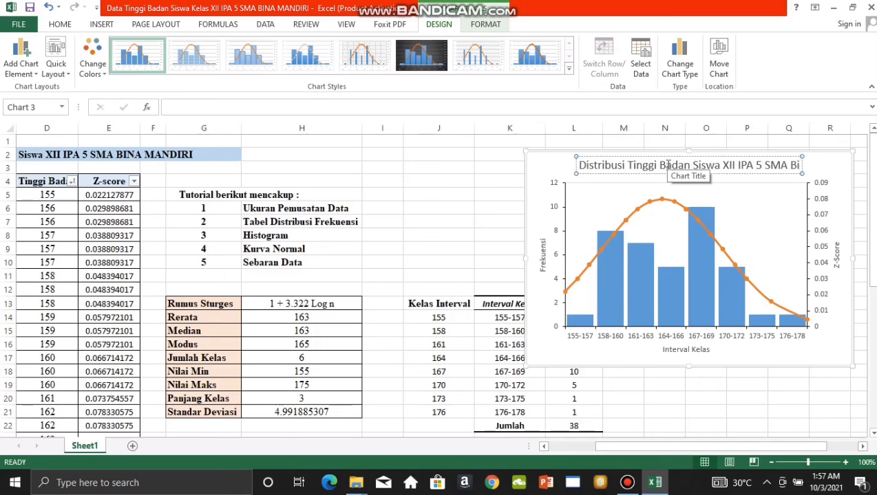
{"action": "type", "text": "NA"}
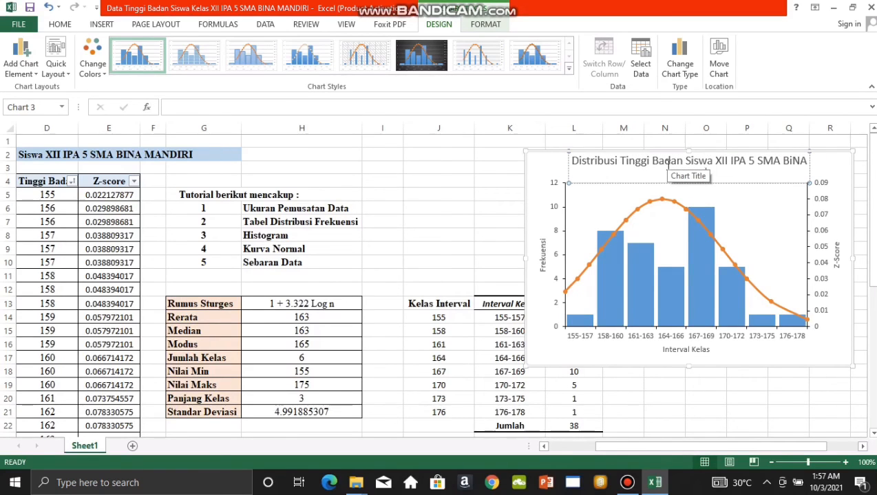
{"action": "type", "text": " MAN"}
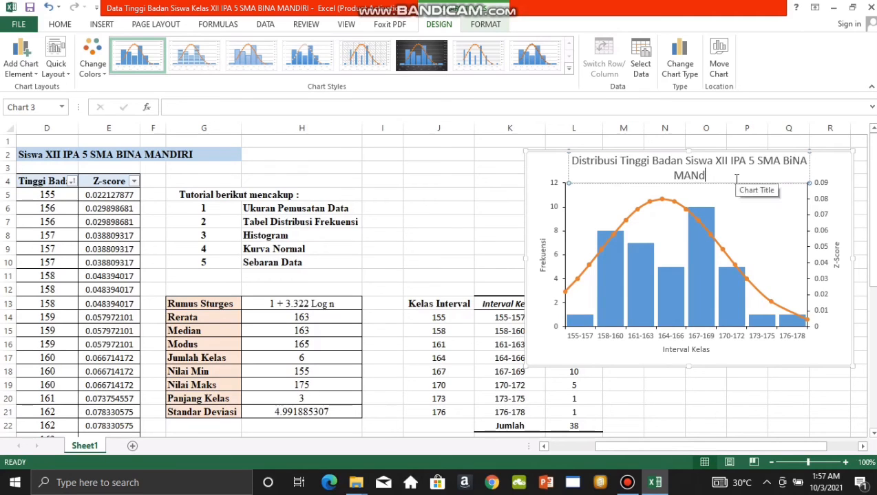
{"action": "type", "text": "DI"}
{"action": "key", "text": "BackSpace"}
{"action": "type", "text": "IRI"}
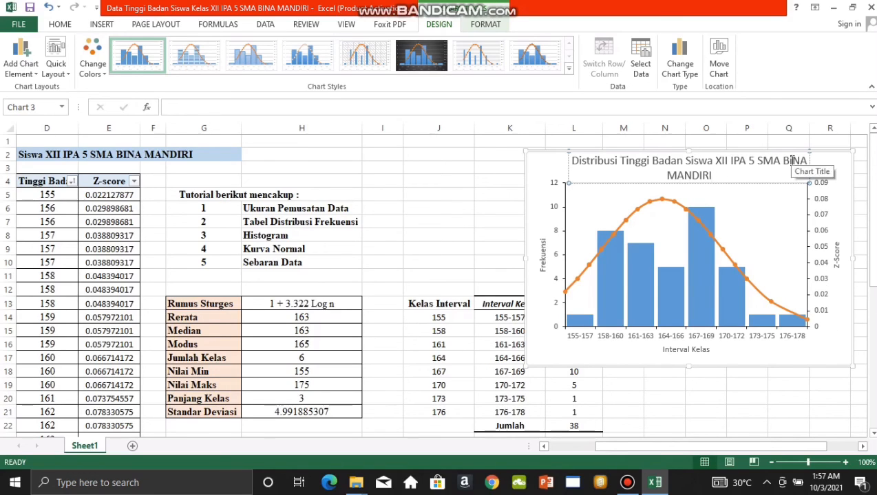
{"action": "key", "text": "BackSpace"}
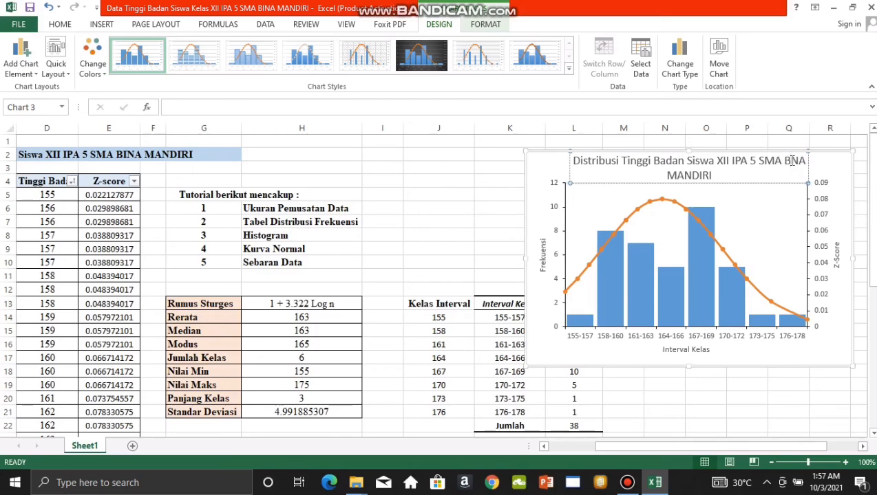
{"action": "type", "text": "I"}
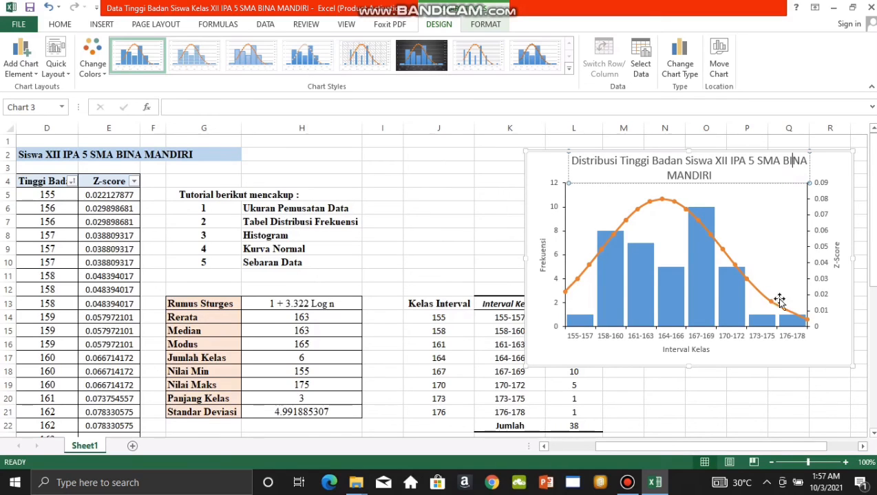
{"action": "left_click", "coordinate": [777, 340]}
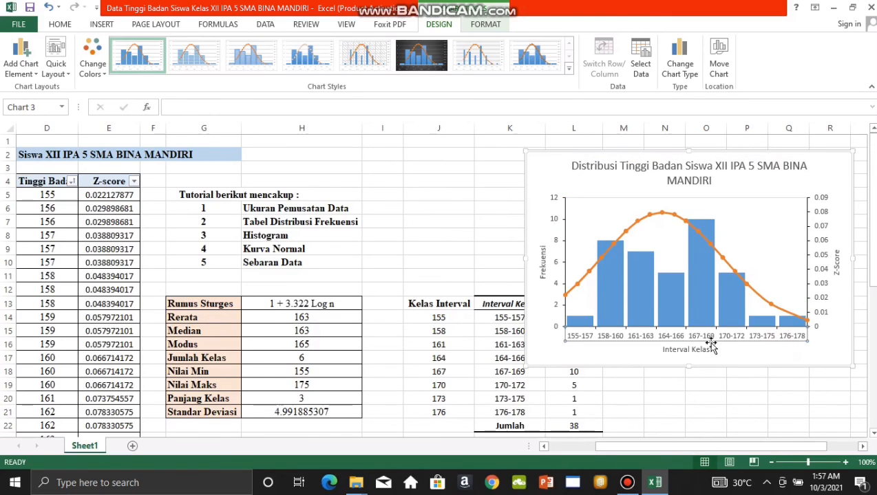
Step: Set the font color of the Frekuensi, Interval Kelas and Z-Score axis titles and all three axes' labels to Automatic black
{"action": "left_click", "coordinate": [543, 248]}
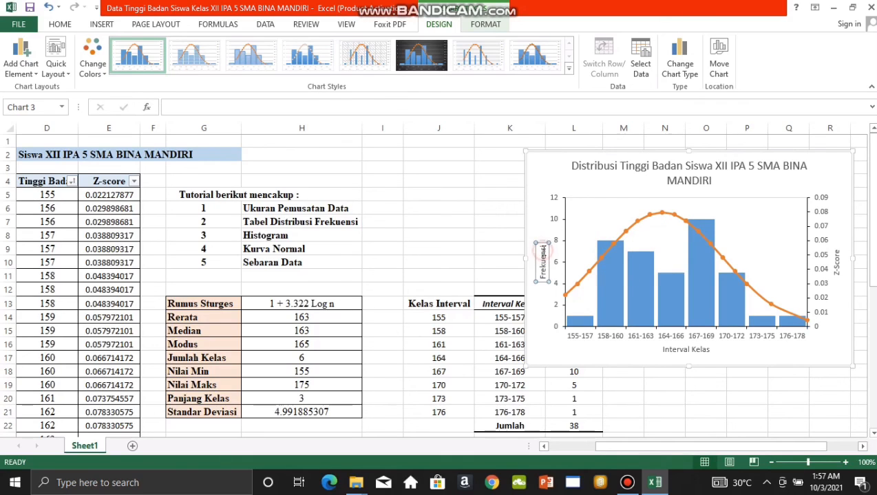
{"action": "left_click", "coordinate": [58, 24]}
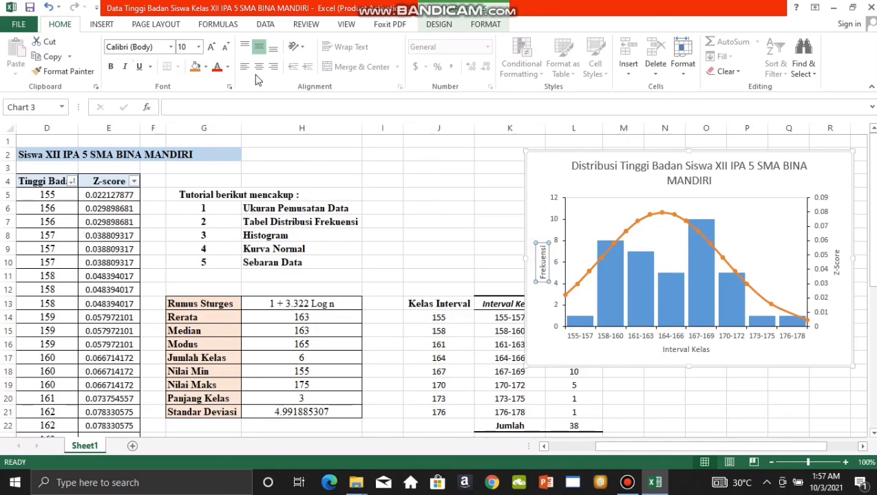
{"action": "left_click", "coordinate": [228, 66]}
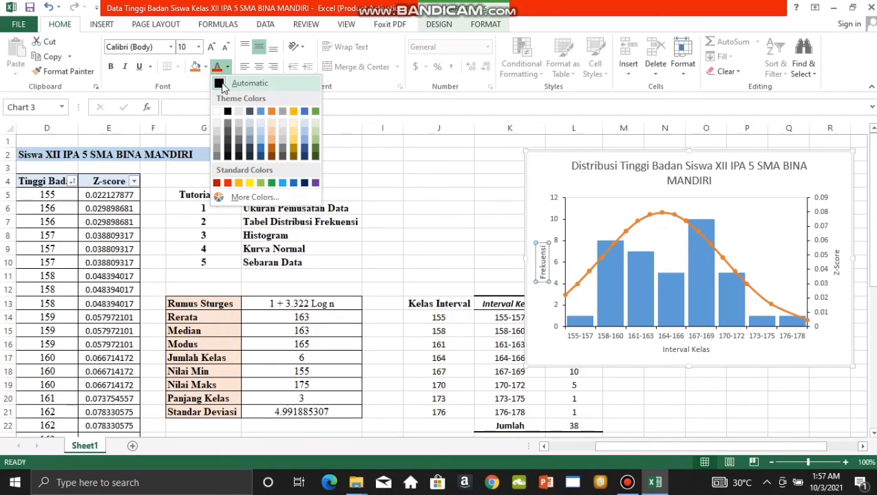
{"action": "left_click", "coordinate": [222, 85]}
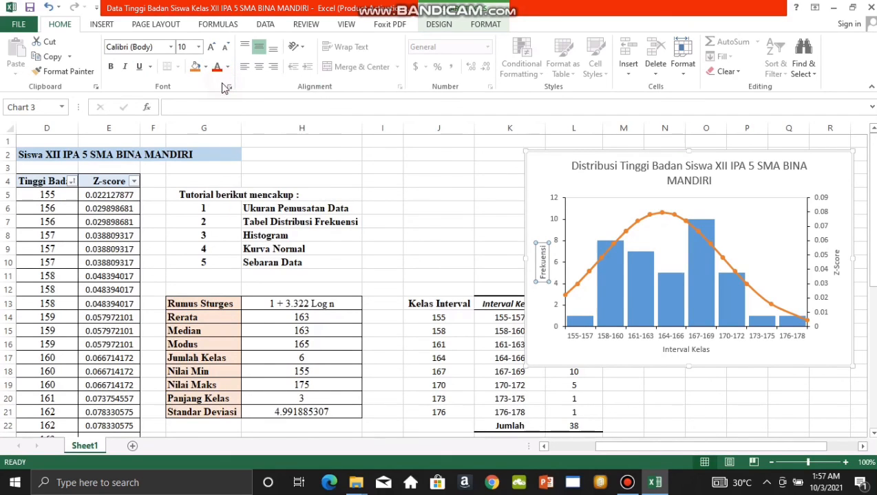
{"action": "left_click", "coordinate": [555, 221]}
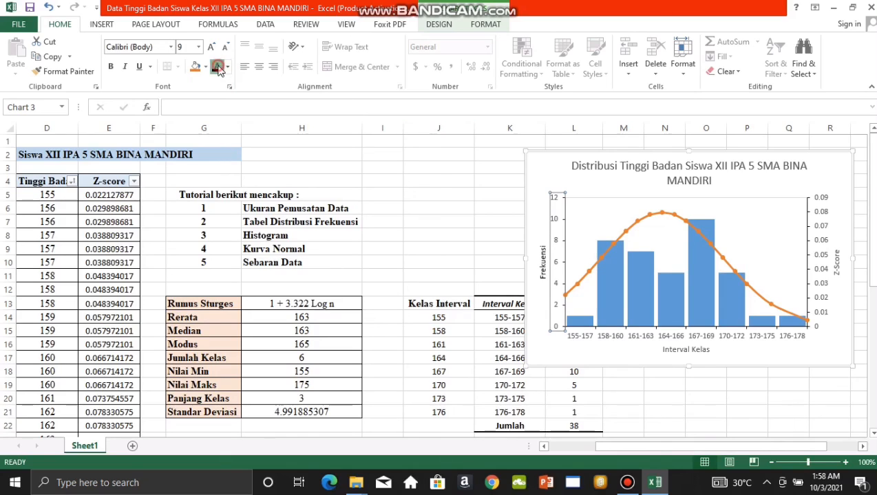
{"action": "left_click", "coordinate": [623, 336]}
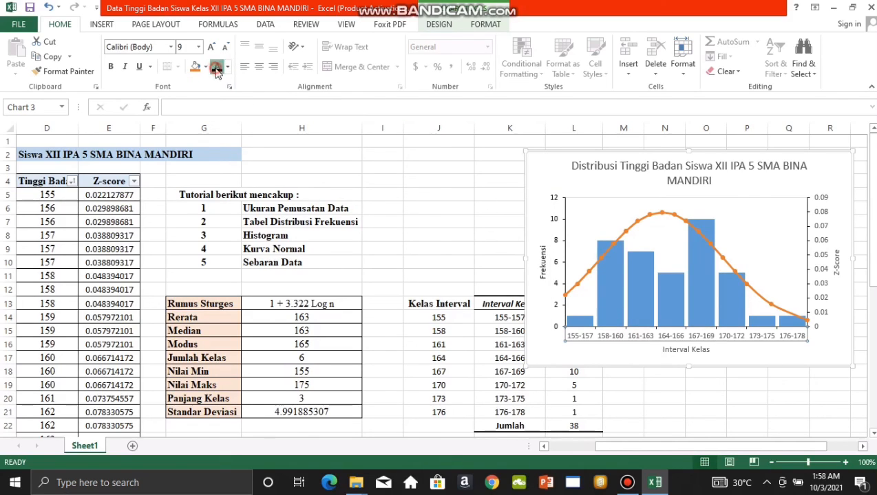
{"action": "left_click", "coordinate": [671, 351]}
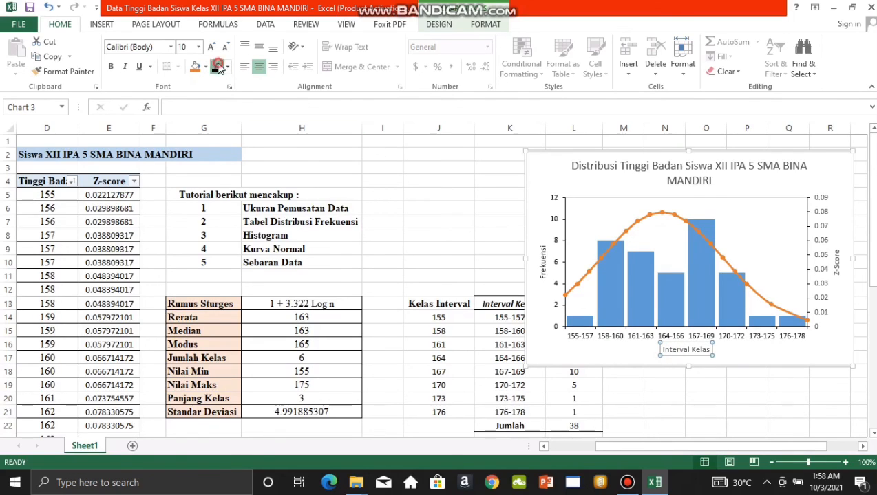
{"action": "left_click", "coordinate": [821, 267]}
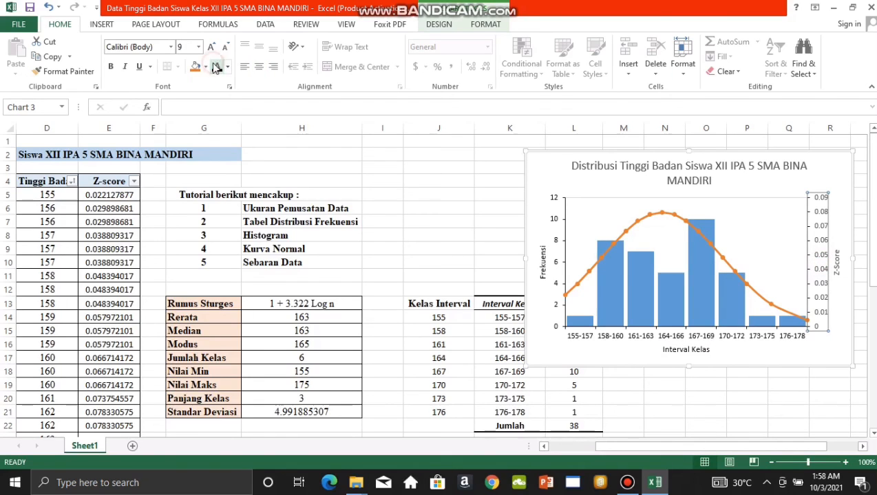
{"action": "left_click", "coordinate": [837, 255]}
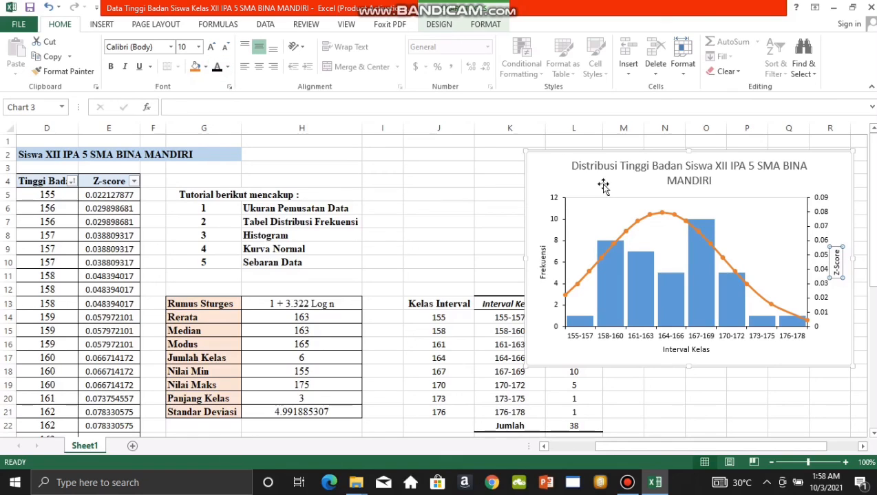
Step: Make the chart title black and bold, and bold the Interval Kelas, Frekuensi and Z-Score axis titles
{"action": "left_click", "coordinate": [695, 172]}
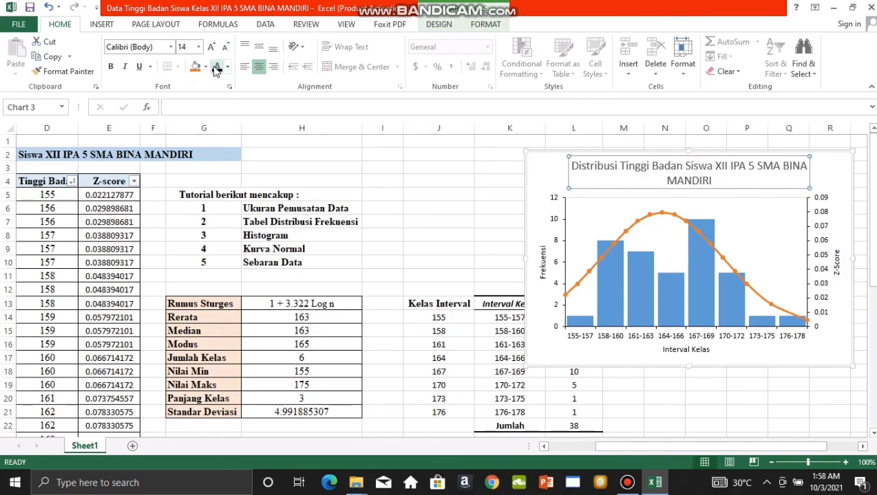
{"action": "left_click", "coordinate": [111, 67]}
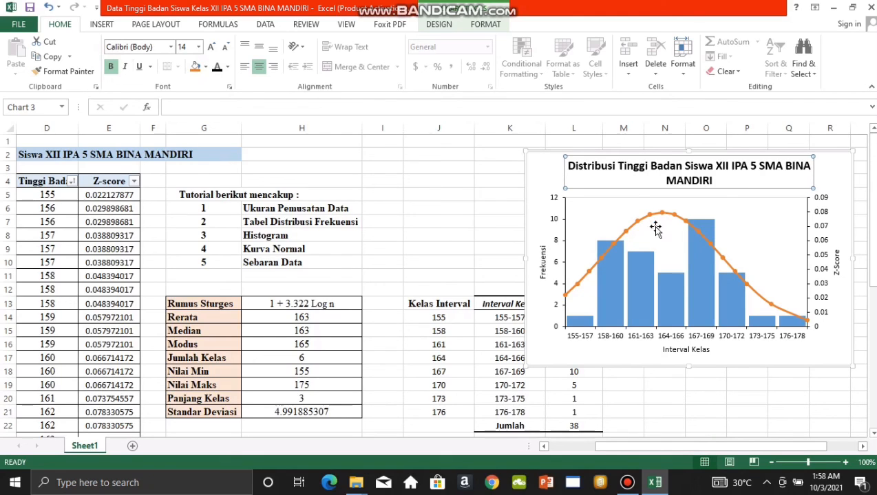
{"action": "left_click", "coordinate": [708, 355]}
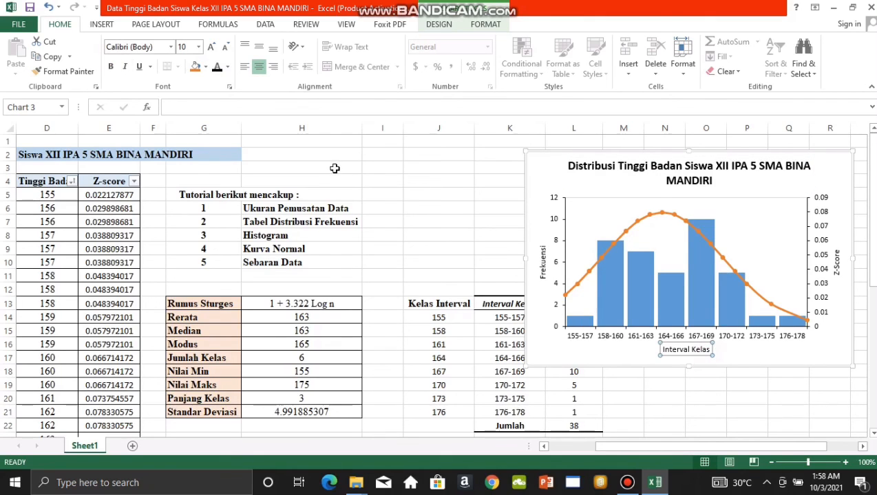
{"action": "left_click", "coordinate": [111, 66]}
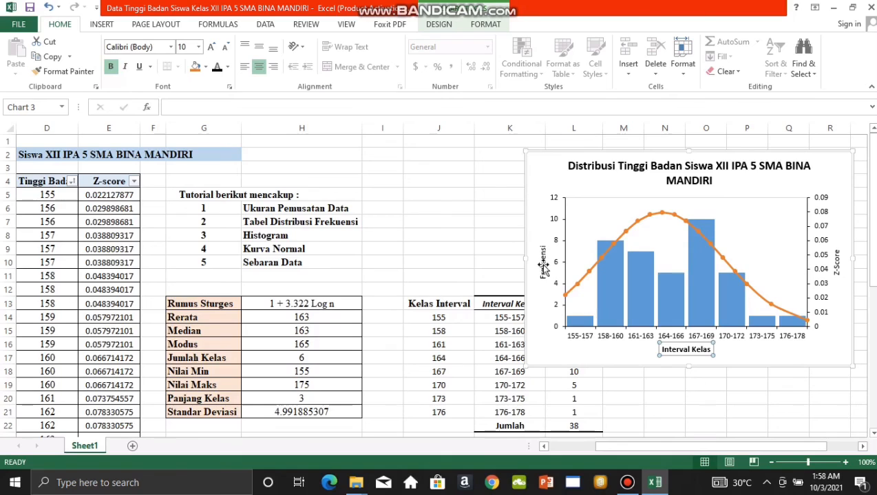
{"action": "left_click", "coordinate": [543, 265]}
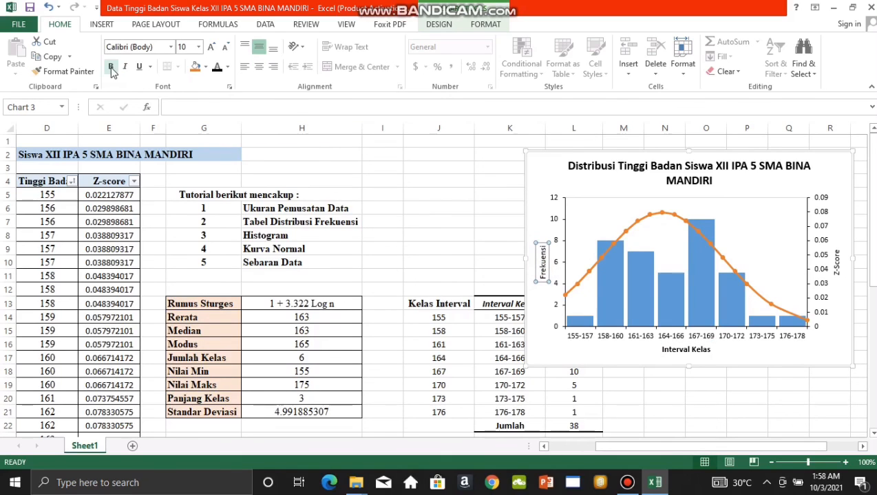
{"action": "left_click", "coordinate": [111, 67]}
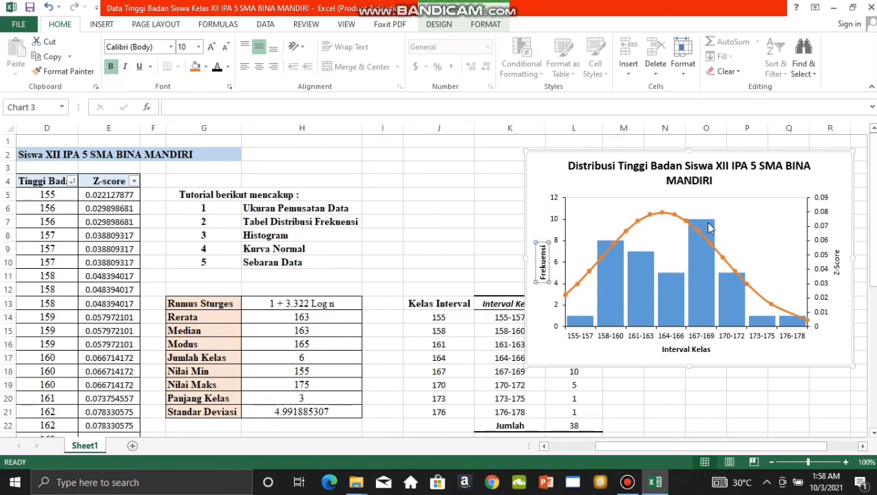
{"action": "left_click", "coordinate": [836, 262]}
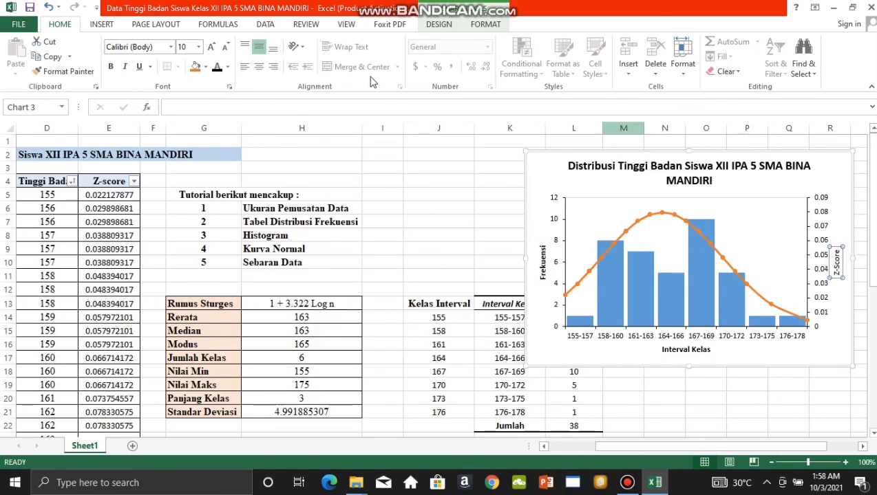
{"action": "left_click", "coordinate": [111, 67]}
{"action": "left_click", "coordinate": [712, 374]}
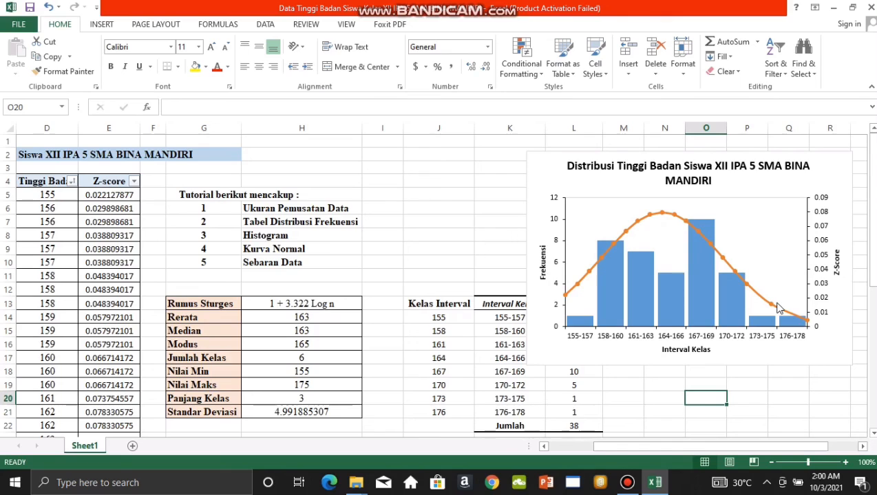
{"action": "mouse_move", "coordinate": [772, 307]}
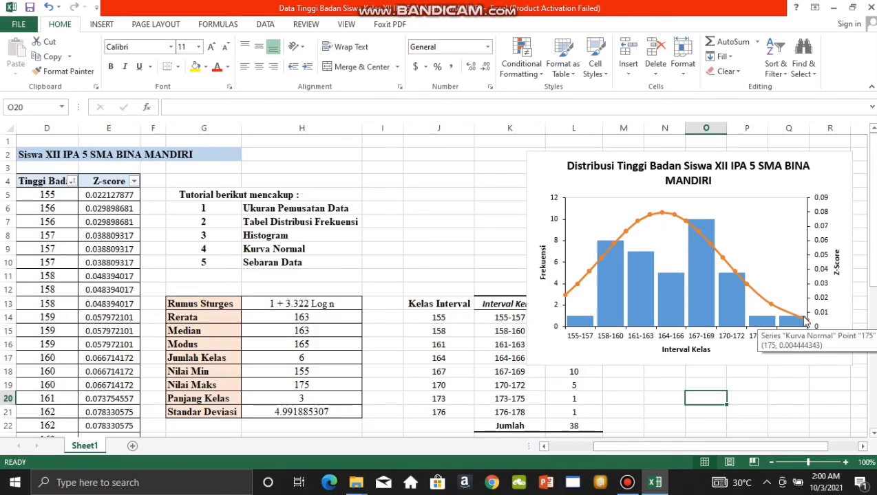
{"action": "mouse_move", "coordinate": [736, 304]}
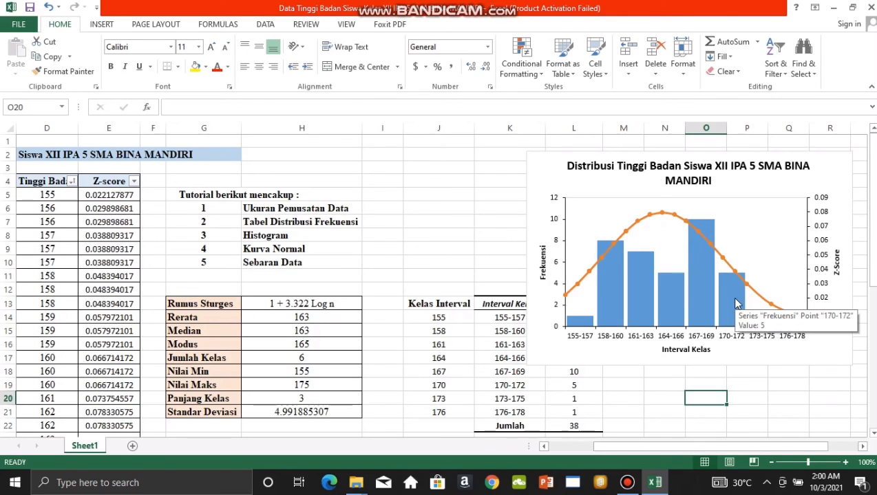